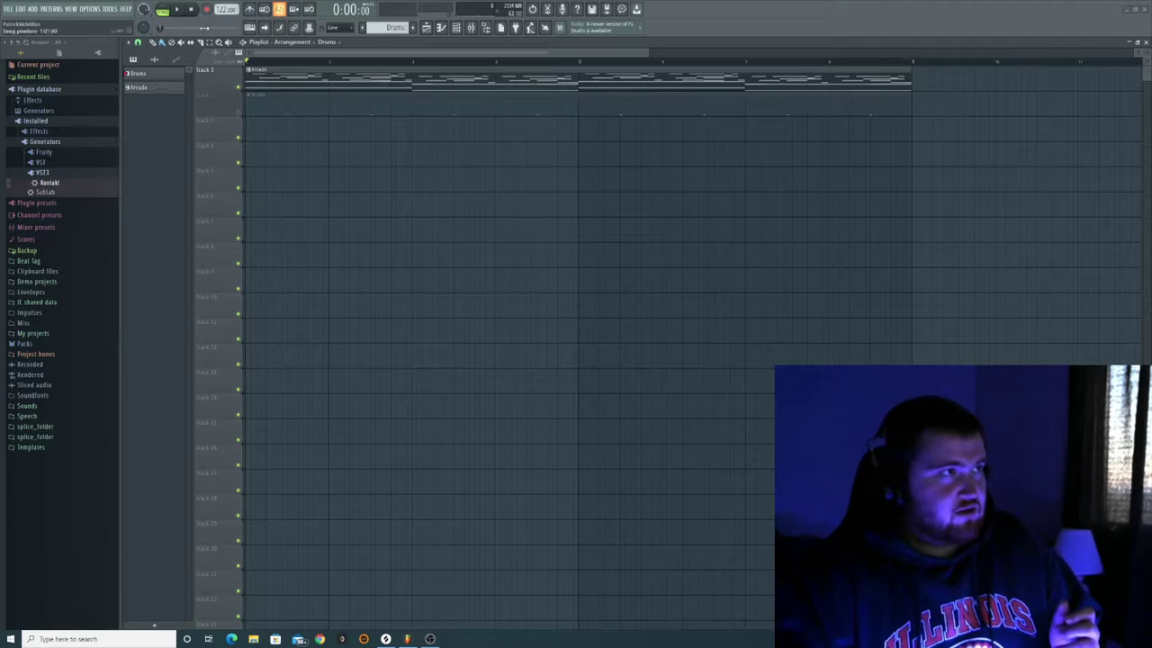
Step: Play the arrangement, then unmute the Drums track and play it again
left_click(177, 11)
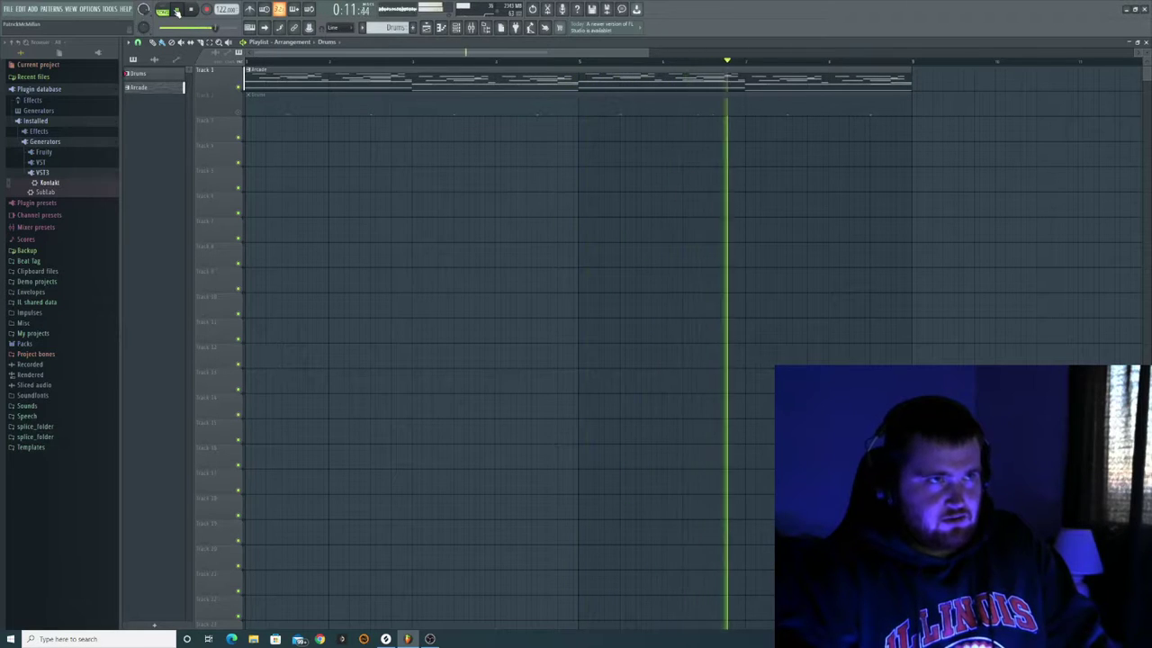
left_click(176, 11)
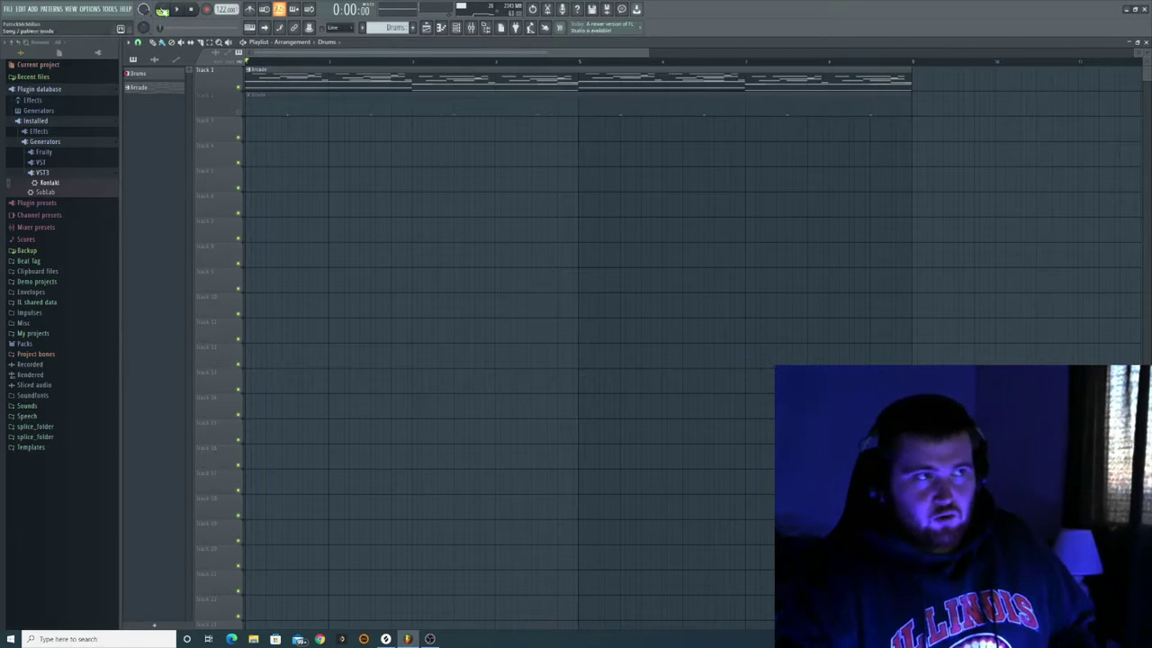
left_click(252, 97)
key("space")
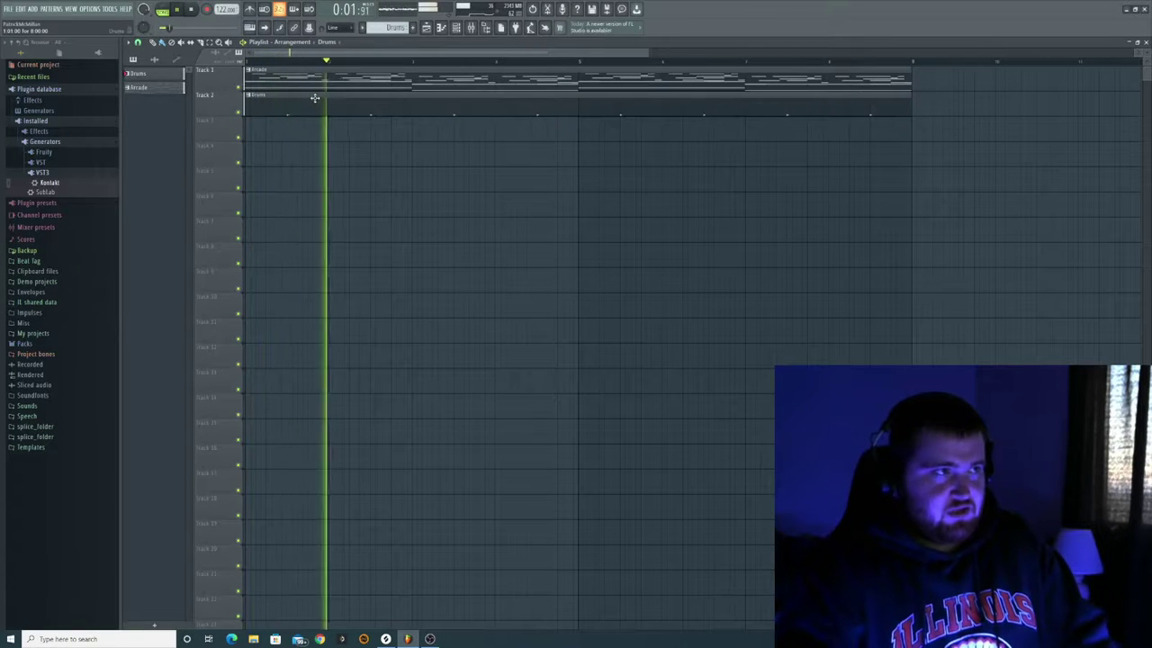
Step: Fill eight bars of the Recruit Drum Kit hat's piano roll with 1/3-beat notes and play the result
double_click(315, 99)
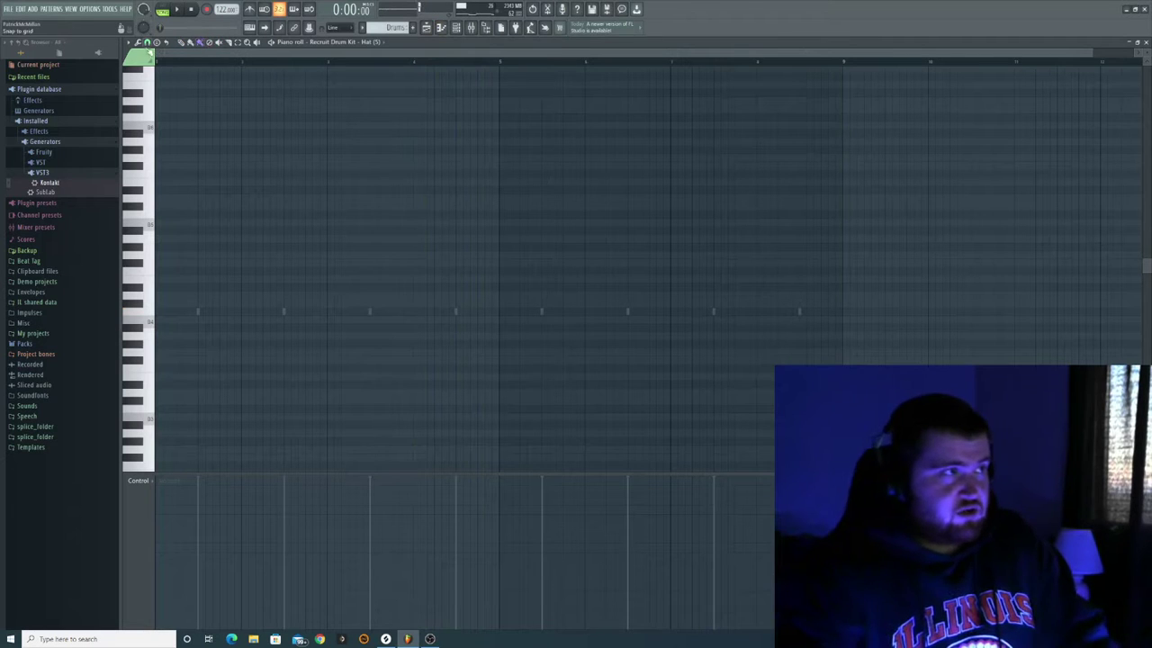
left_click(147, 43)
left_click(166, 112)
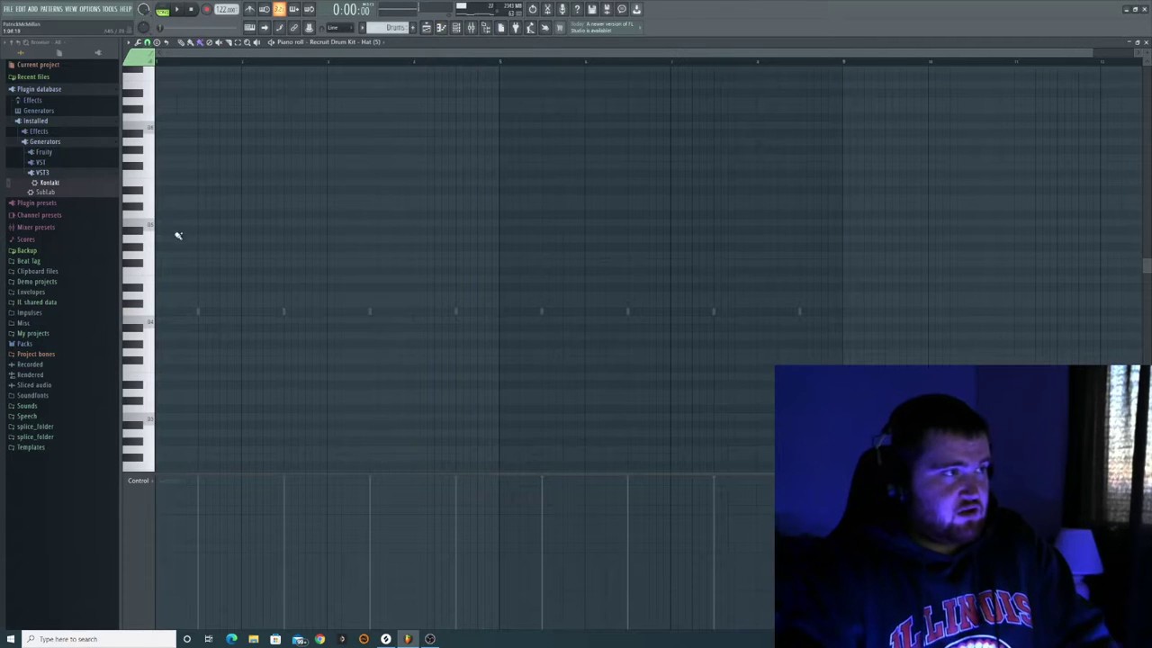
left_click_drag(196, 322, 816, 325)
key("space")
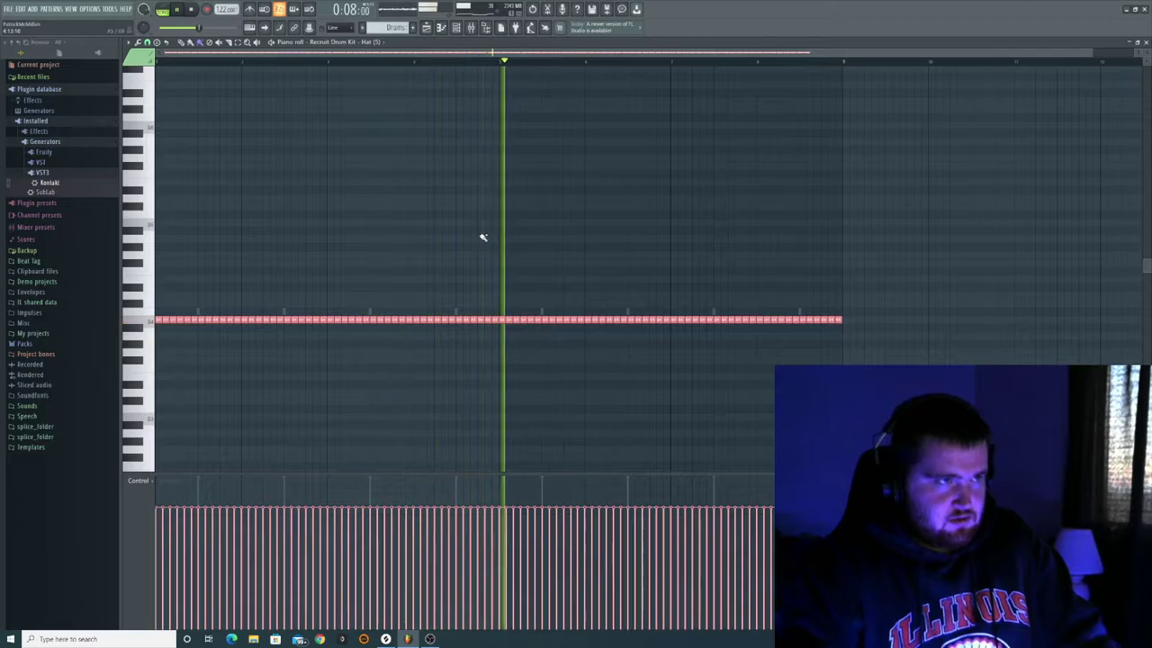
key("space")
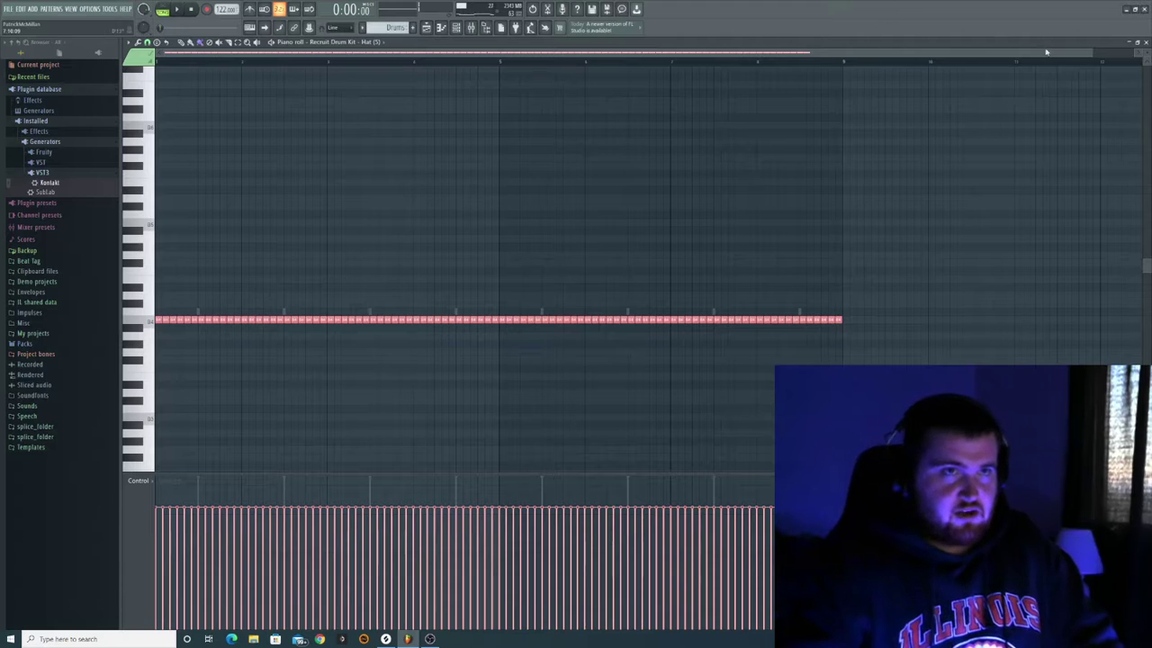
Step: Replace the three hi-hats on beat 2 of bar 1 with a six-note roll at 1/6-beat snap, three semitones higher
left_click_drag(1090, 49, 493, 101)
key("space")
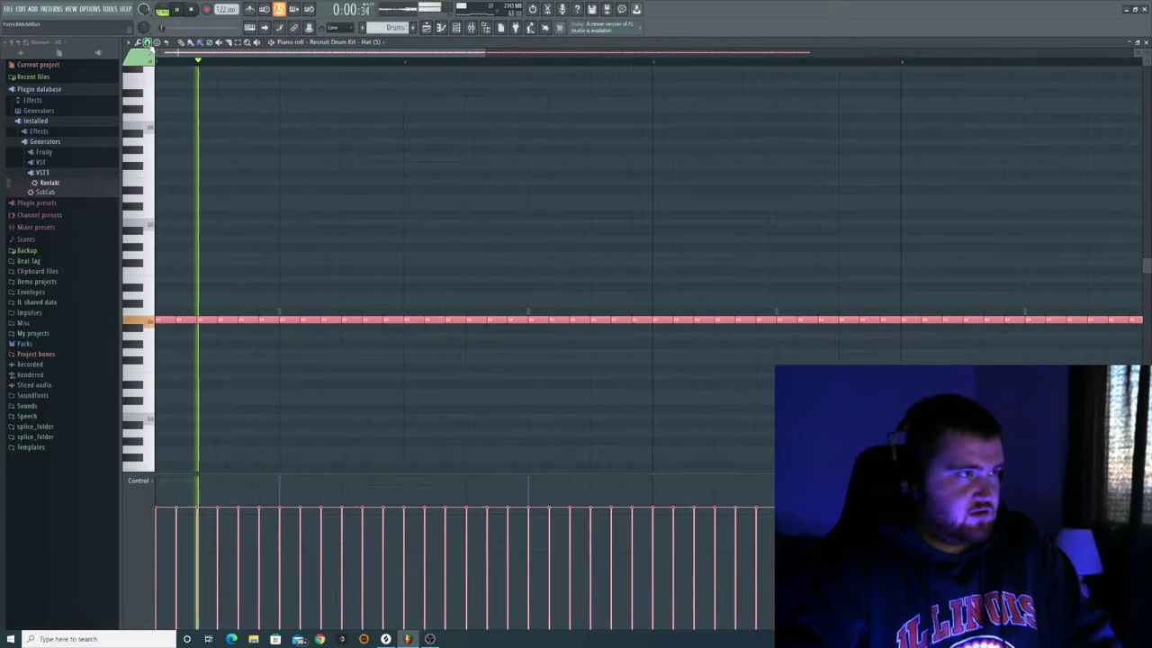
key("space")
left_click(147, 43)
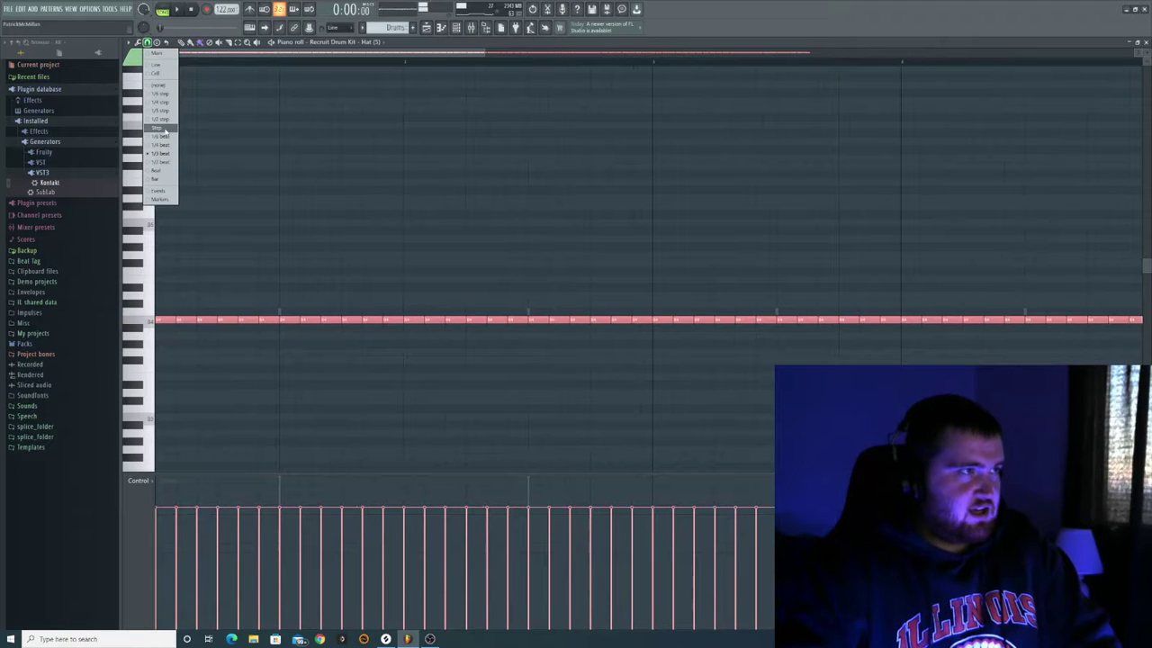
left_click(165, 137)
left_click_drag(226, 299, 275, 300)
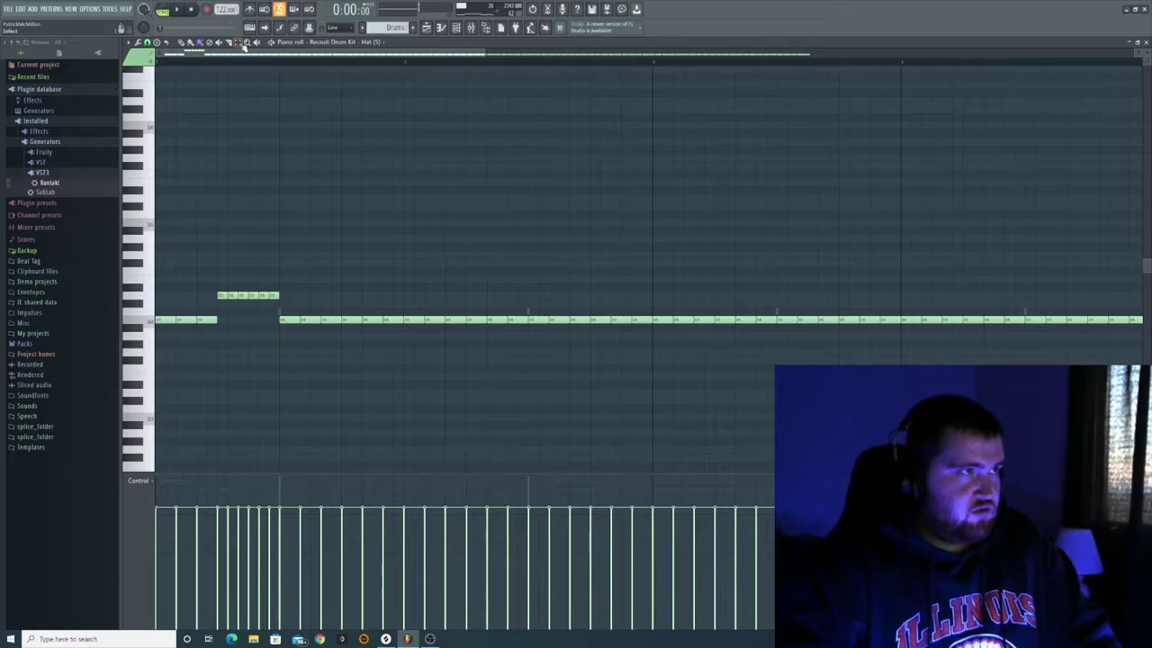
Step: Try fading velocities and a three-note length on the 1/6-beat roll in bar 1, then delete the roll
left_click_drag(295, 259, 219, 306)
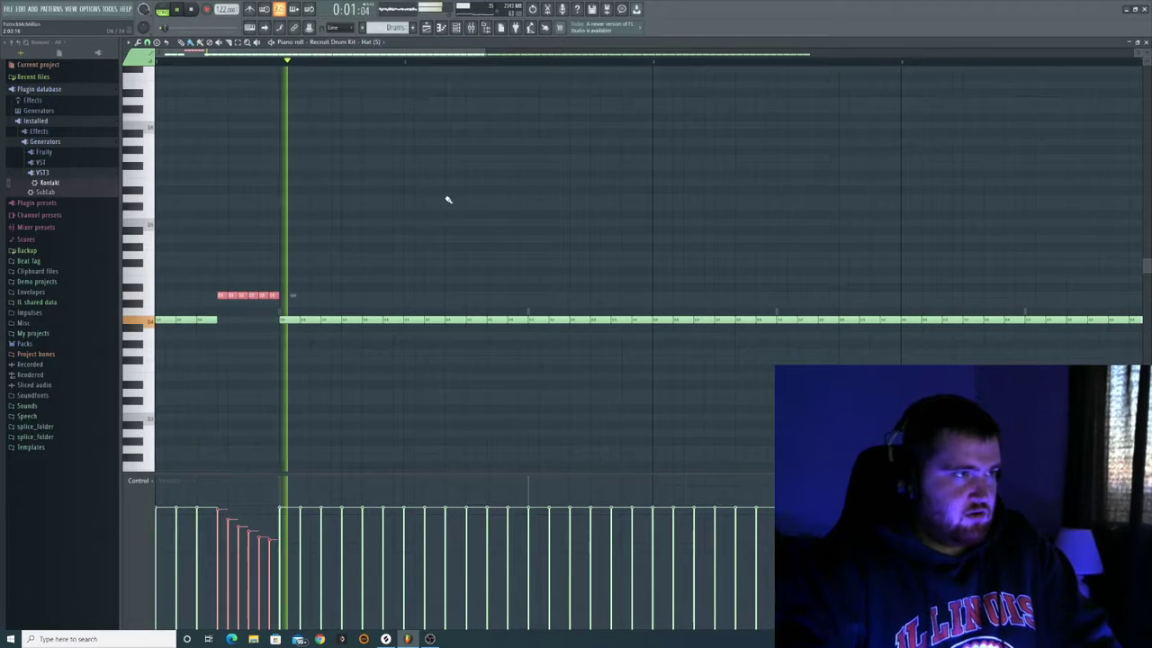
key("space")
key("space")
left_click_drag(279, 295, 248, 296)
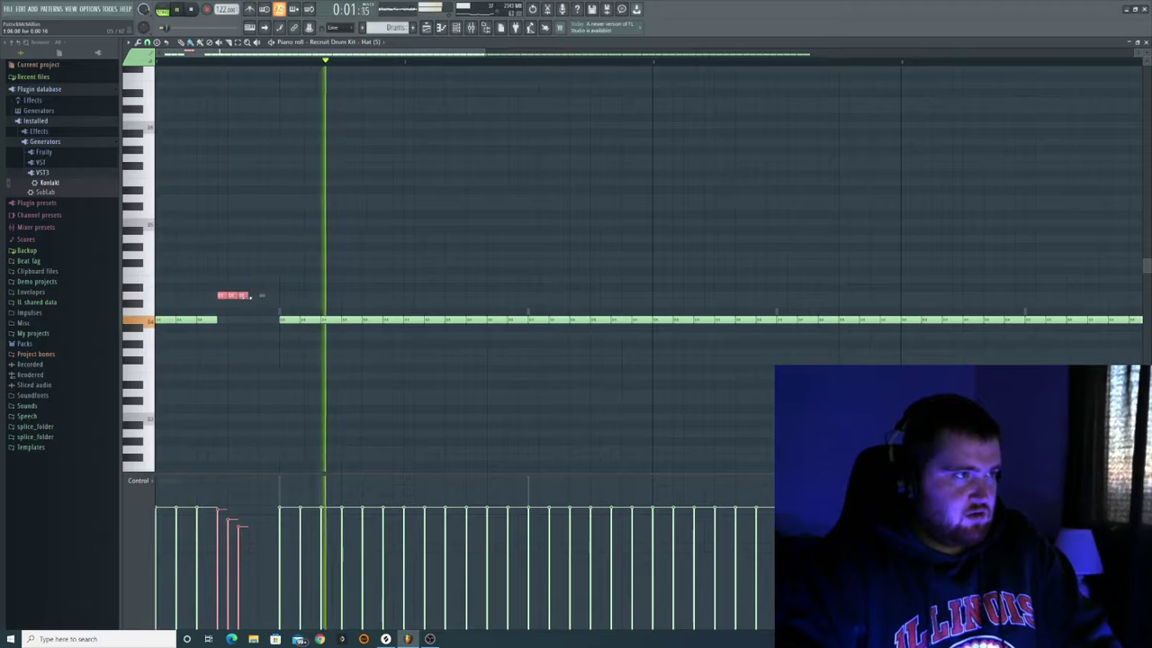
key("space")
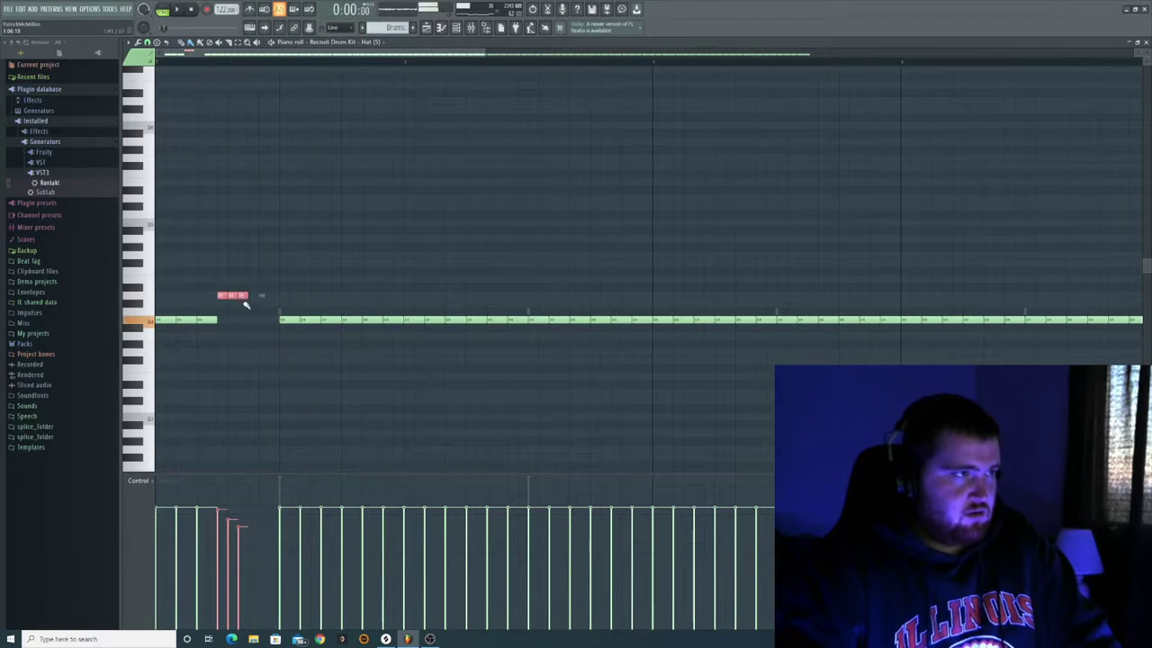
right_click(242, 298)
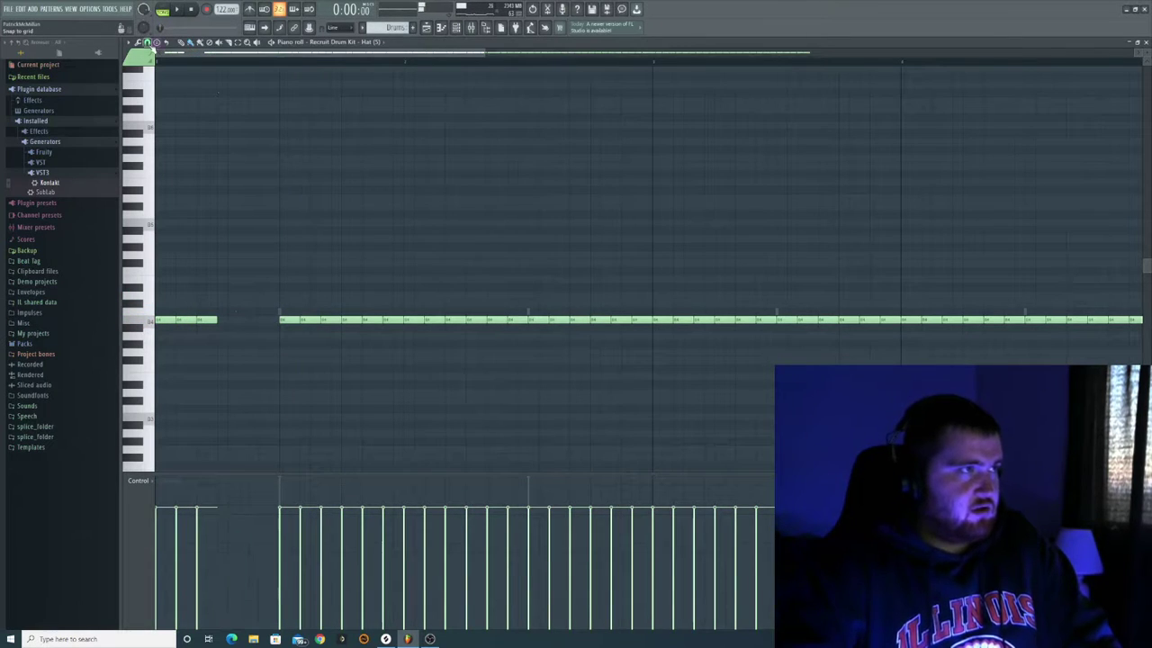
Step: Paint a six-note roll at 1/3-step snap on beat 2 of bar 1, three semitones above the hi-hats, and play it
left_click(137, 42)
left_click(147, 43)
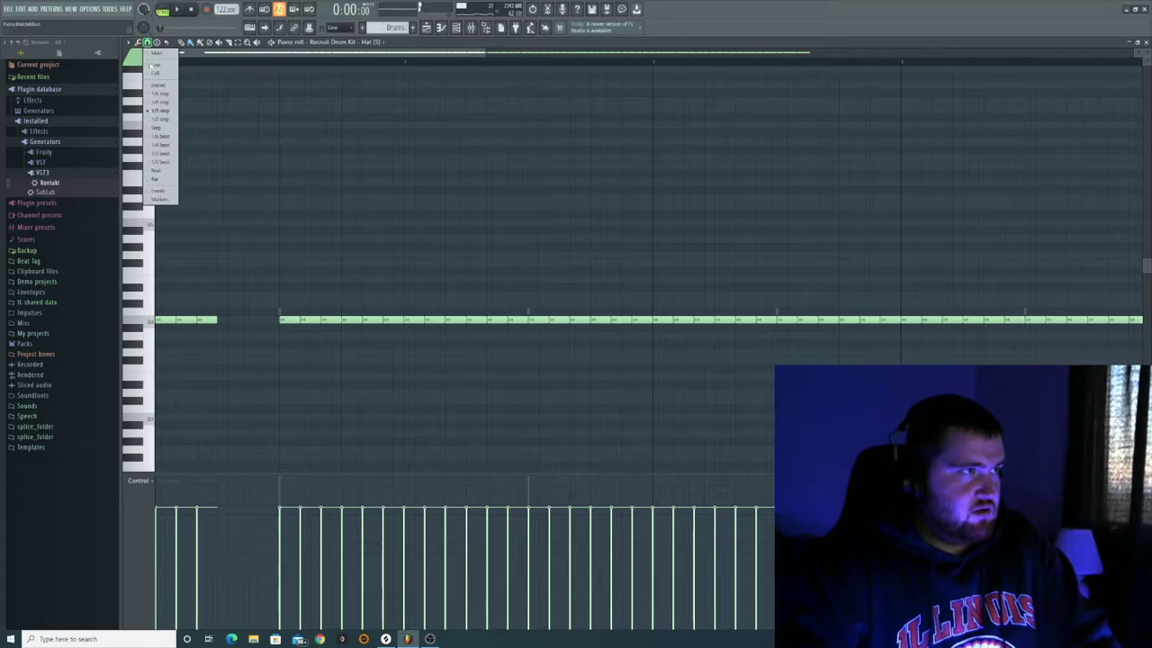
left_click(158, 111)
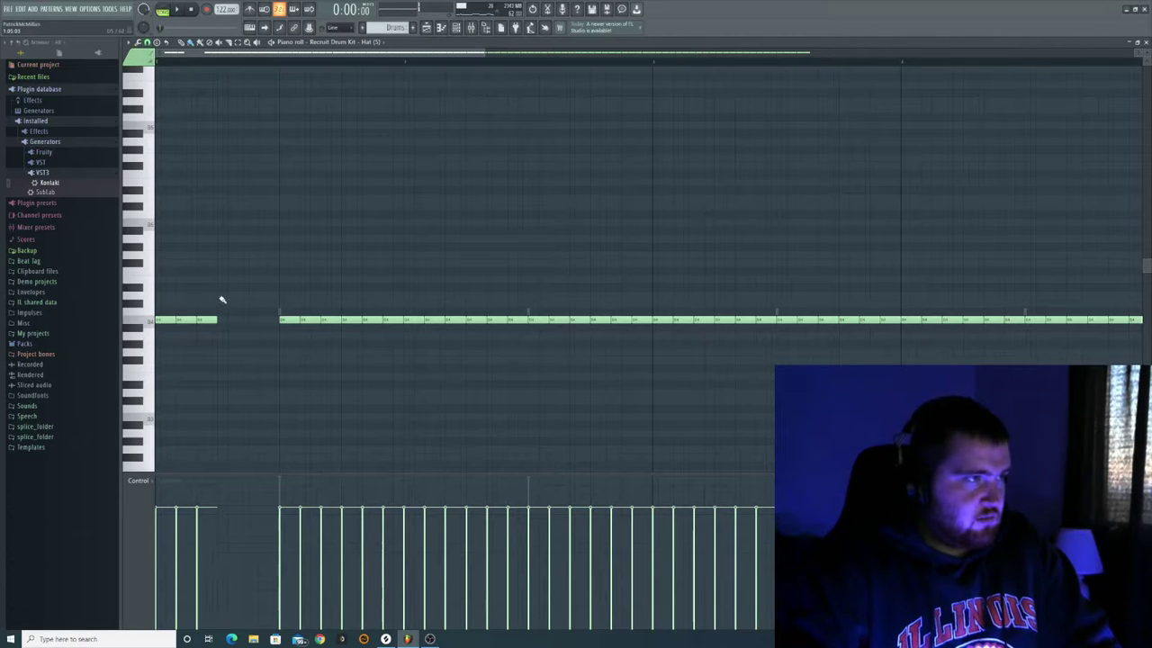
left_click(221, 296)
key("space")
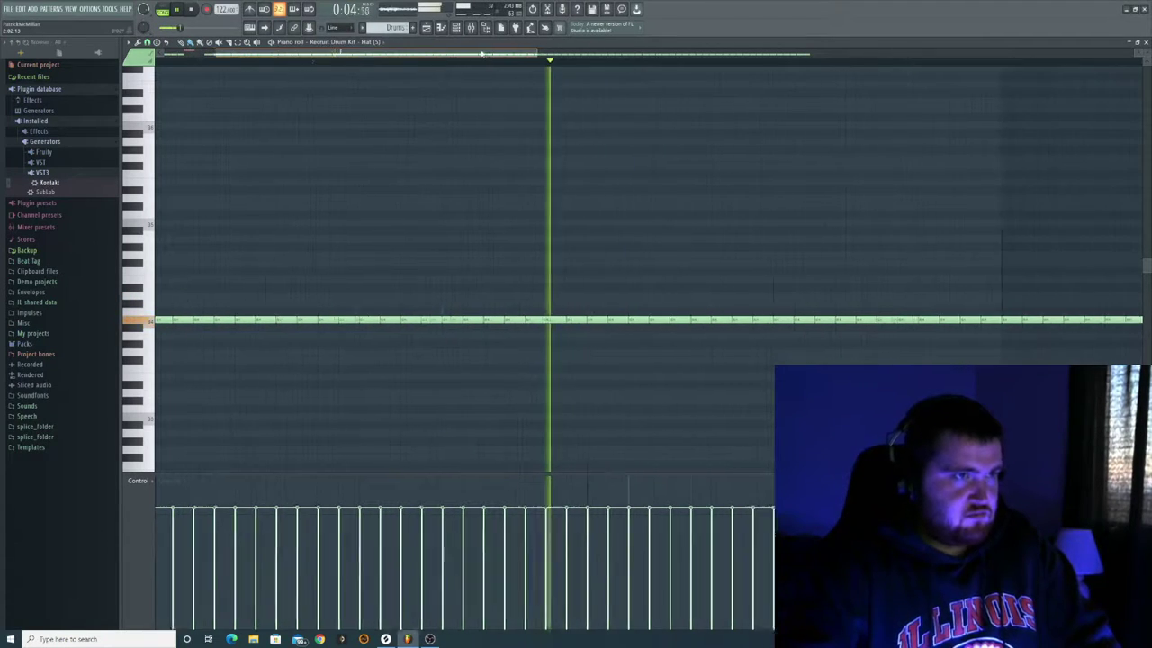
Step: Try a lower six-note roll on beat 2 of bar 3 and fade the velocities of the bar 1 roll
key("space")
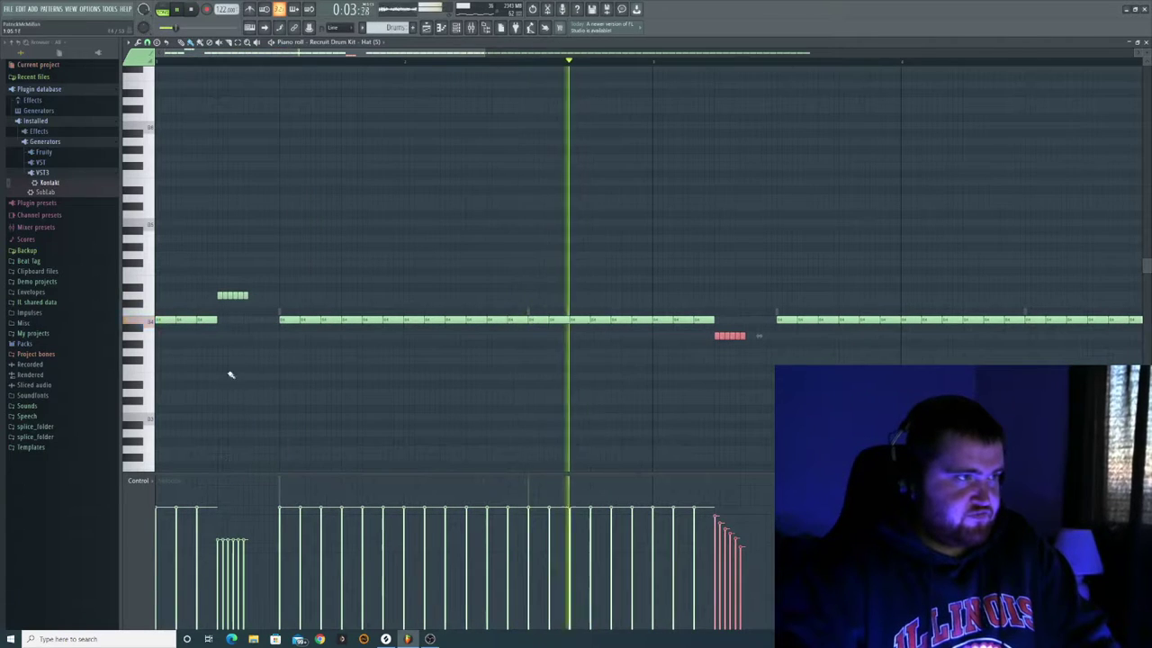
left_click(225, 379)
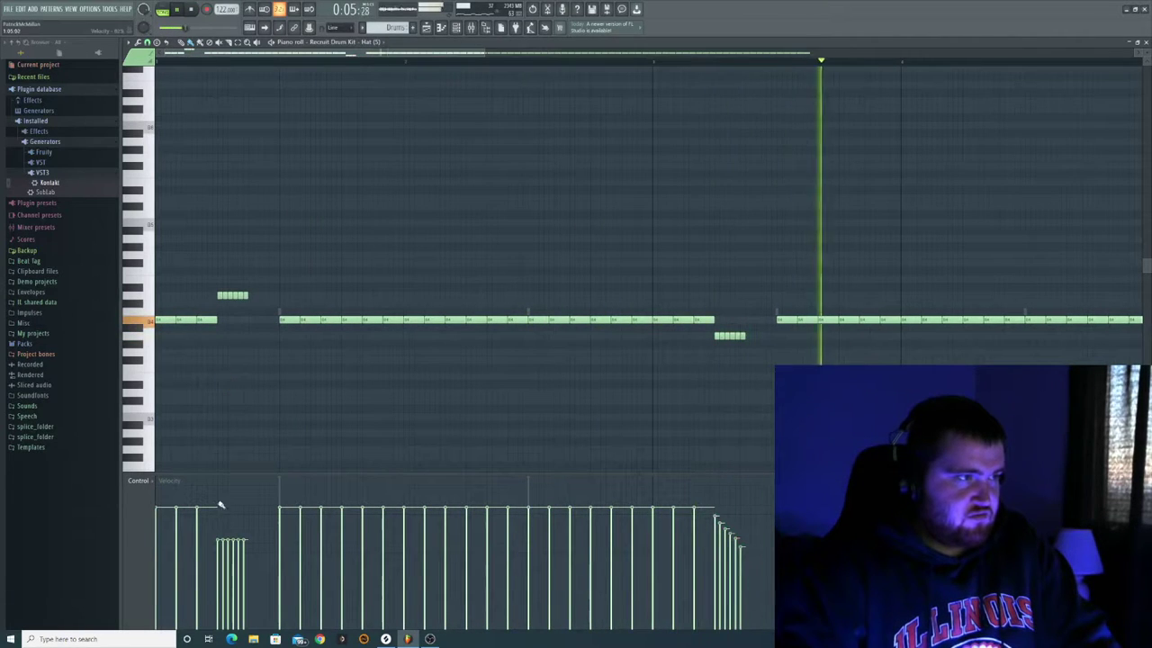
key("space")
Step: Place three short hi-hats at 1/3-beat snap on beat 2 of bar 3, doubled by three lower notes descending in pitch
left_click(147, 43)
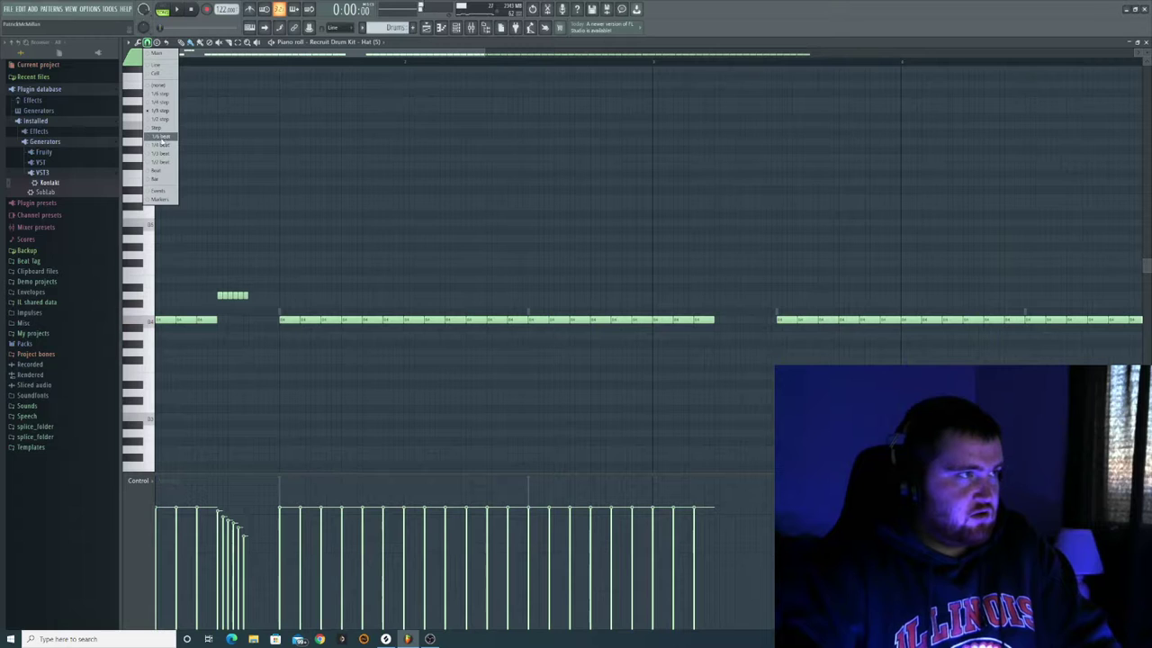
left_click(162, 154)
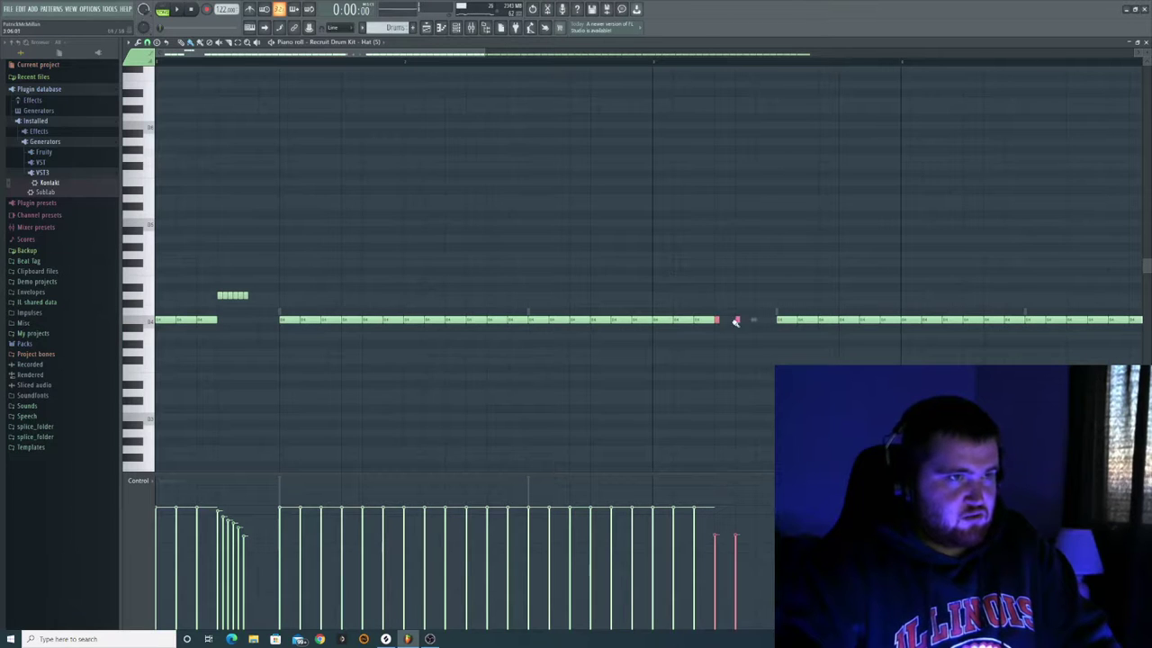
key("space")
left_click_drag(715, 510, 761, 510)
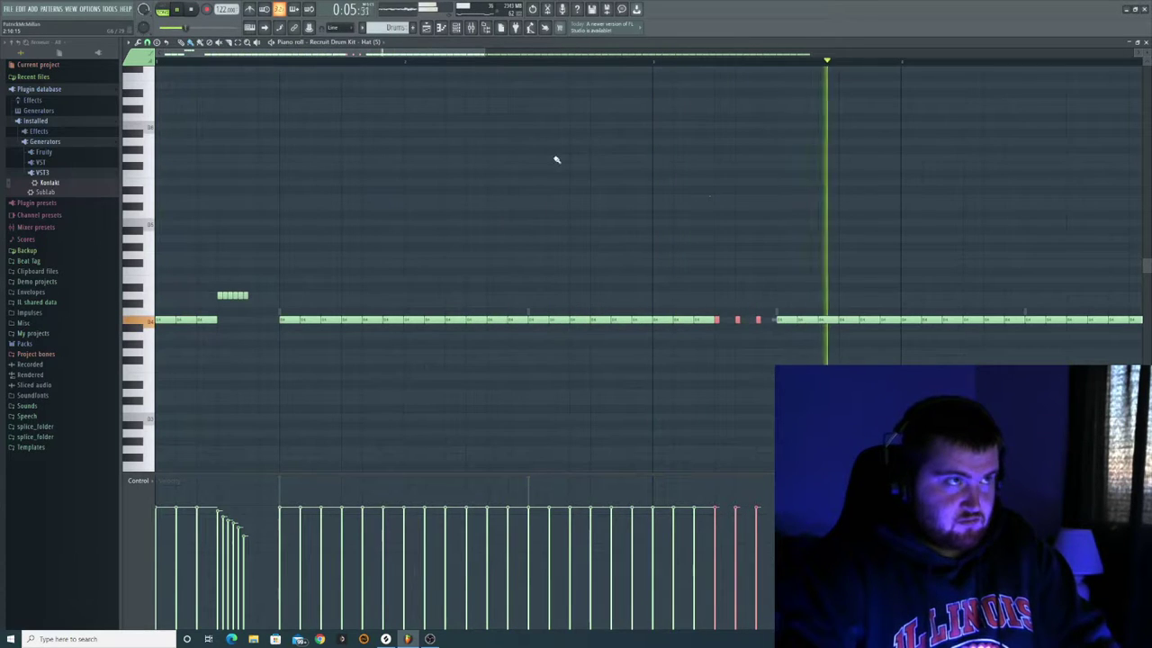
key("space")
right_click(760, 322)
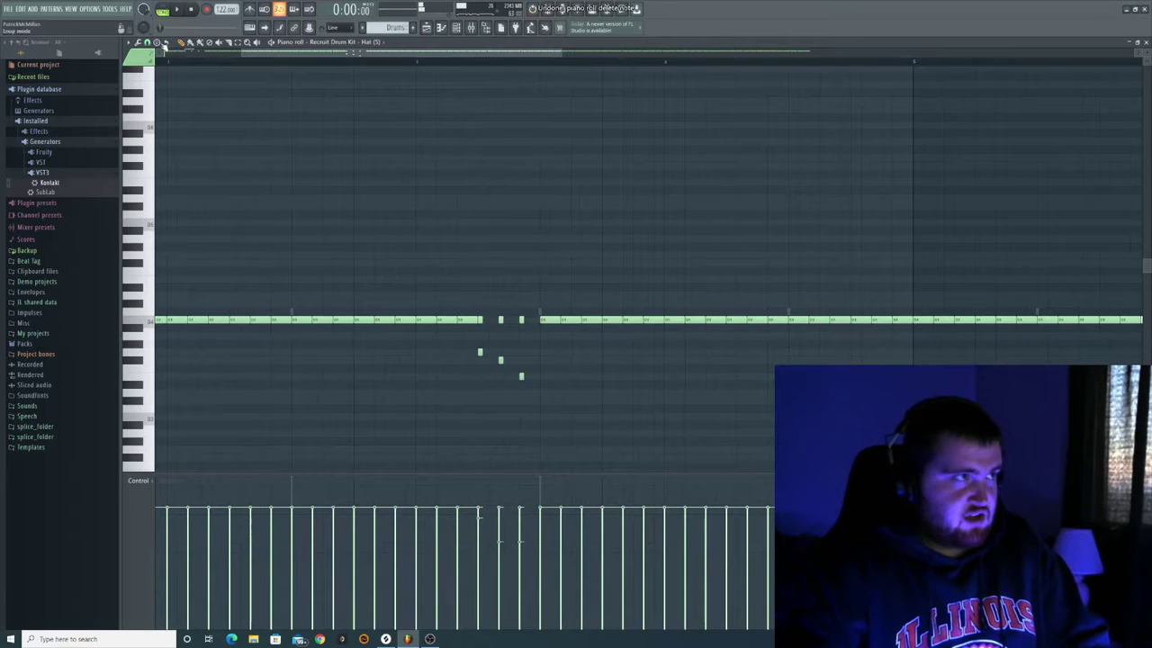
Step: Paint a fast higher-pitched roll at 1/6-step snap on beat 3 of bar 4 and play the pattern
left_click(147, 43)
left_click(163, 111)
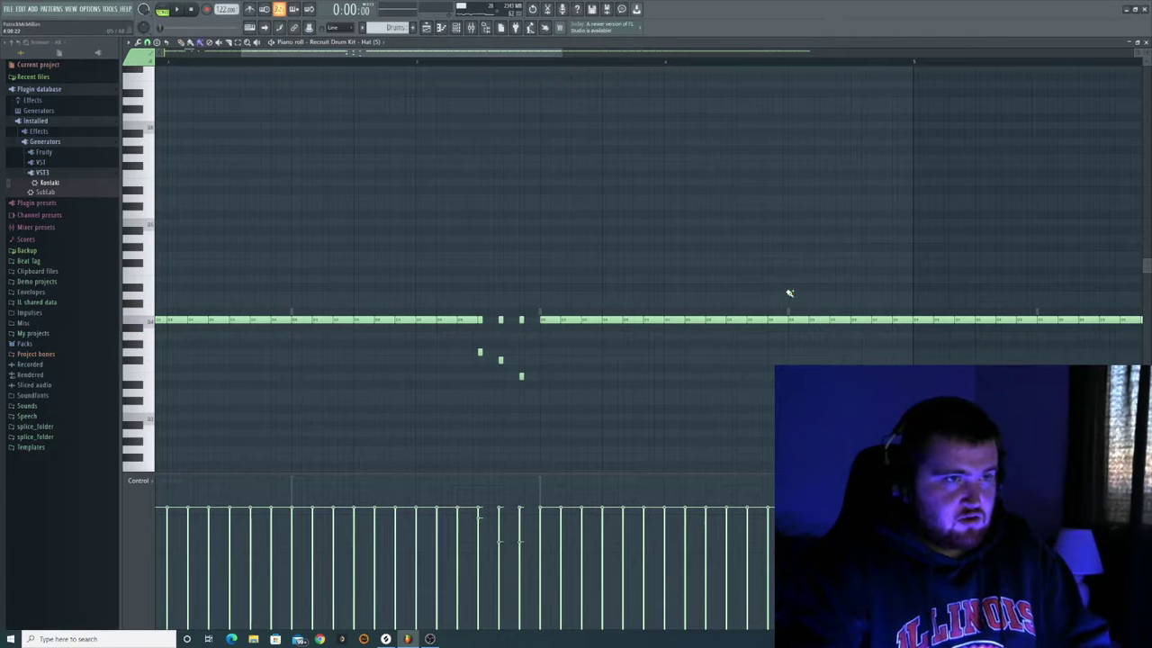
left_click(148, 42)
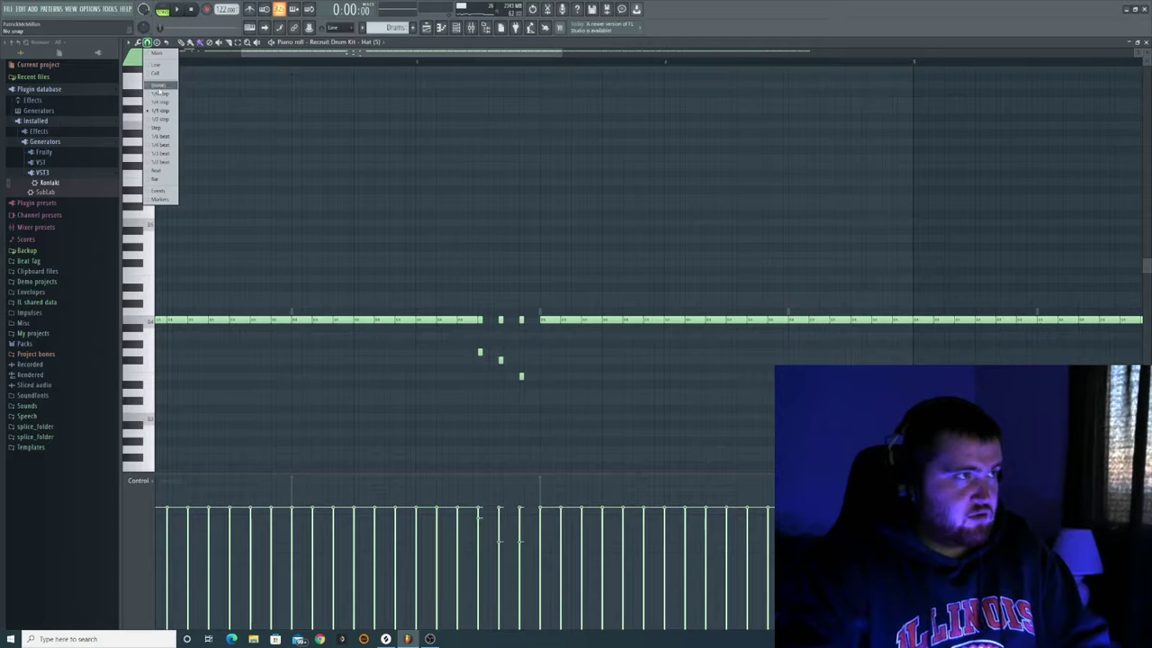
left_click(159, 90)
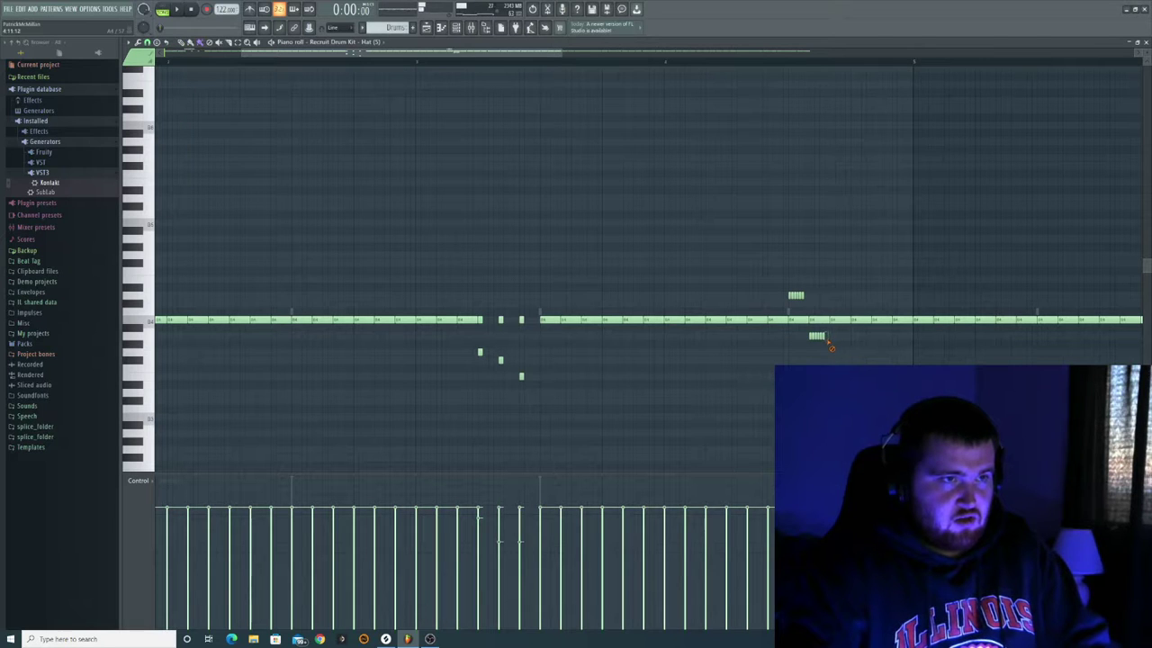
key("space")
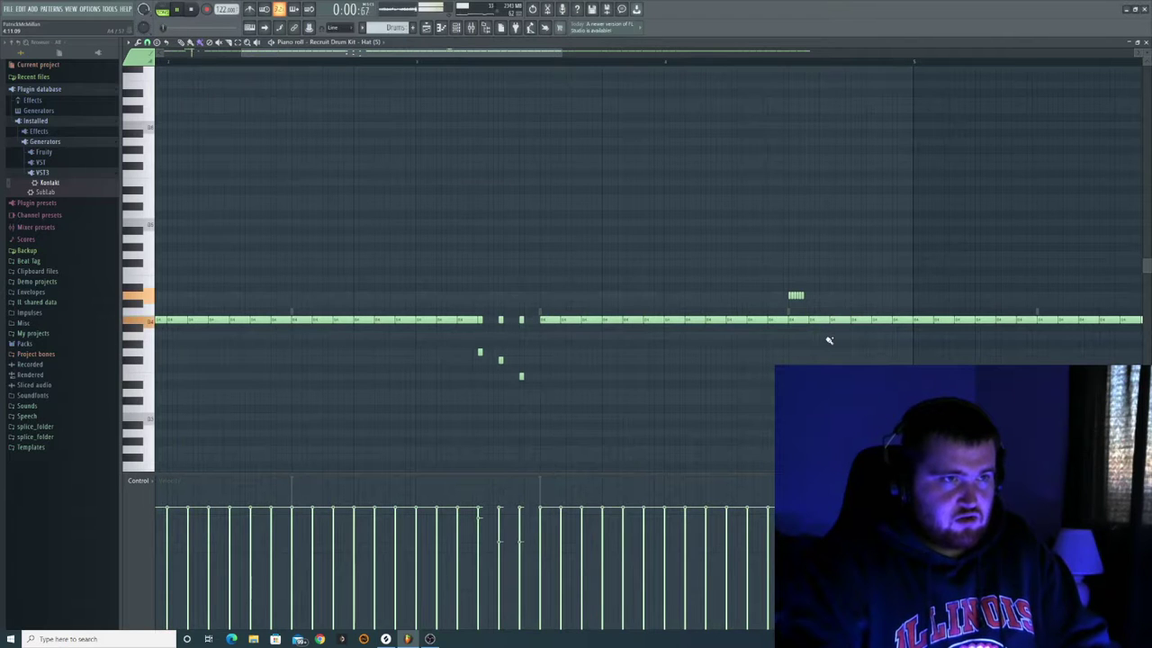
key("space")
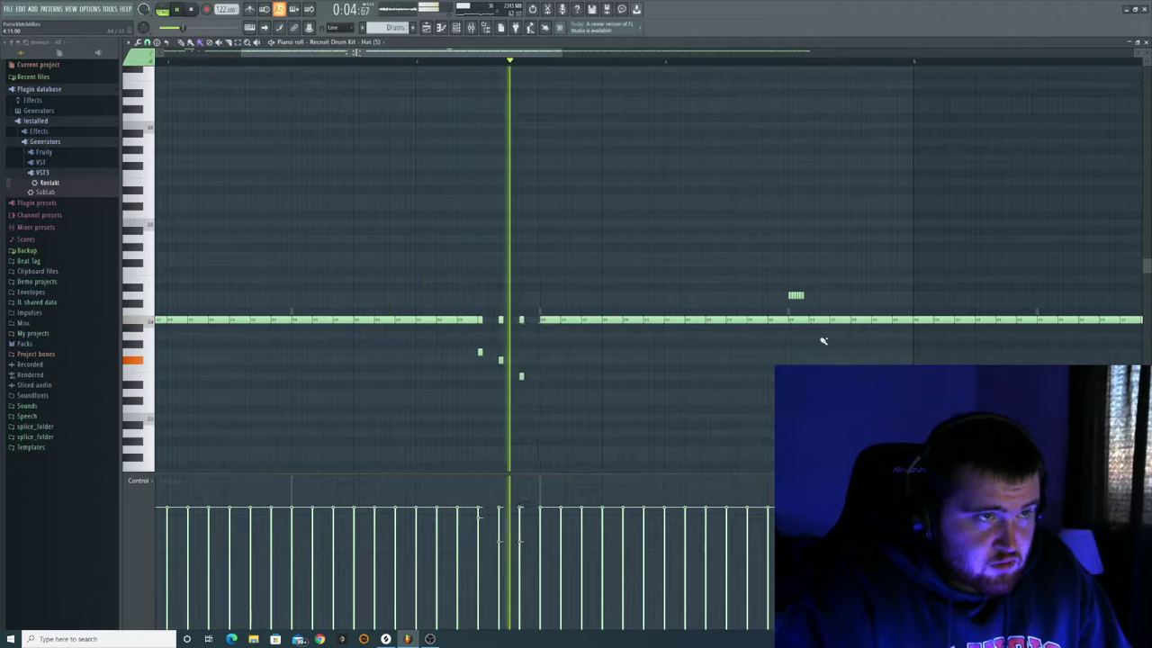
Step: Add a lower-pitched 1/6-step roll on beat 4 of bar 4, trying its position during playback
left_click_drag(829, 338, 845, 339)
key("space")
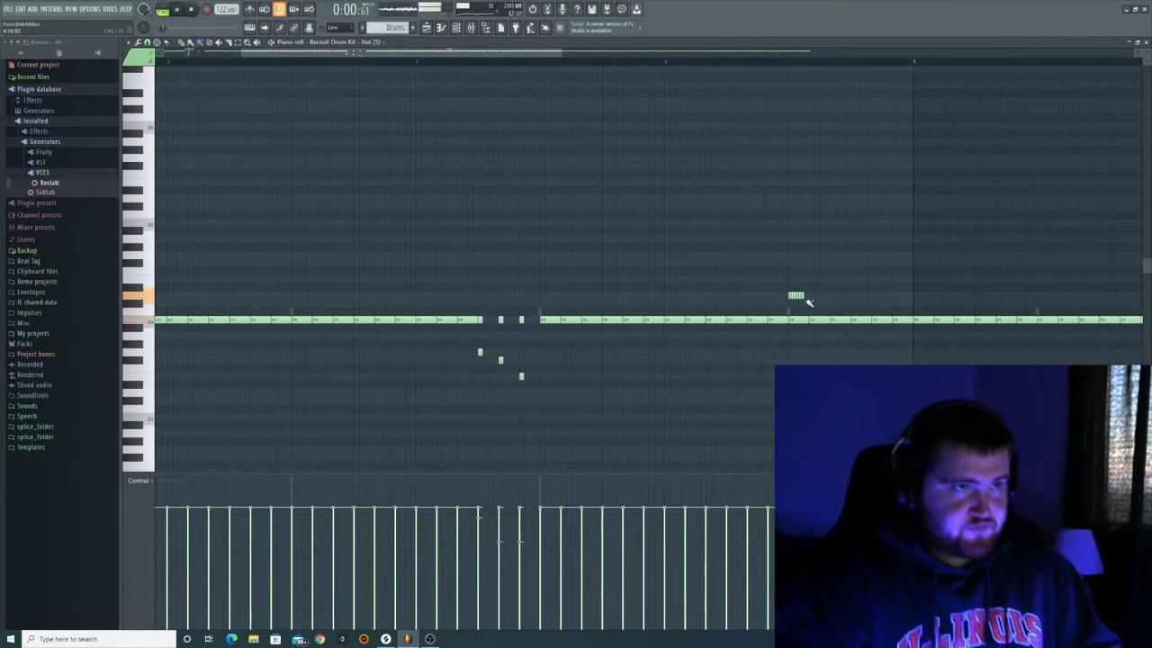
key("space")
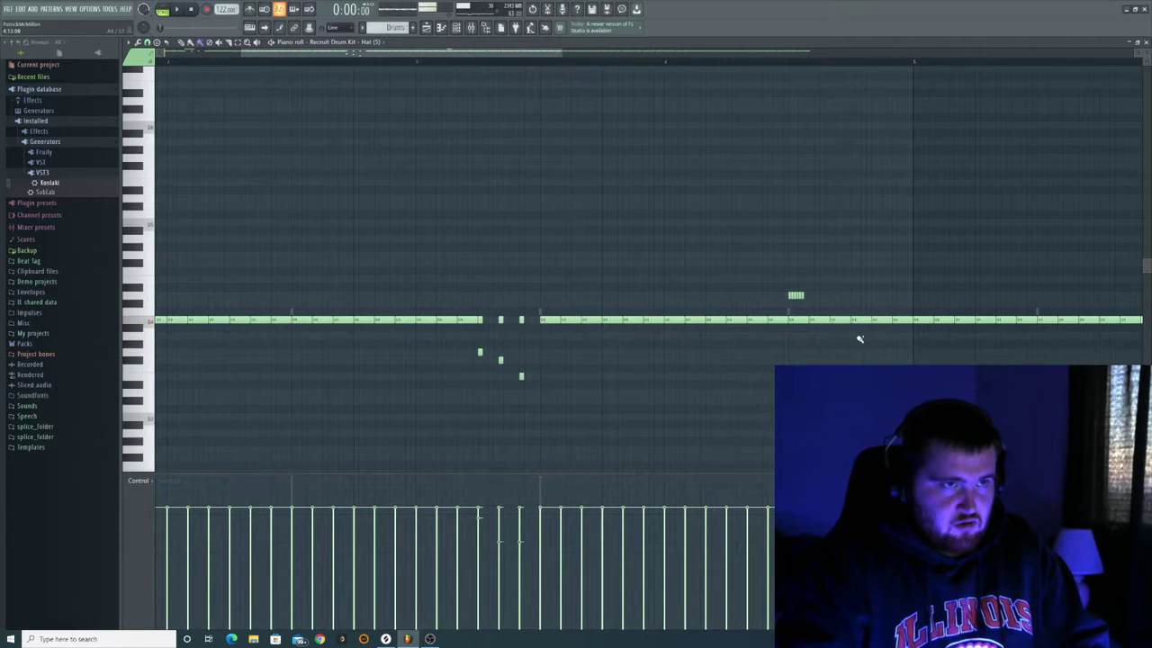
left_click_drag(867, 339, 869, 336)
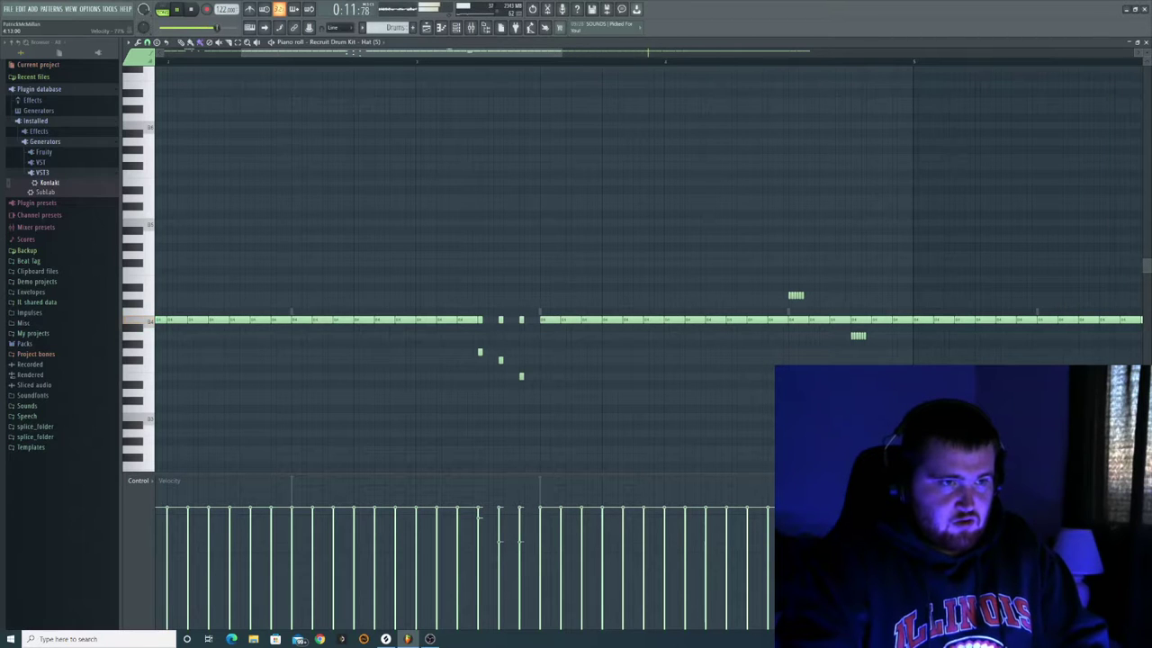
Step: Clear the plain hi-hats after bar 4 and duplicate the first four bars into the next four, with the snap at 1/3 beat
mouse_move(559, 53)
left_mouse_down()
mouse_move(788, 55)
mouse_move(900, 108)
mouse_move(950, 326)
mouse_move(515, 324)
left_mouse_up()
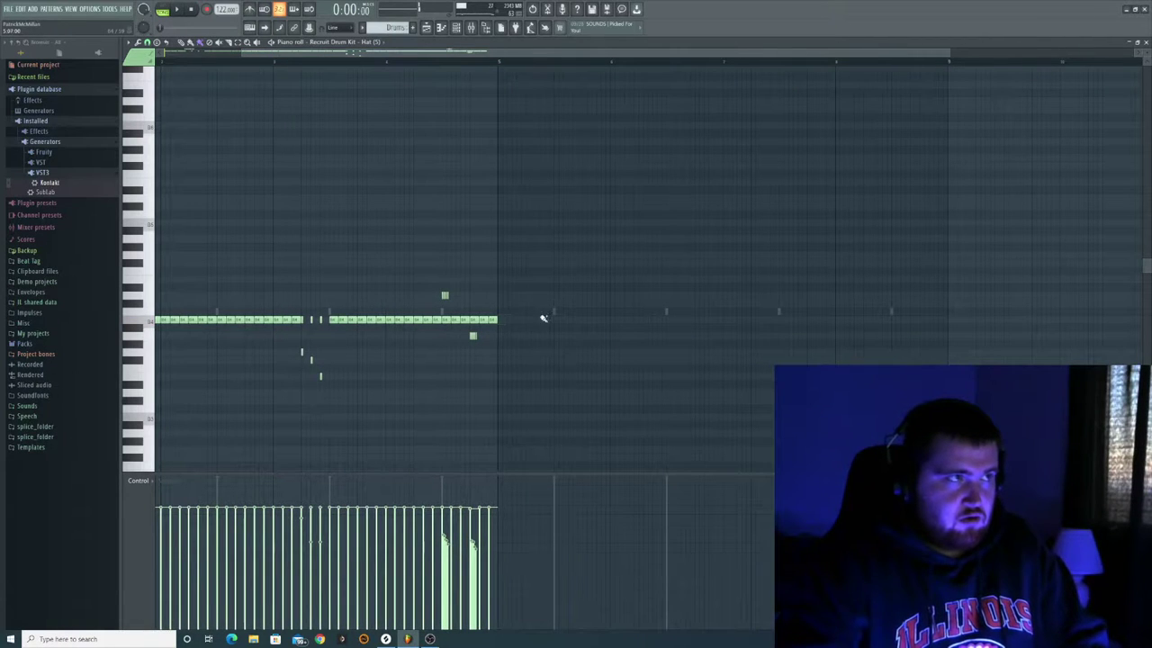
left_click(147, 43)
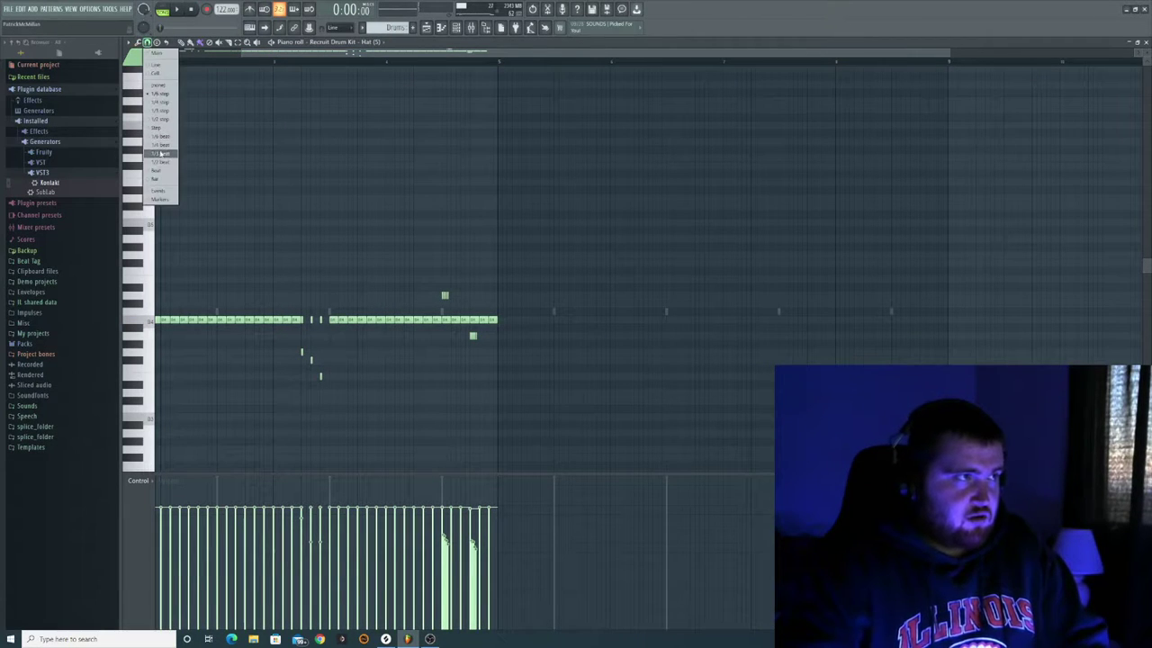
left_click(160, 154)
key("space")
left_click_drag(636, 192, 144, 468)
key("ctrl+b")
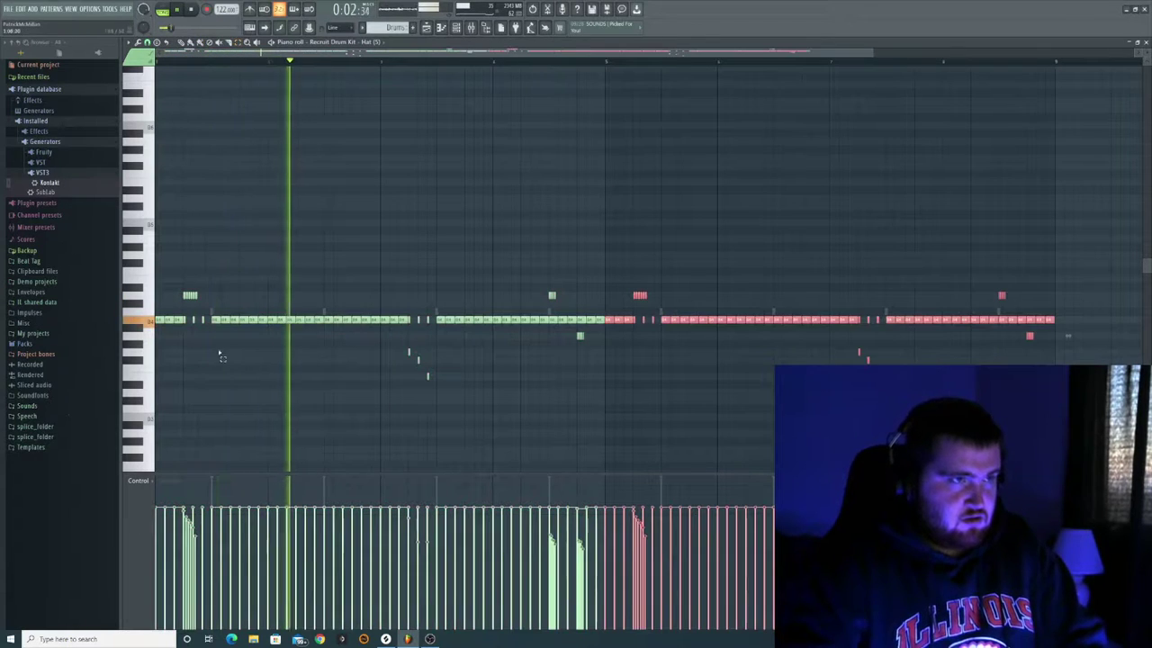
Step: Open the Base Kick channel's piano roll and stop the playback
left_click(456, 27)
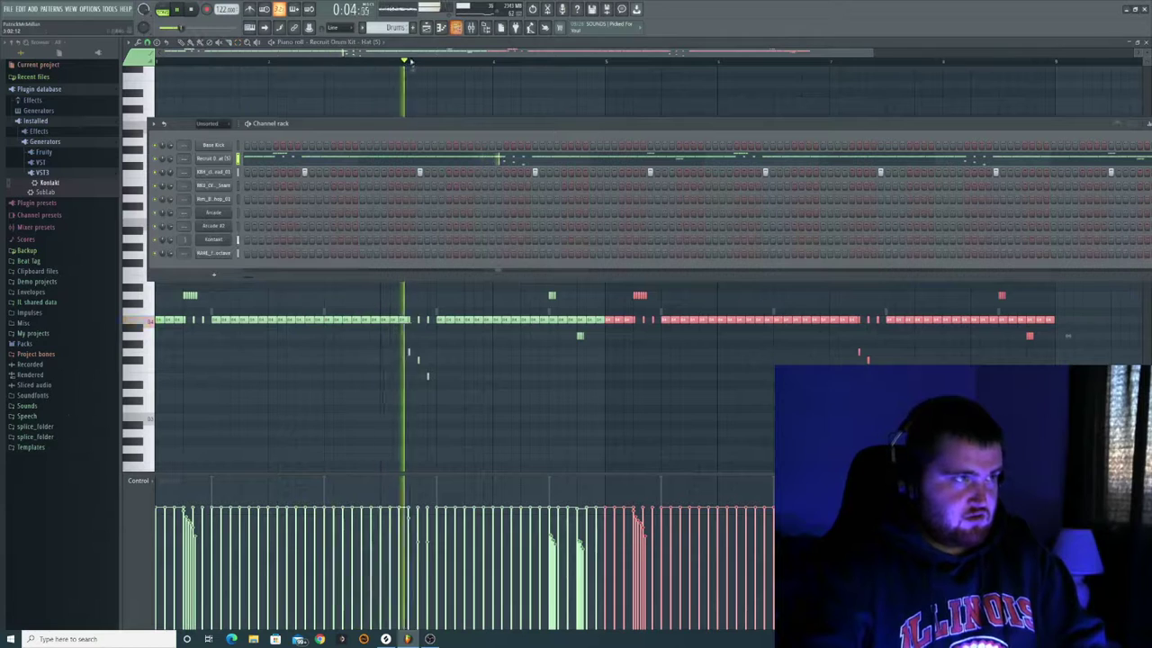
right_click(225, 148)
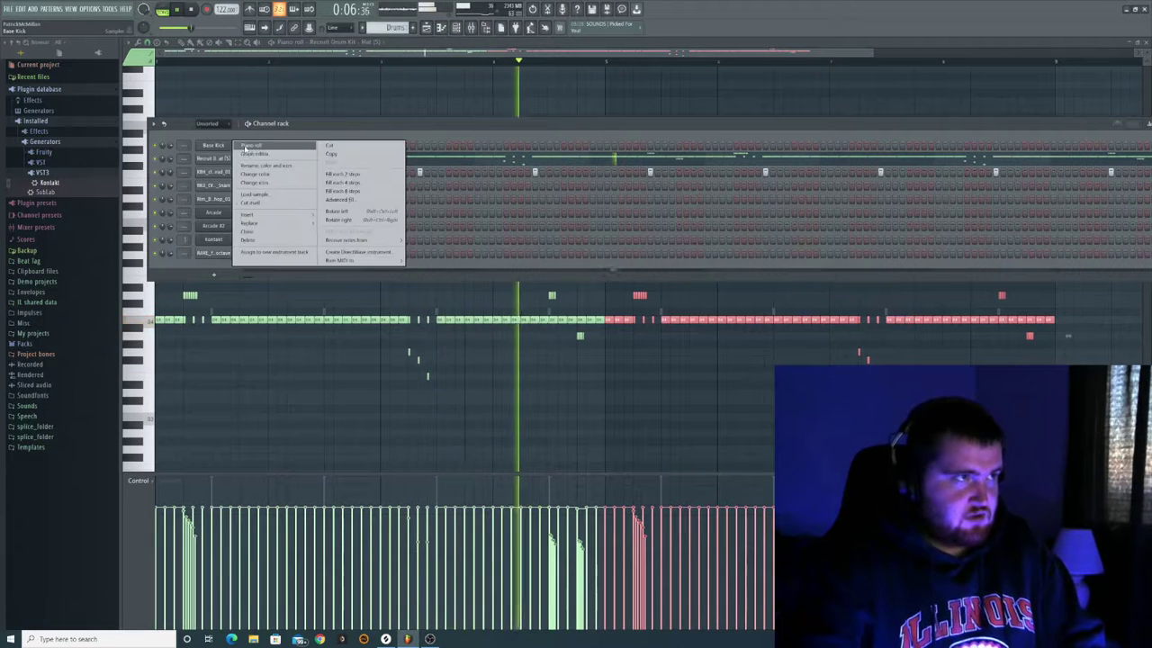
left_click(250, 146)
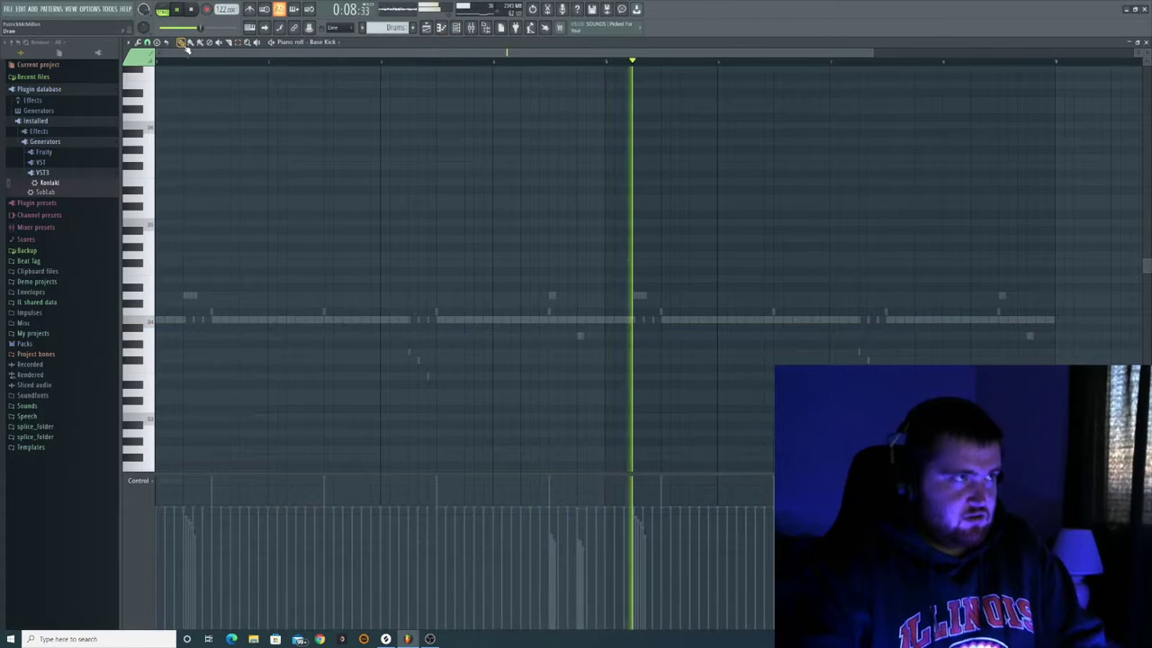
key("space")
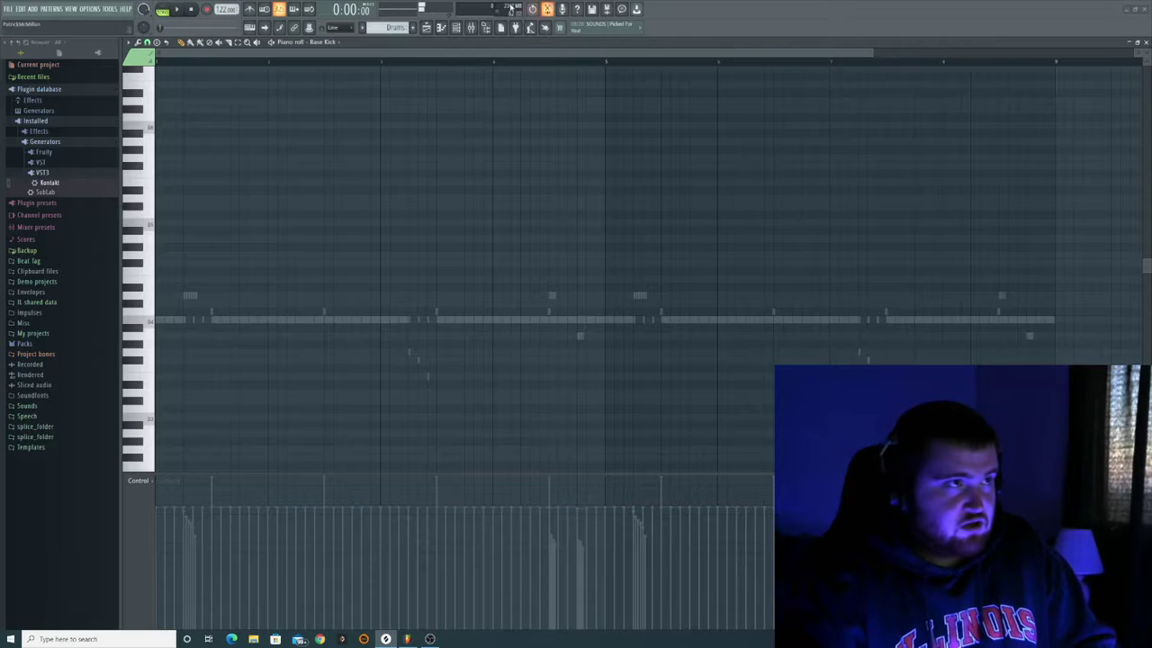
Step: Add the 808_main_funda_C sample as a channel with its volume envelope enabled, and open its piano roll
left_click(456, 27)
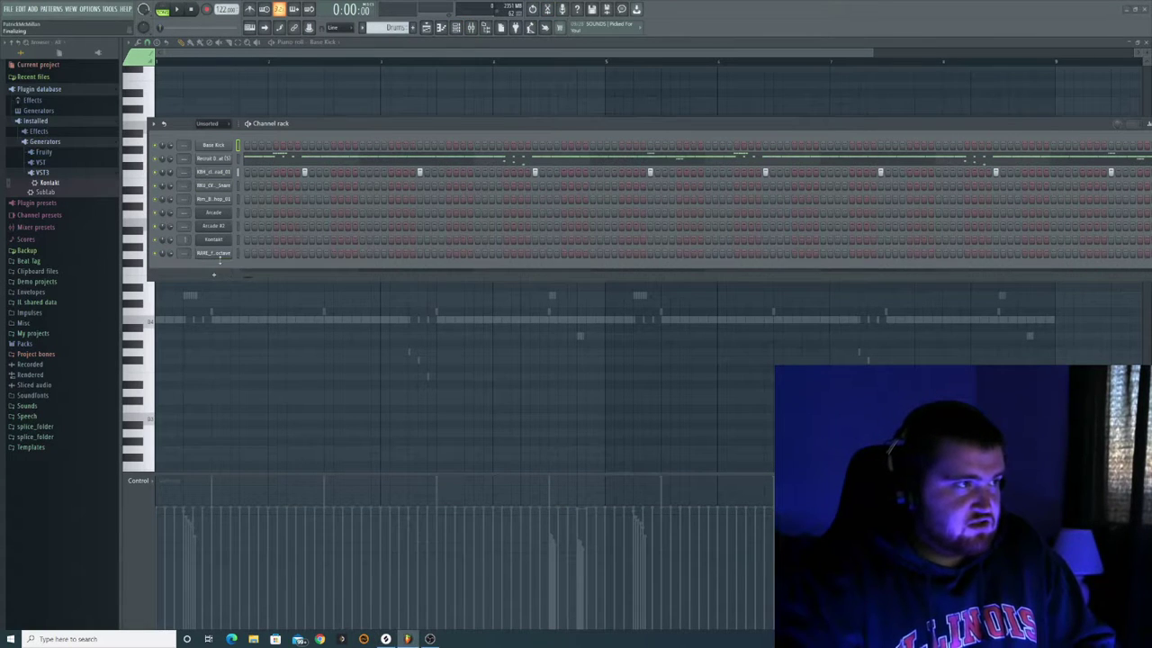
left_click(219, 256)
left_click(193, 136)
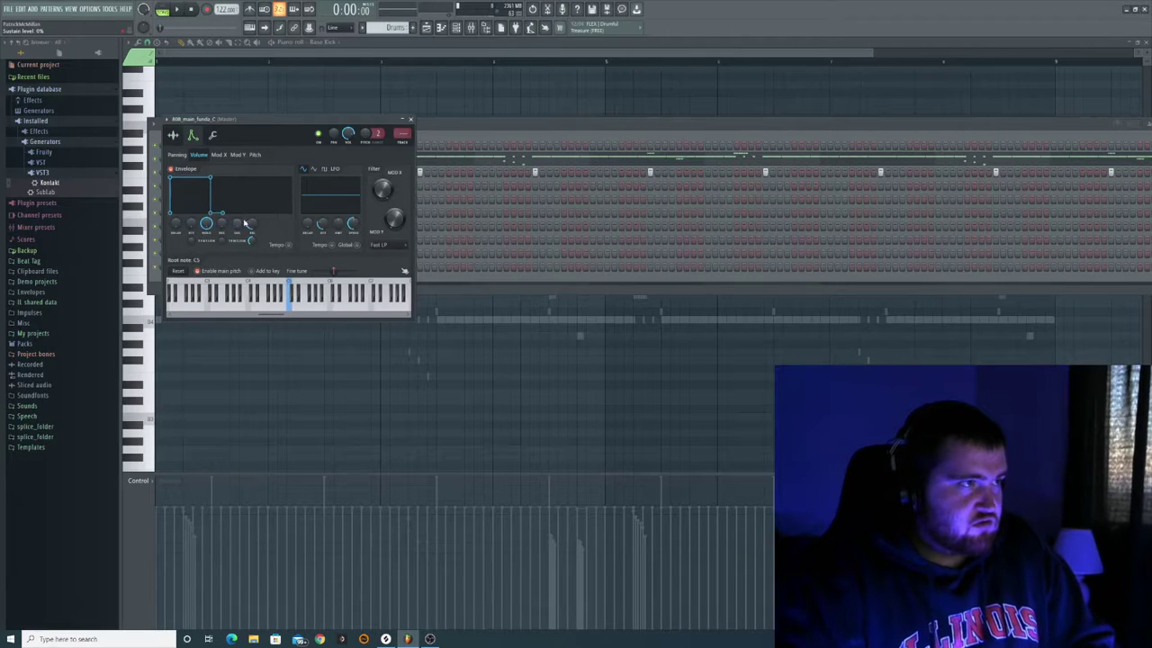
left_click(410, 120)
right_click(236, 262)
left_click(248, 266)
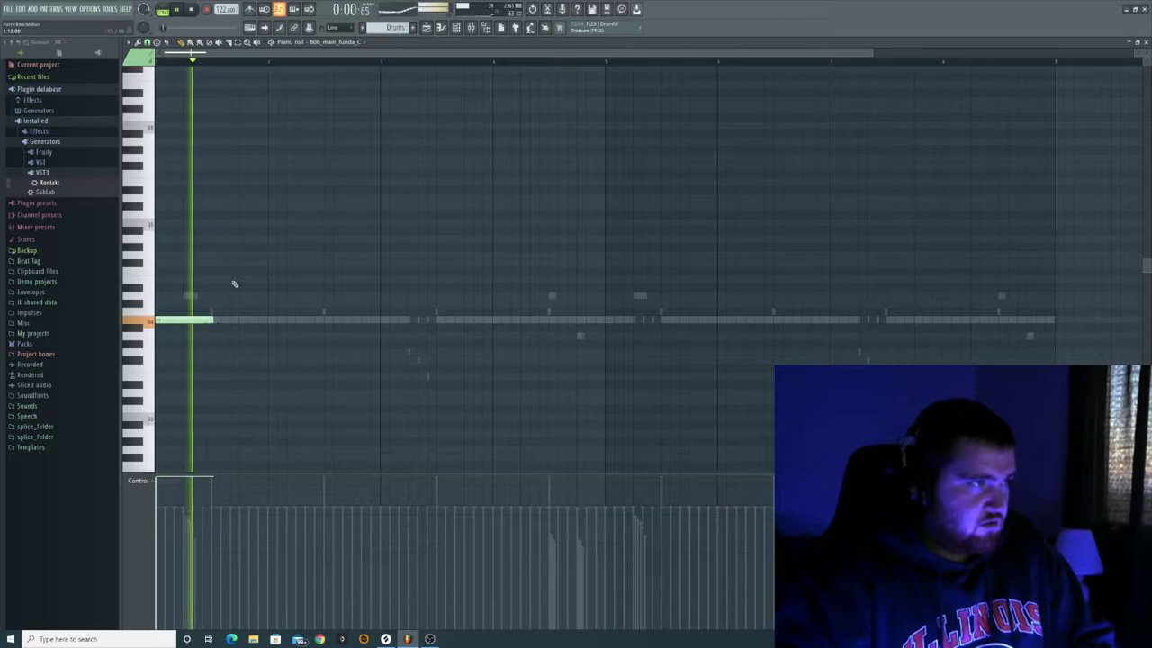
Step: Place a two-beat 808 note at bar 1 and a run of 1/3-beat notes from the start of bar 2, checking against playback
key("space")
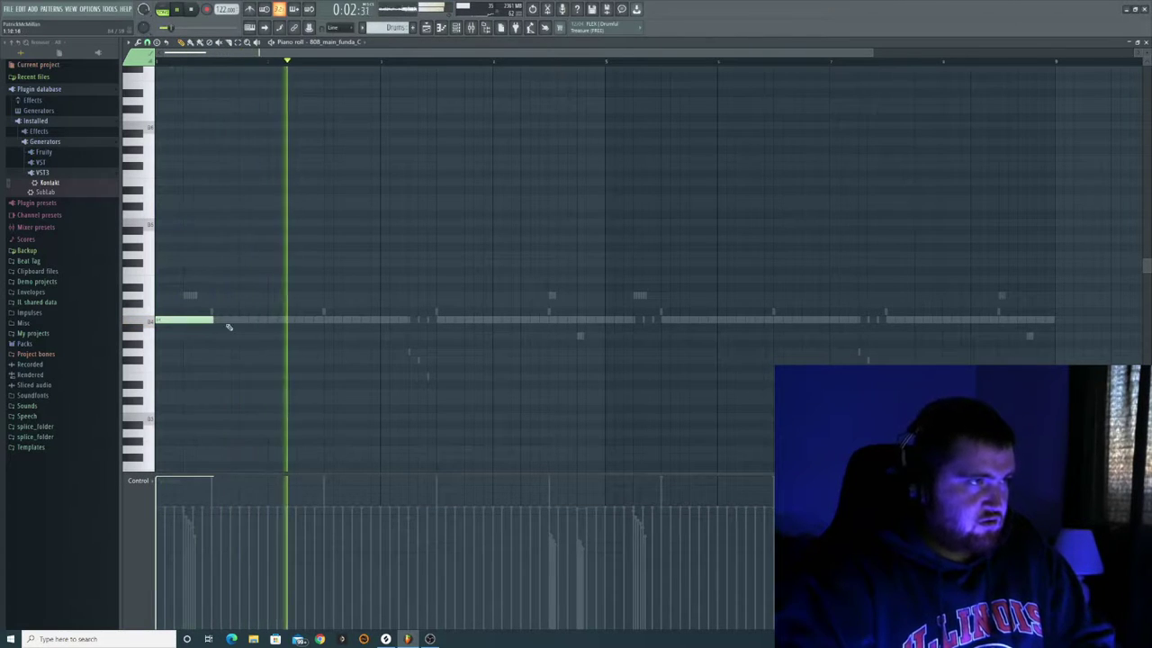
key("space")
key("space")
left_click(301, 321)
key("space")
left_click_drag(354, 321, 304, 324)
key("space")
key("space")
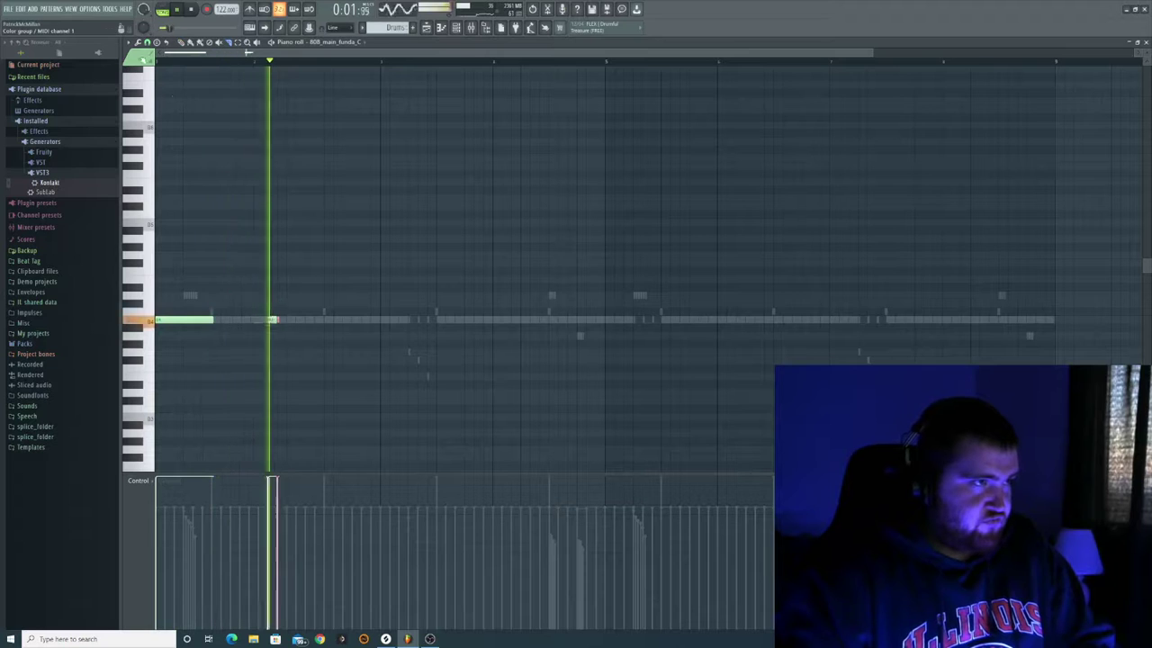
key("space")
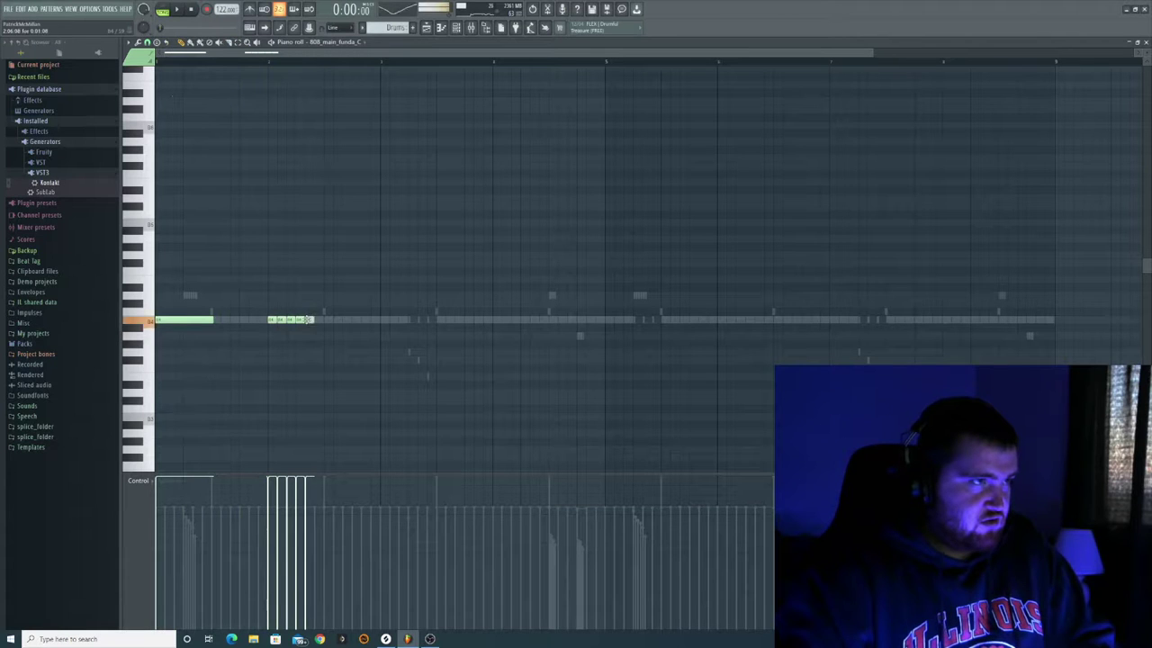
Step: Add a two-beat 808 note at bar 3 and move the six-note rising-velocity run to the last two beats of bar 2
left_click_drag(393, 321, 437, 321)
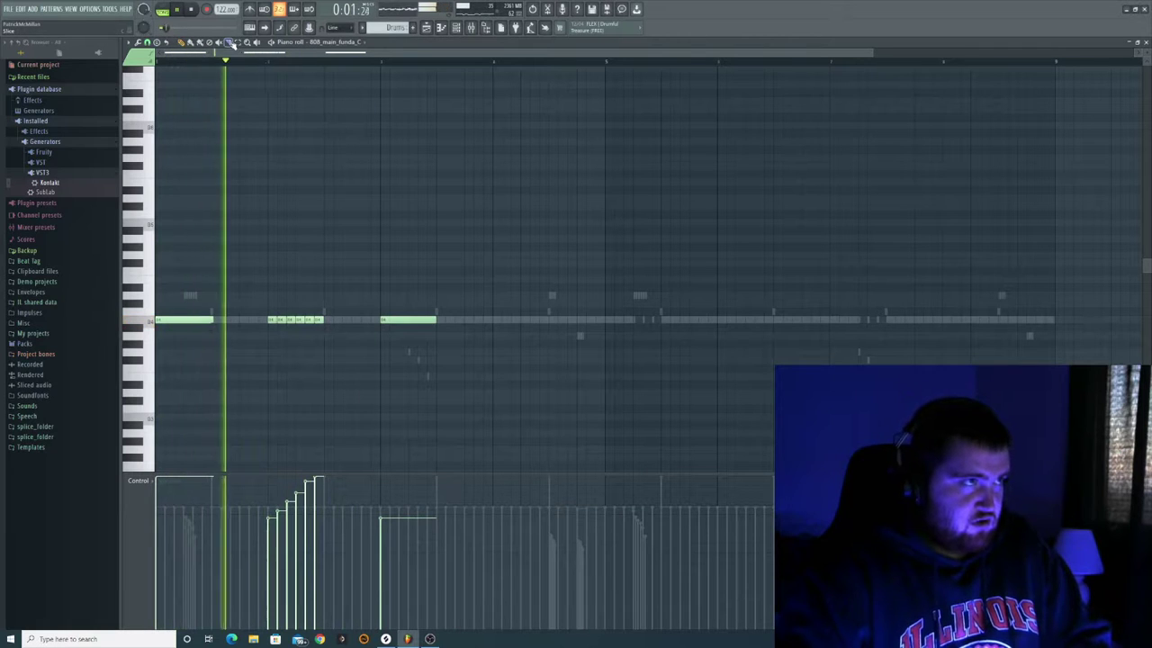
left_click_drag(332, 310, 264, 340)
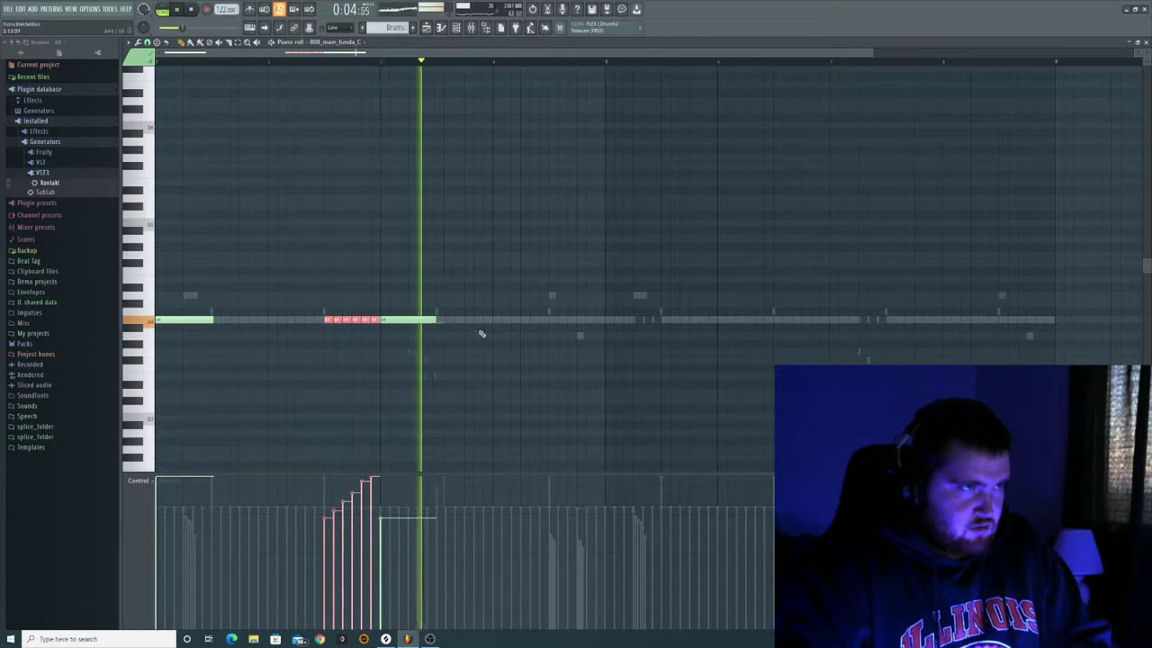
Step: Place three 808 notes from beat 2 to the end of bar 4, trying different spacings during playback
left_click(521, 321)
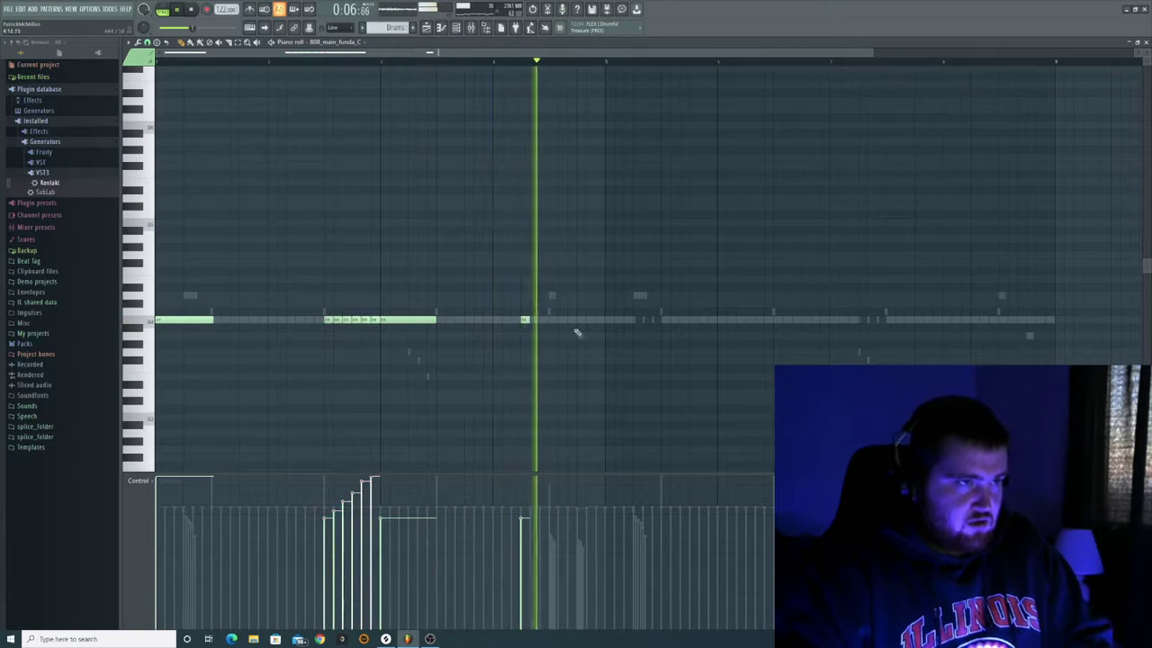
left_click_drag(529, 321, 601, 327)
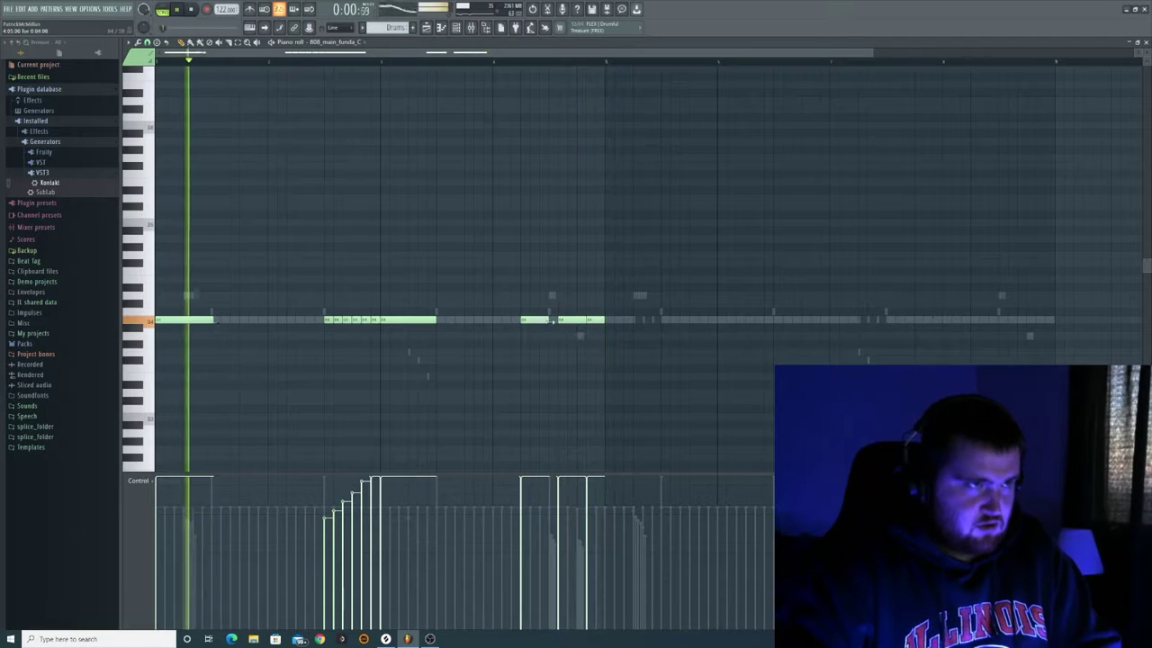
left_click_drag(591, 320, 563, 320)
key("space")
key("space")
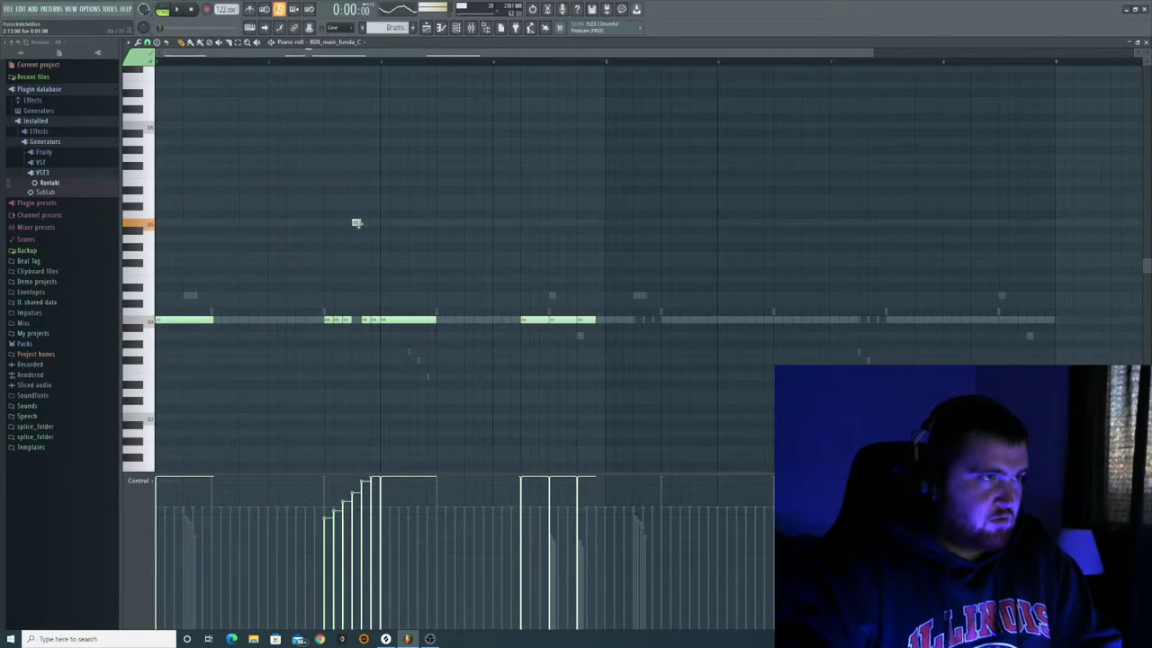
key("space")
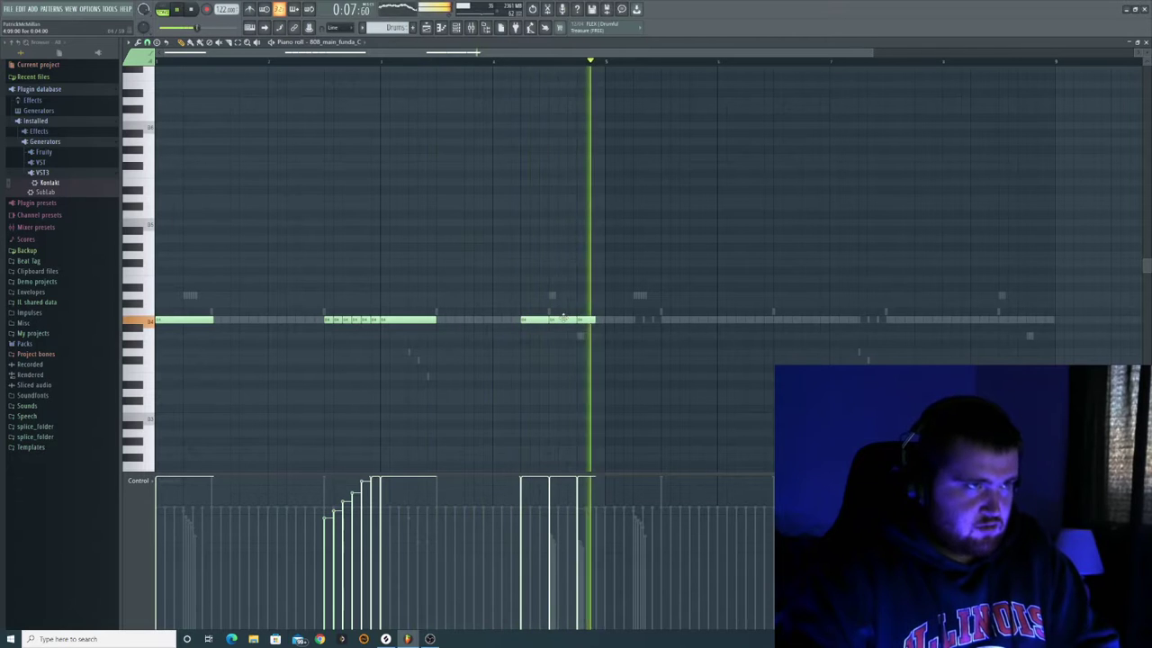
left_click_drag(594, 319, 559, 319)
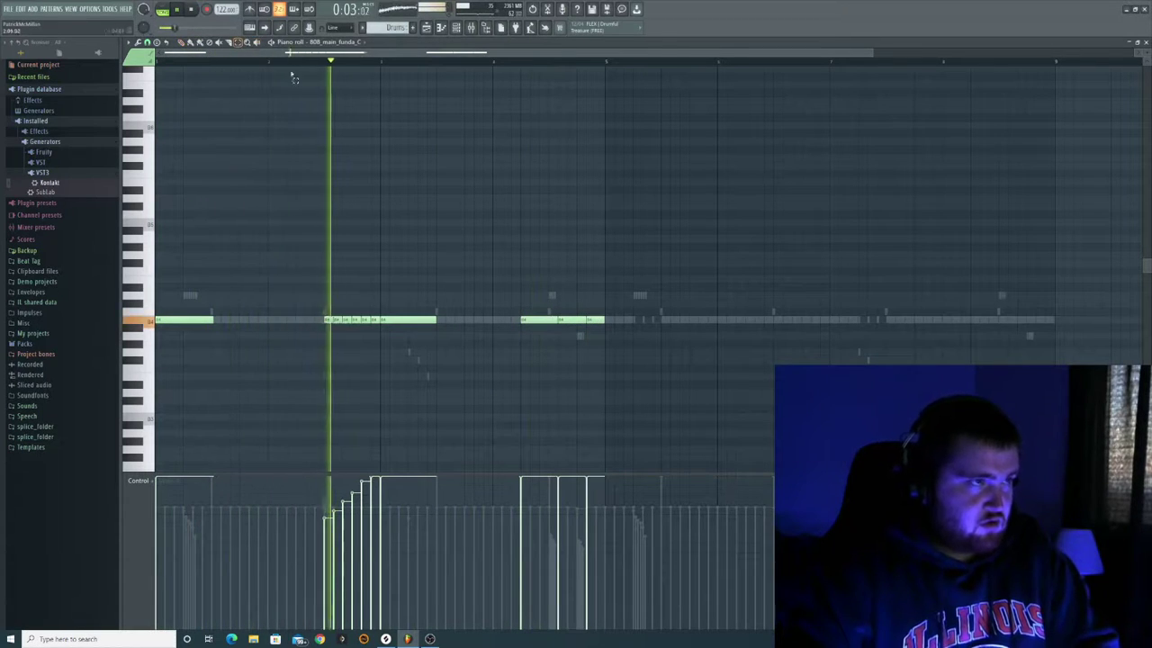
Step: Delete the last 808 note of bar 4 and extend the note before it to the end of the bar
left_click_drag(666, 229, 178, 381)
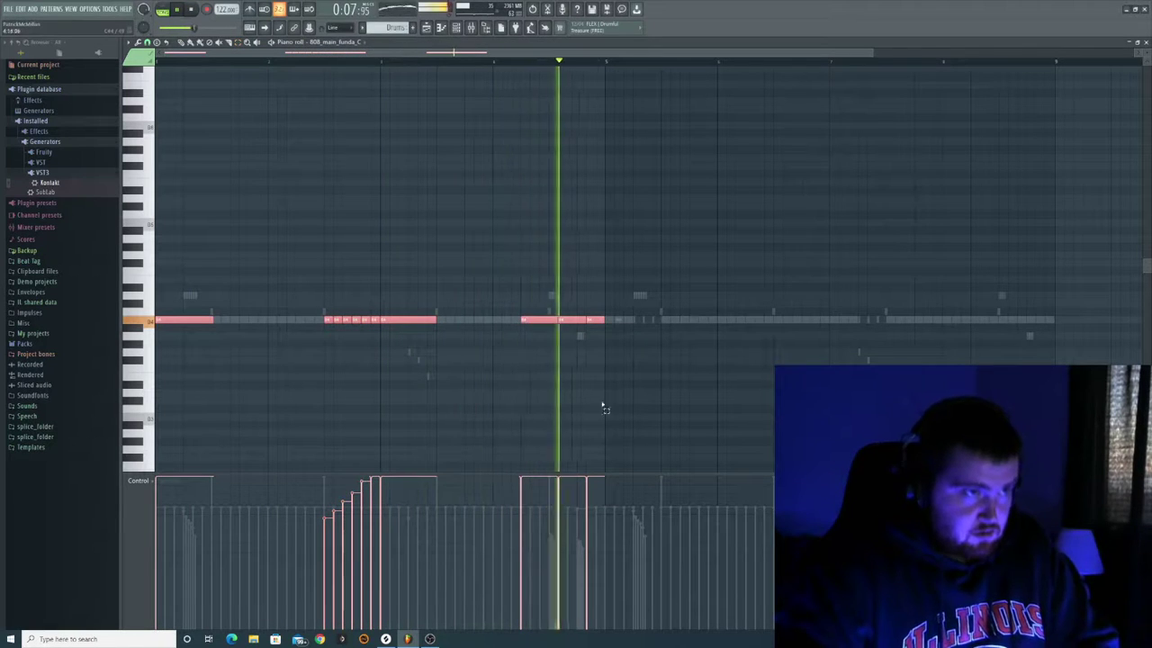
key("space")
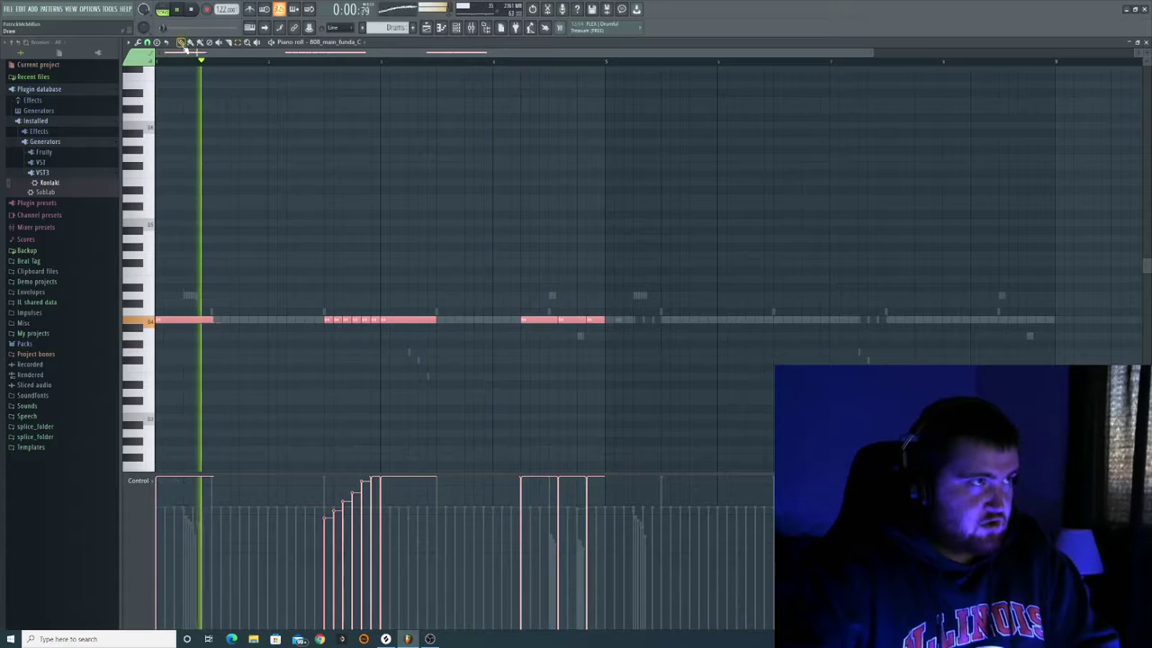
right_click(595, 320)
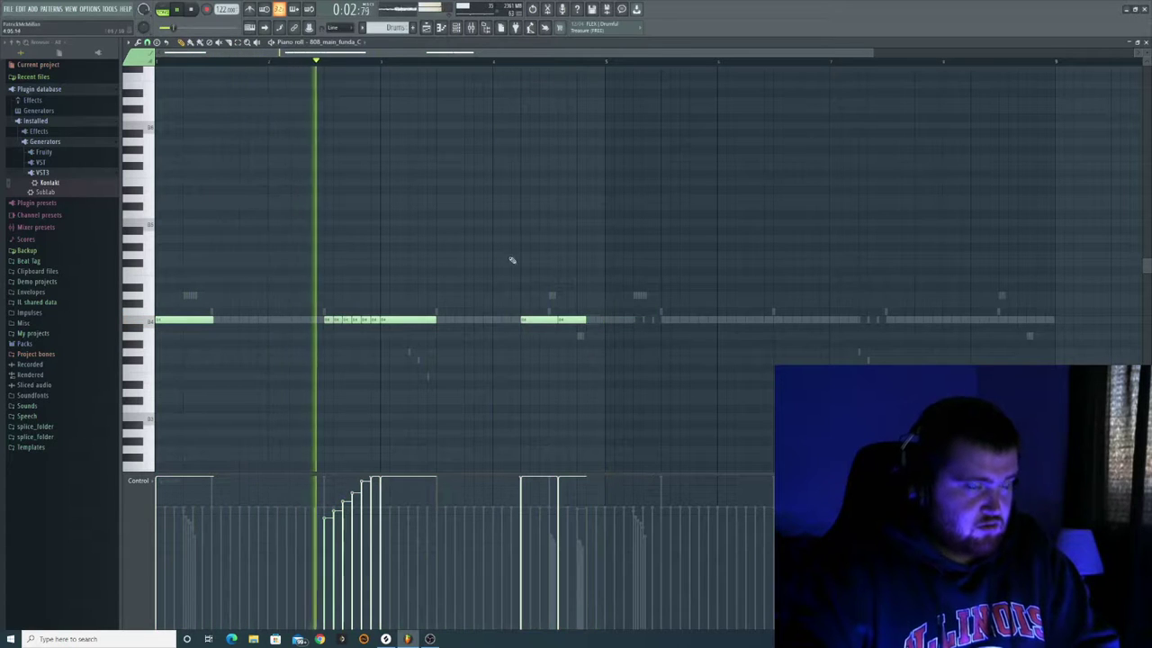
left_click(595, 320)
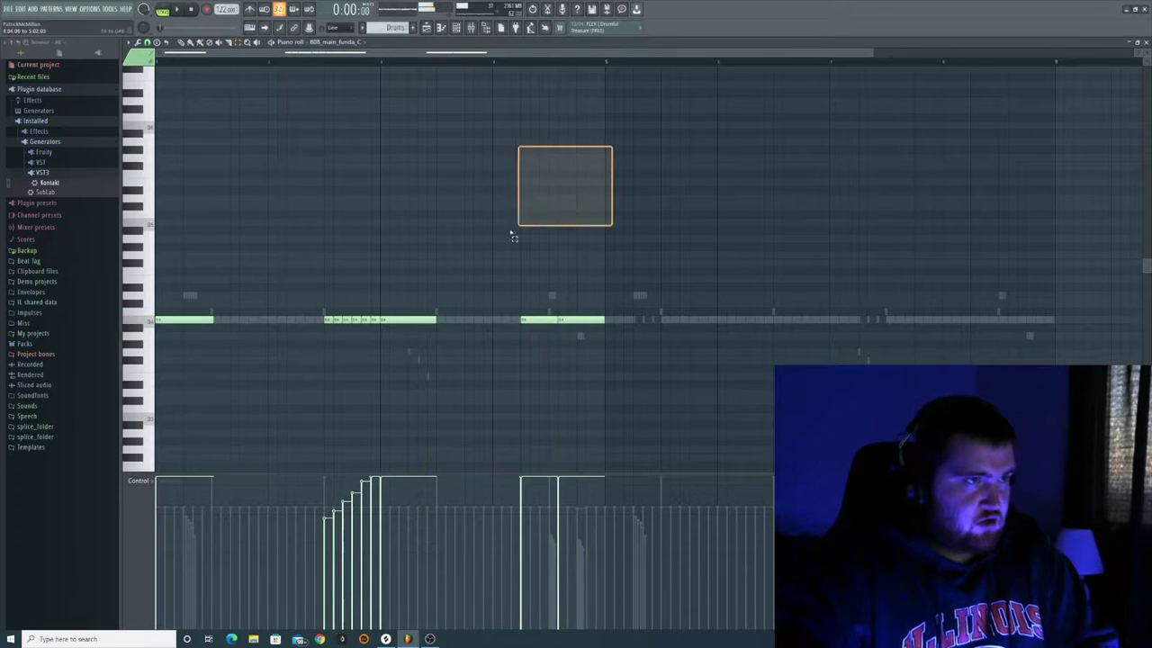
Step: Duplicate the first four bars of 808 notes into bars 5 to 8 and lower the copy by five semitones
left_click_drag(581, 186, 85, 409)
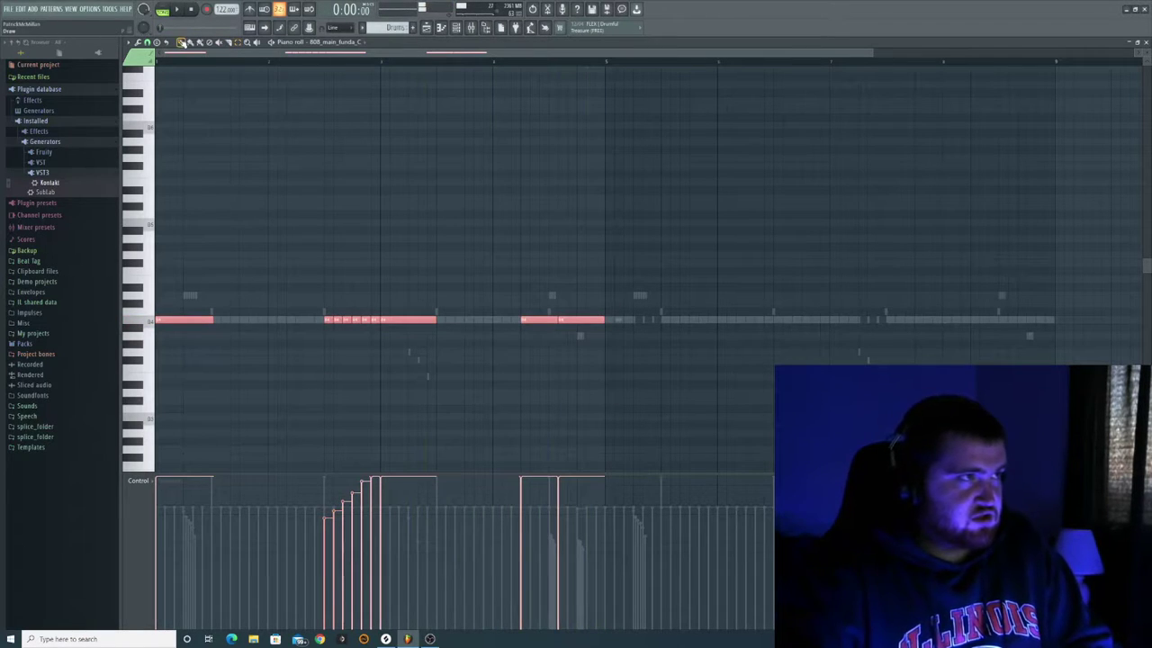
left_click_drag(192, 322, 628, 317)
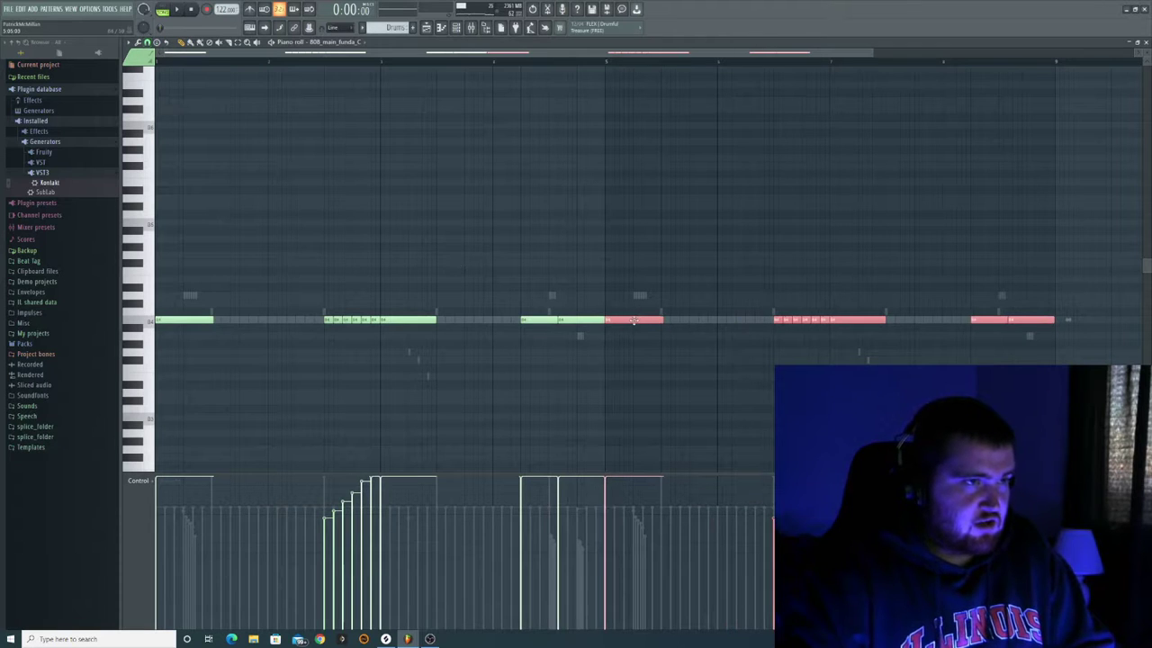
mouse_move(632, 324)
left_mouse_down()
mouse_move(635, 342)
mouse_move(633, 319)
left_mouse_up()
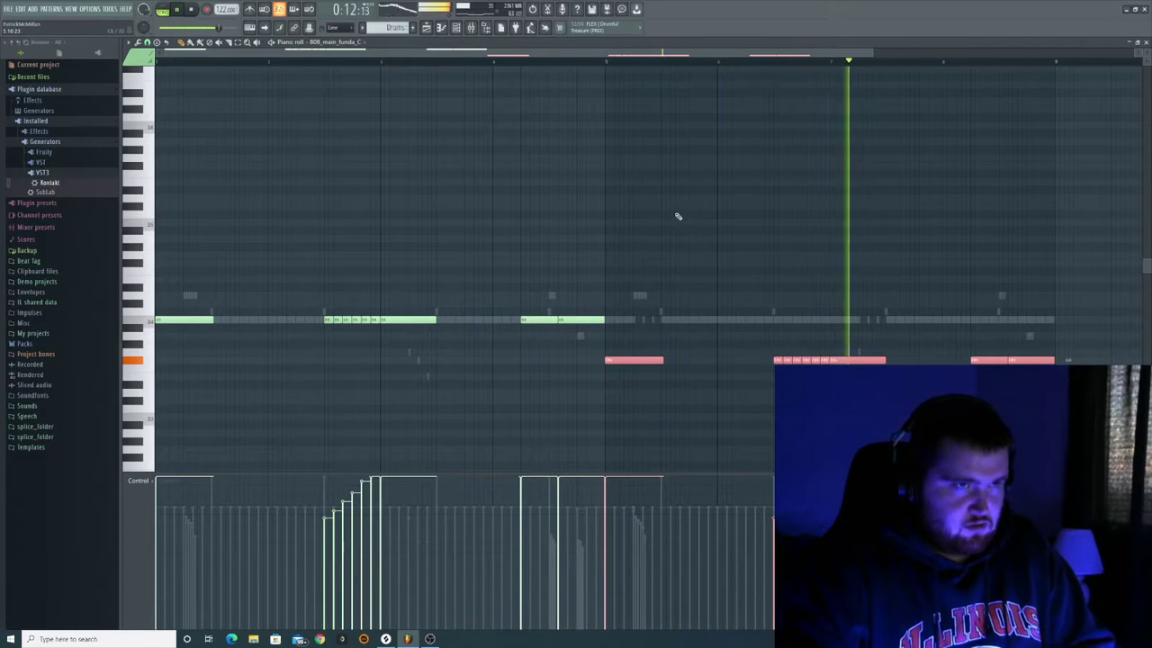
Step: Raise the copied 808 notes in bars 5 to 8 by one octave and play the pattern
key("space")
left_click_drag(615, 358, 614, 270)
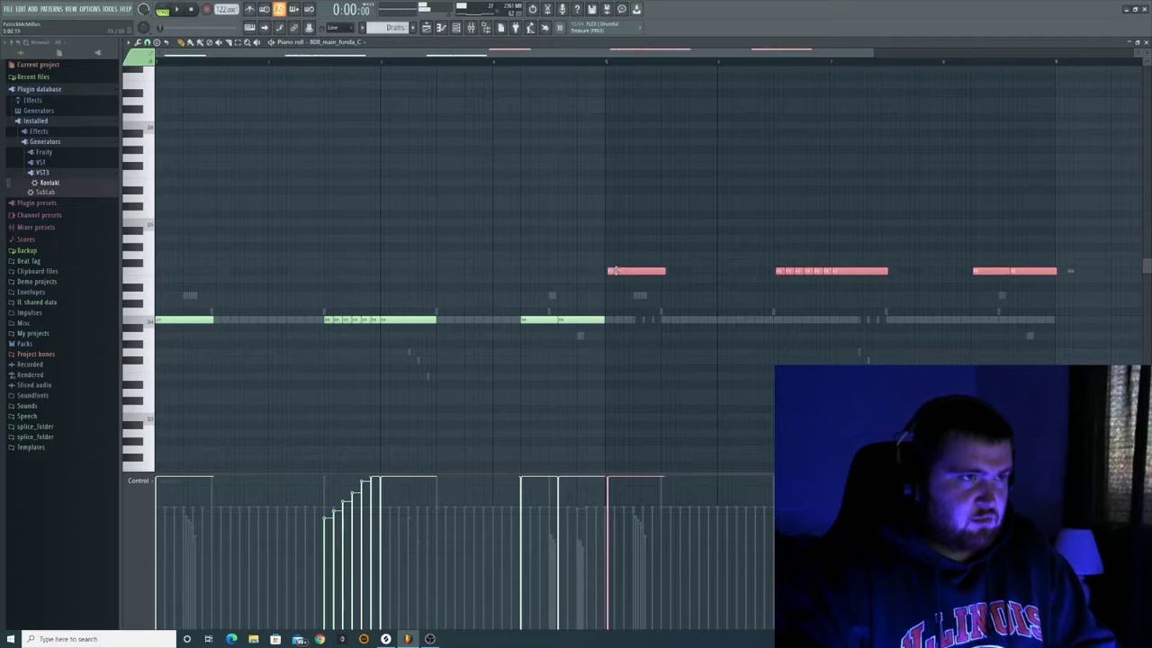
key("space")
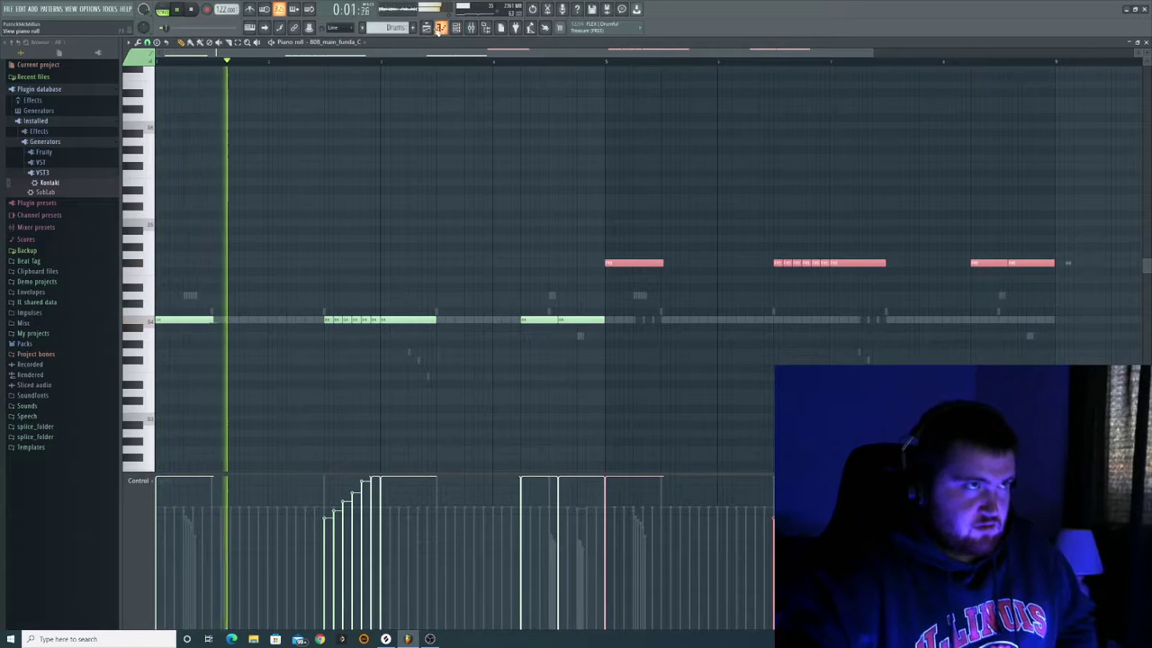
Step: Examine the Kontakt melody's chord changes in the Arcade pattern and return to the 808_main_funda_C piano roll of the Drums pattern
key("F5")
key("F6")
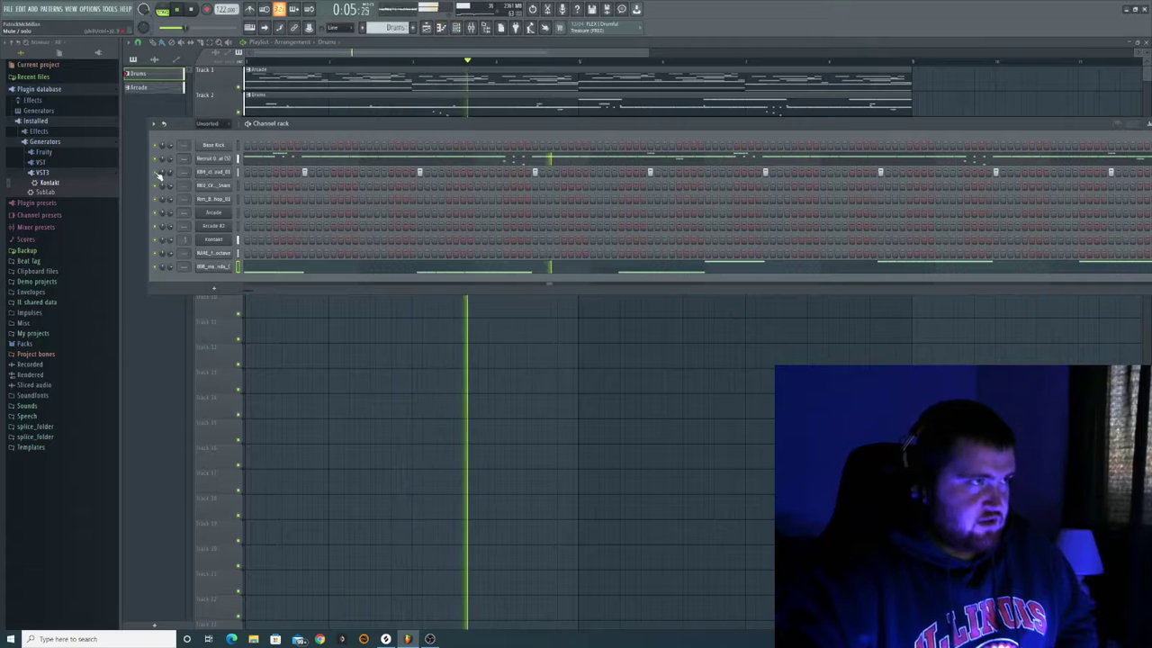
key("F7")
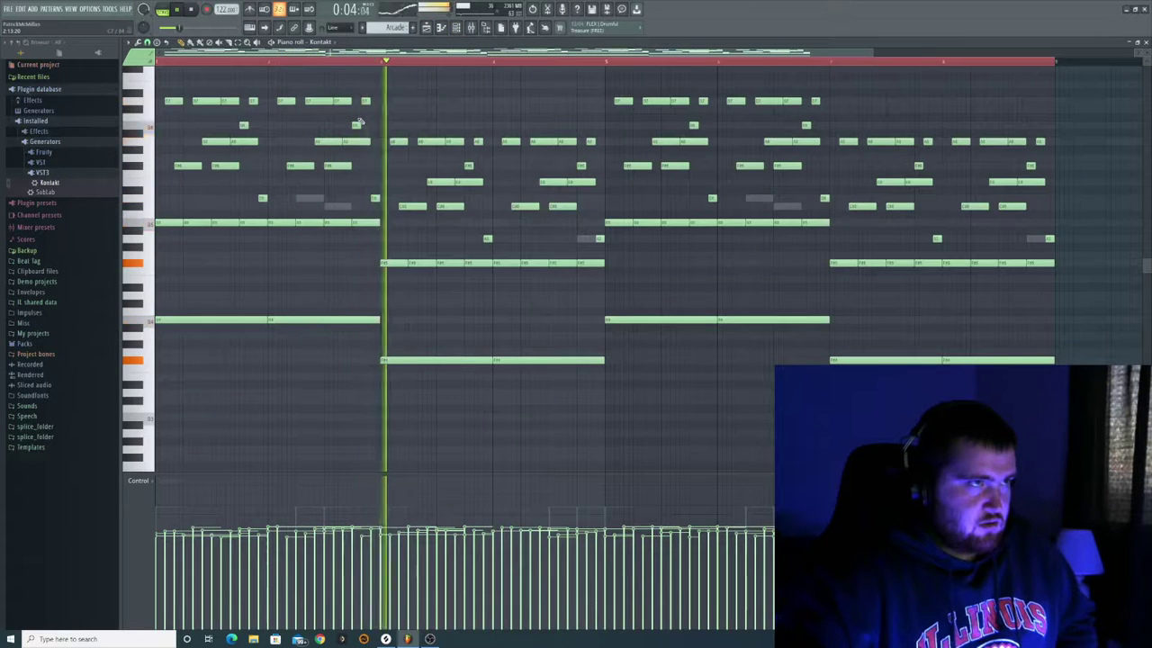
key("F5")
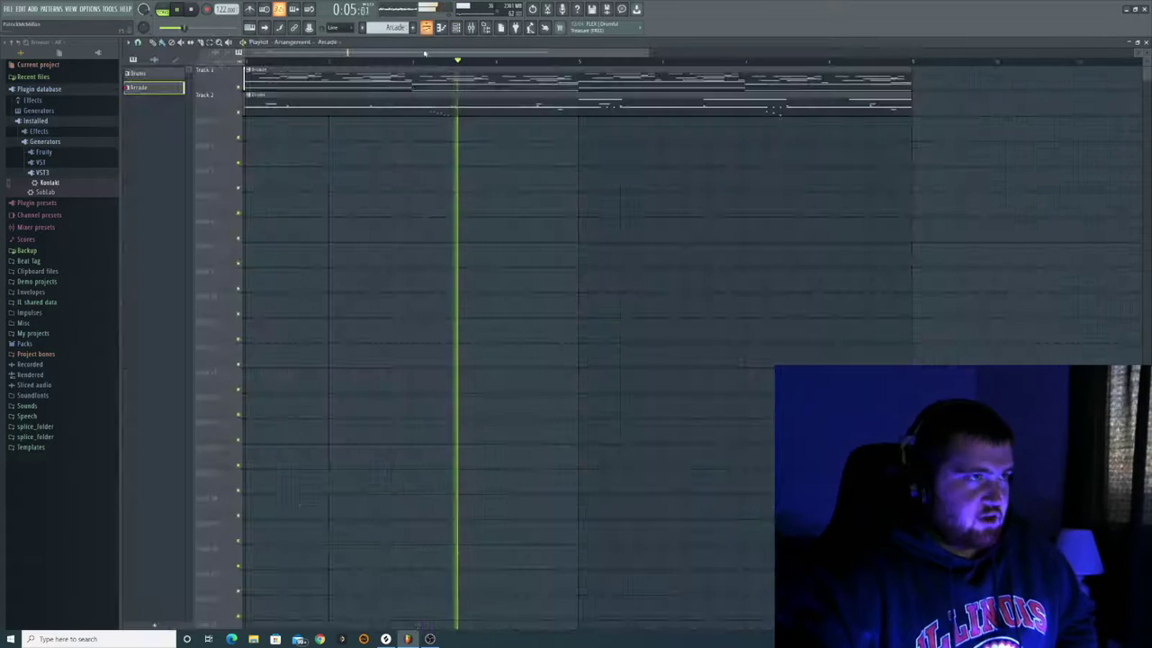
double_click(398, 97)
left_click(346, 43)
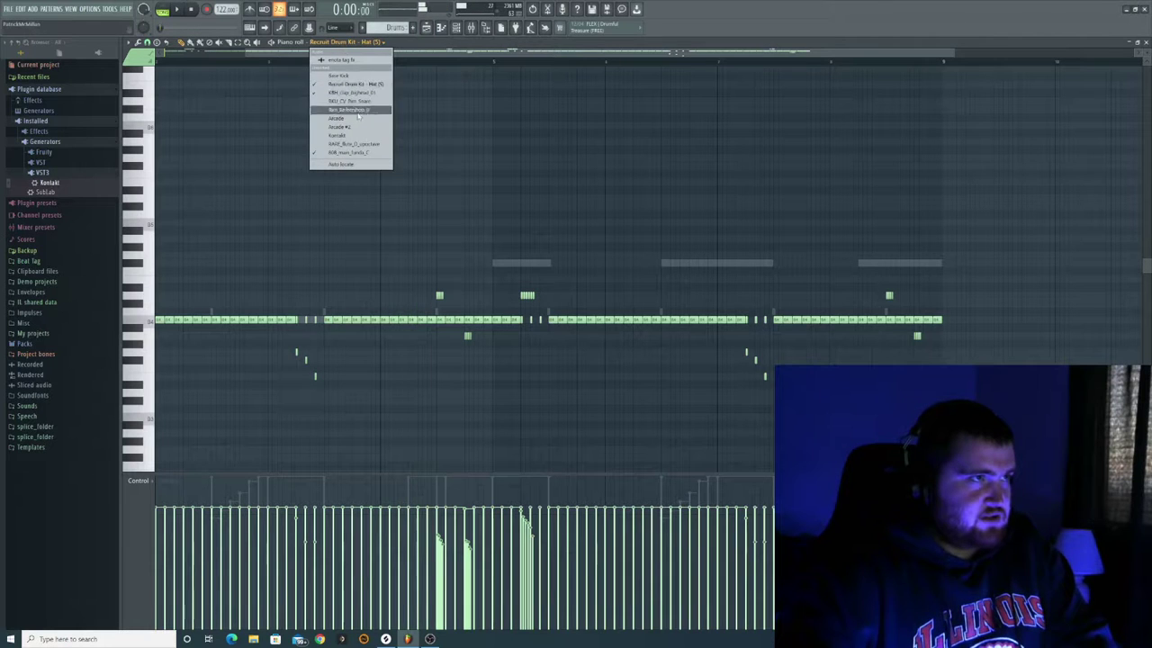
left_click(352, 153)
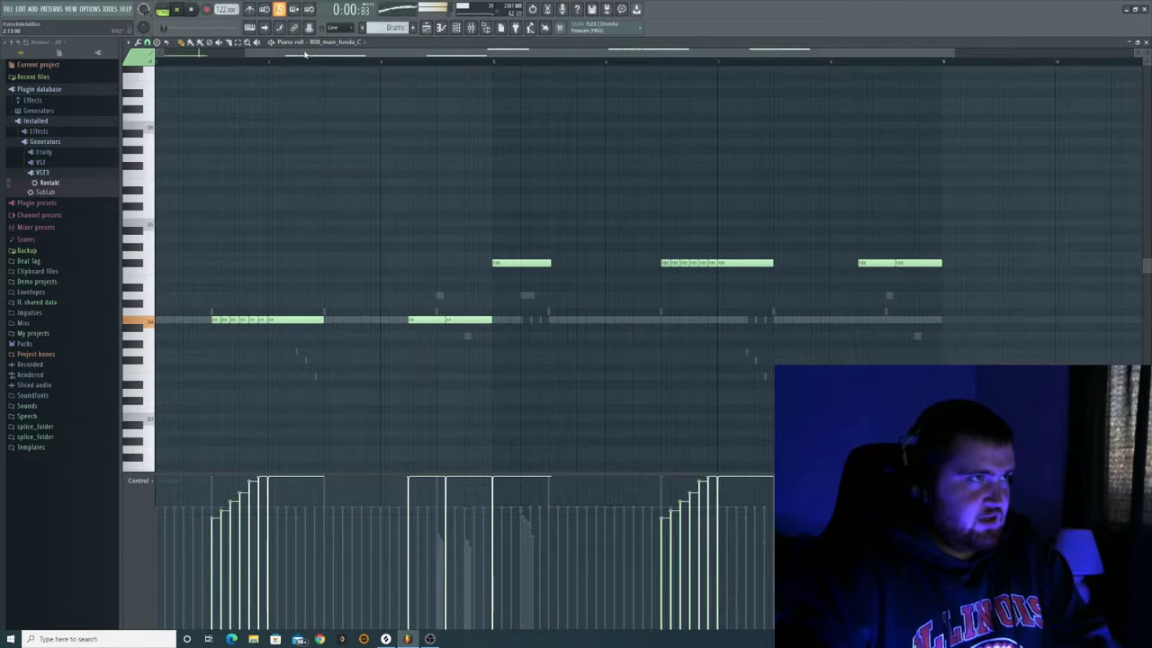
Step: Raise the 808 notes in bars 3 and 4 by seven semitones and lower those in bars 5 and 6 by seven semitones
left_click_drag(599, 301, 387, 340)
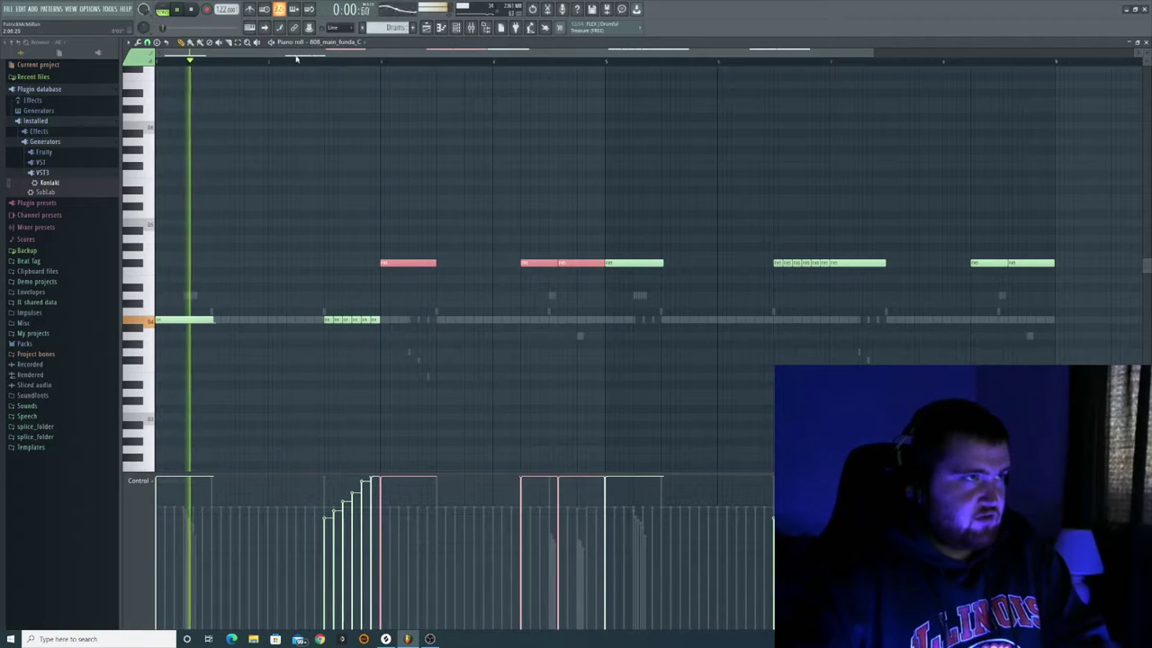
left_click_drag(820, 229, 621, 313)
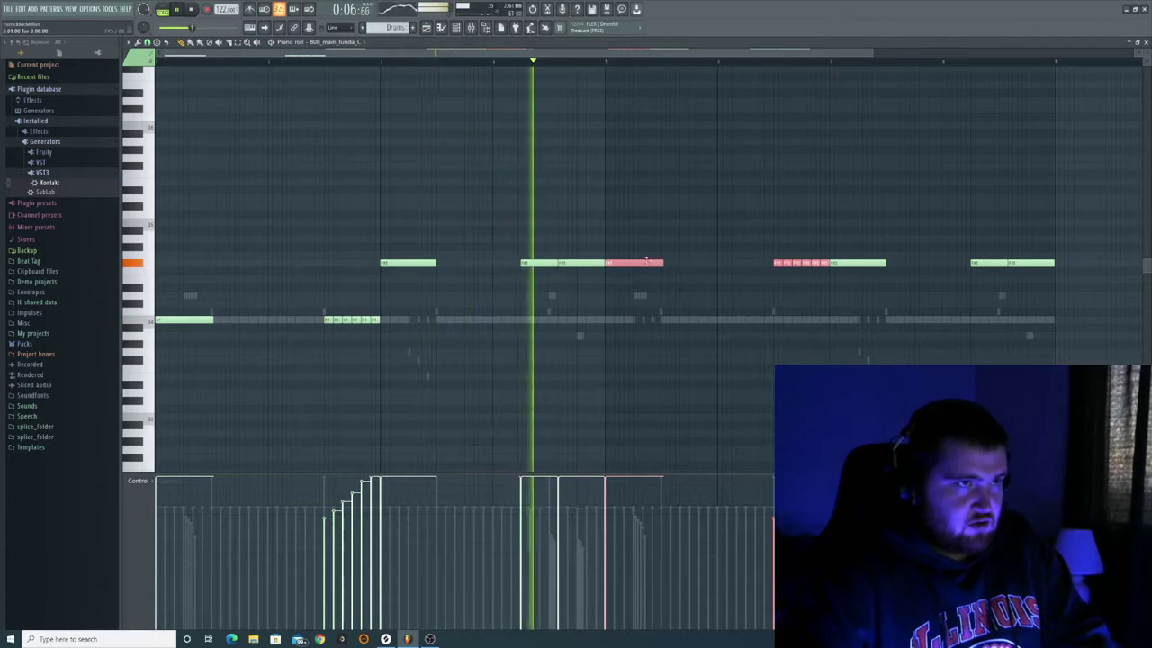
left_click_drag(776, 263, 776, 320)
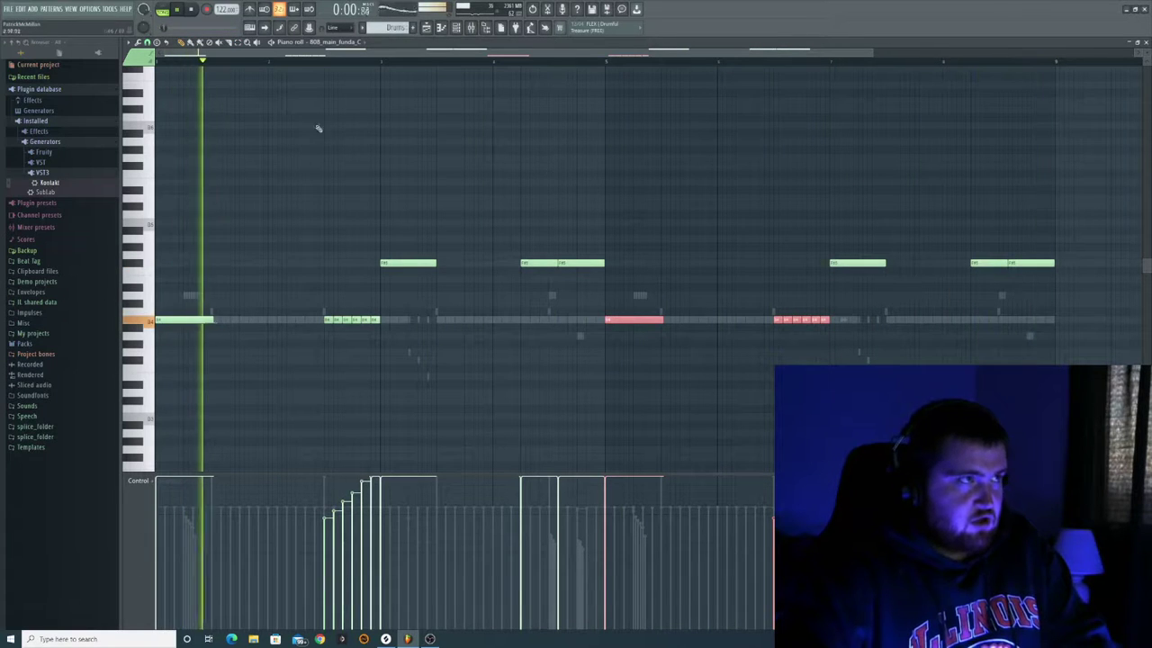
Step: Split off a short piece of the last 808 note in bar 8 and raise its first part by one octave
left_click(1029, 262)
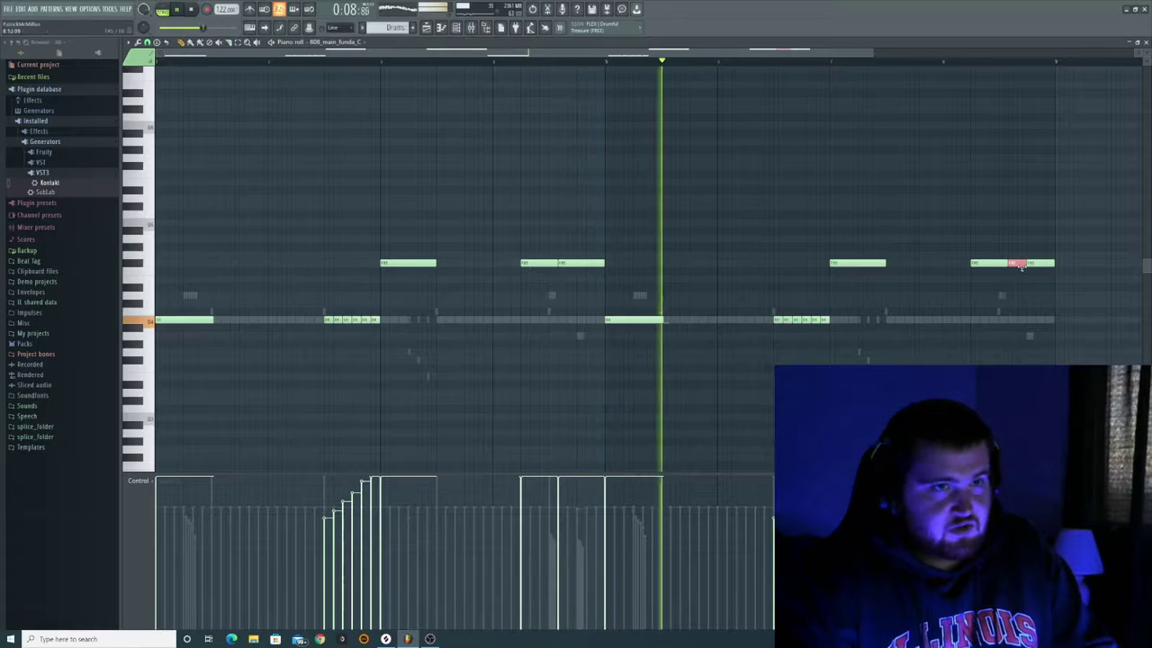
left_click_drag(1017, 258, 1016, 180)
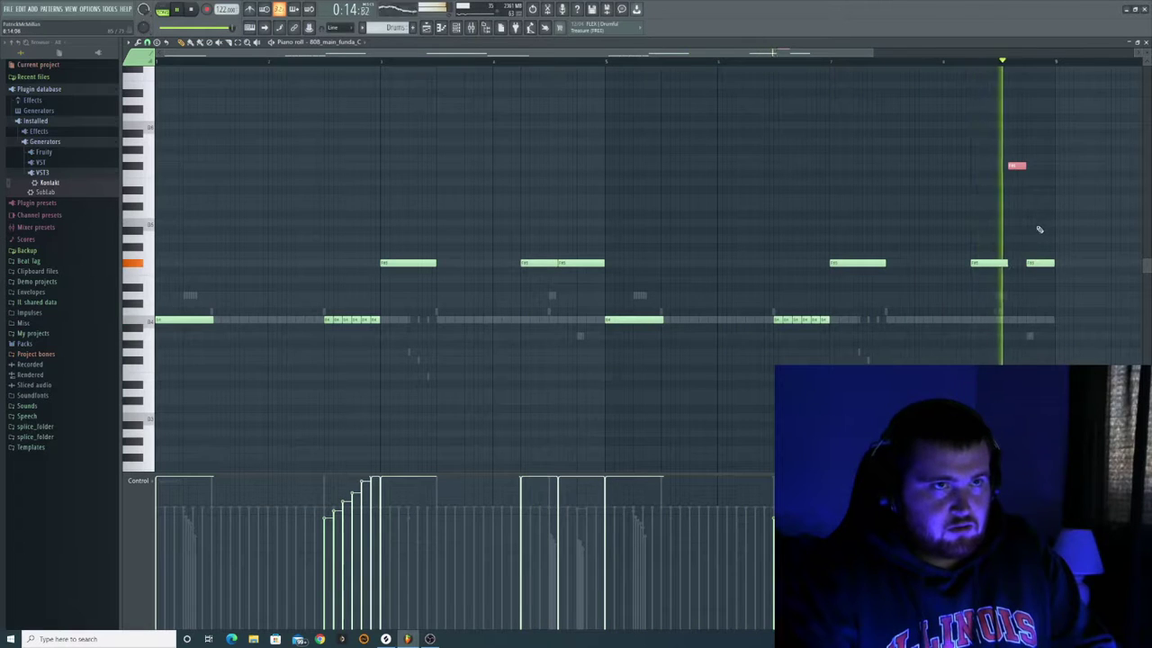
key("space")
Step: Open the Base Kick piano roll, adjust the snap and try a kick in the middle of bar 2 against the playing pattern
left_click(284, 43)
left_click(148, 42)
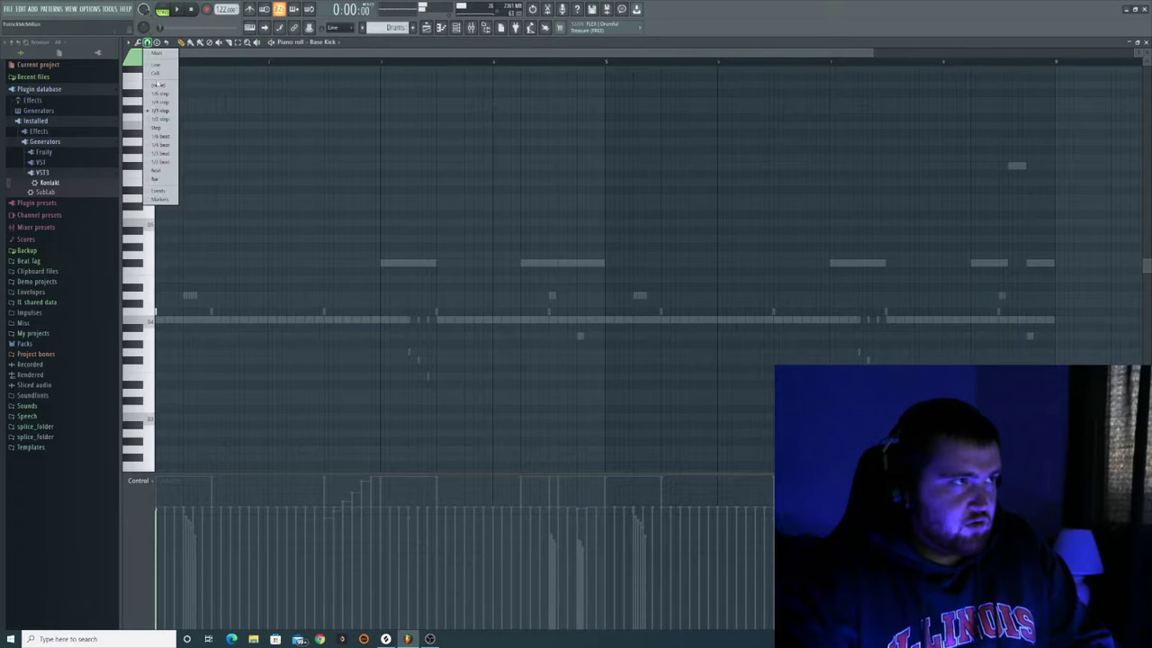
left_click(162, 118)
key("space")
key("space")
key("space")
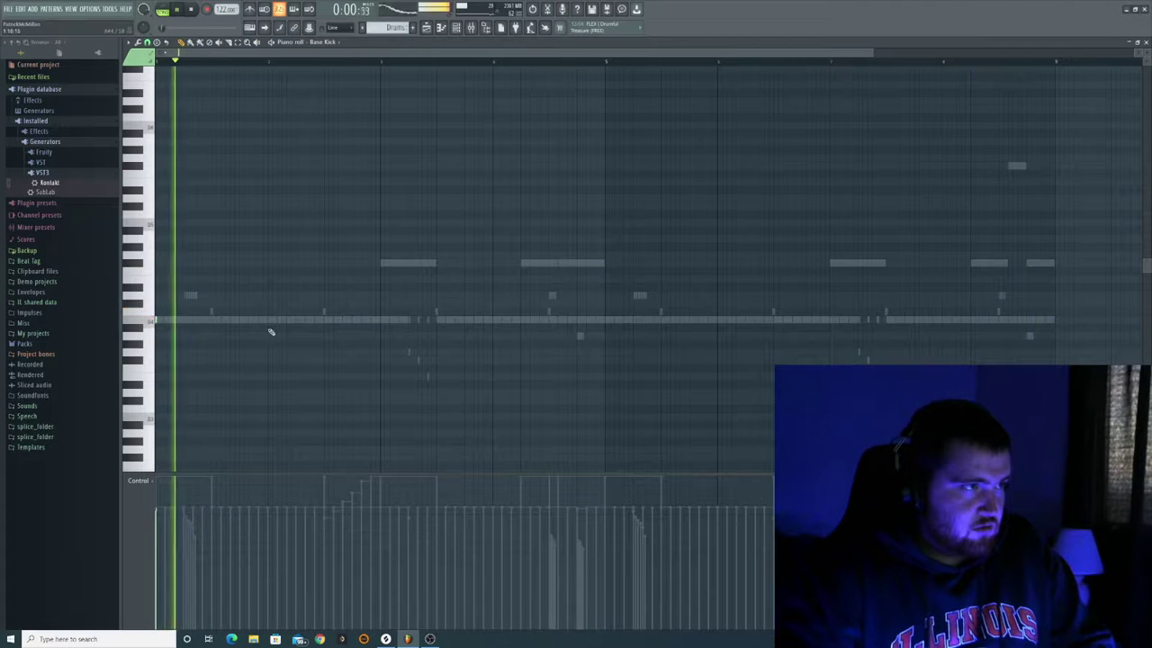
left_click(327, 320)
key("space")
Step: Set the snap to 1/3 beat and draw seven kicks with rising velocities from the middle of bar 2 to the start of bar 3
left_click(147, 43)
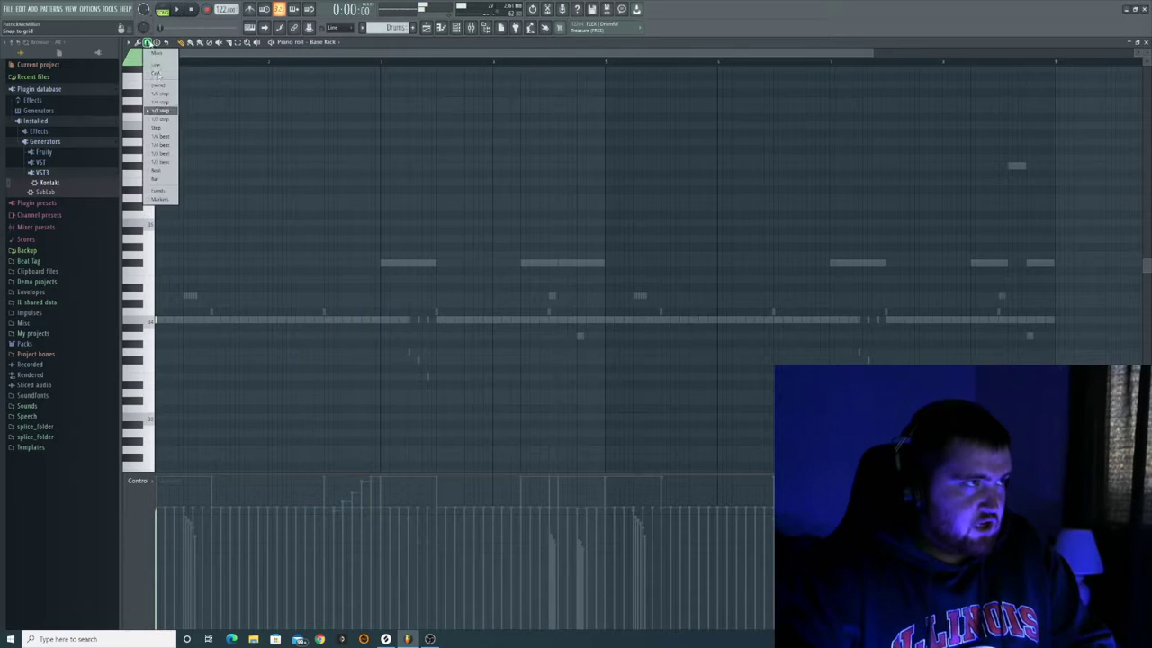
left_click(167, 155)
key("space")
left_click_drag(335, 322, 372, 324)
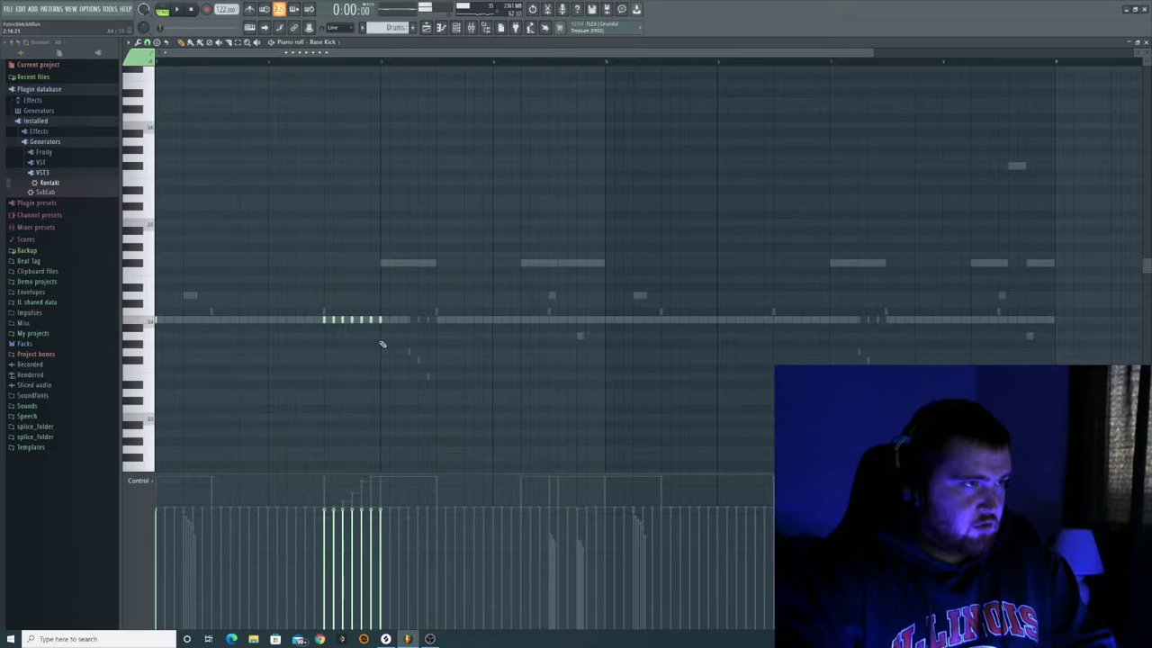
key("space")
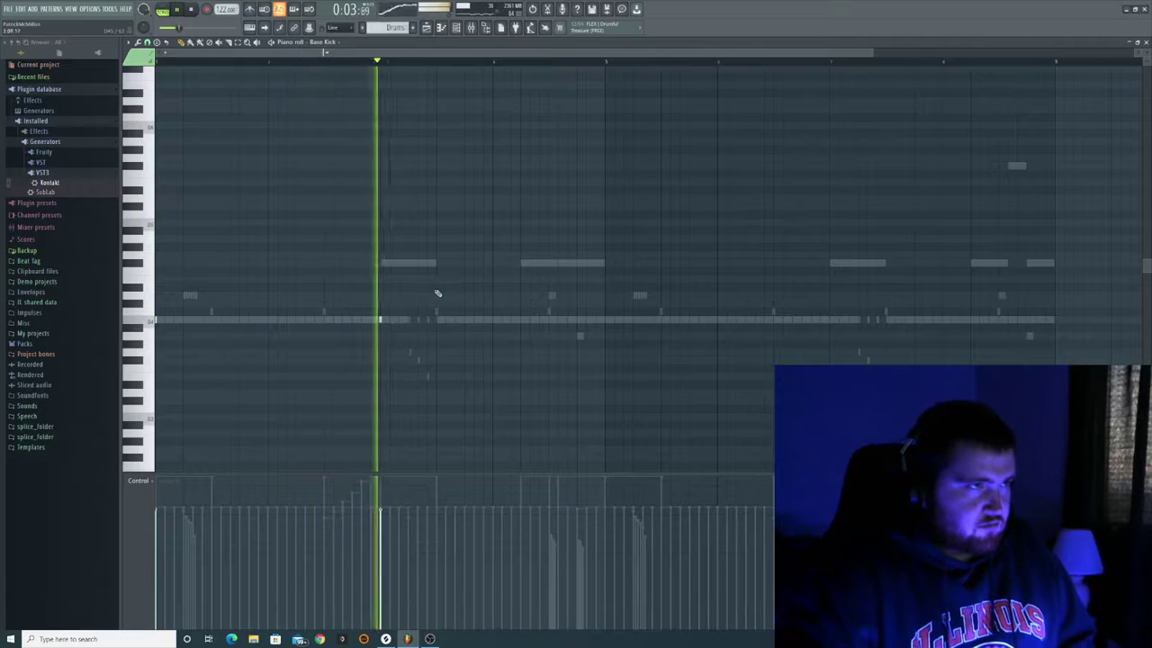
key("space")
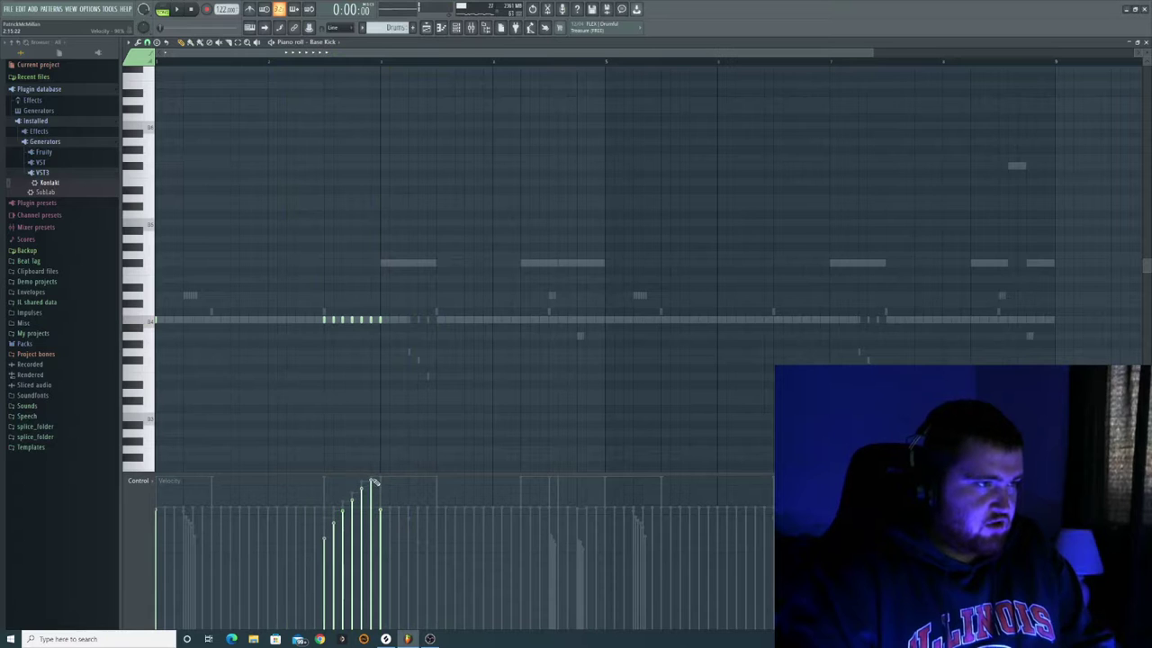
Step: Enable Reverse polarity on the Base Kick sample while the pattern plays and return to its piano roll
key("ctrl+a")
key("F6")
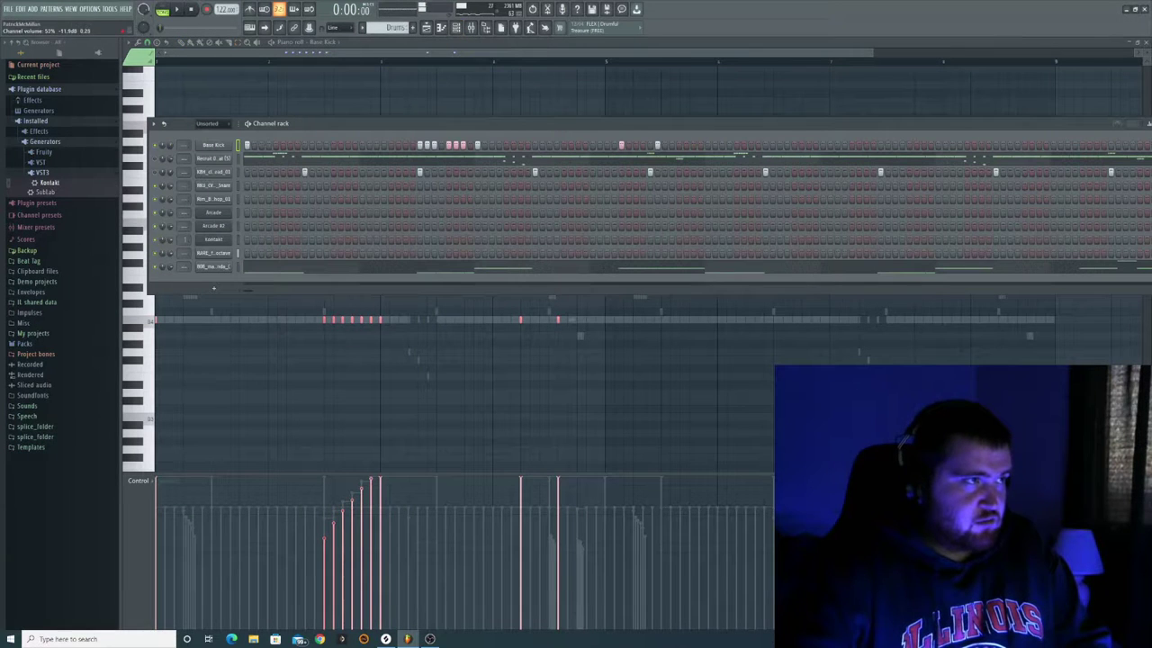
key("space")
left_click(213, 144)
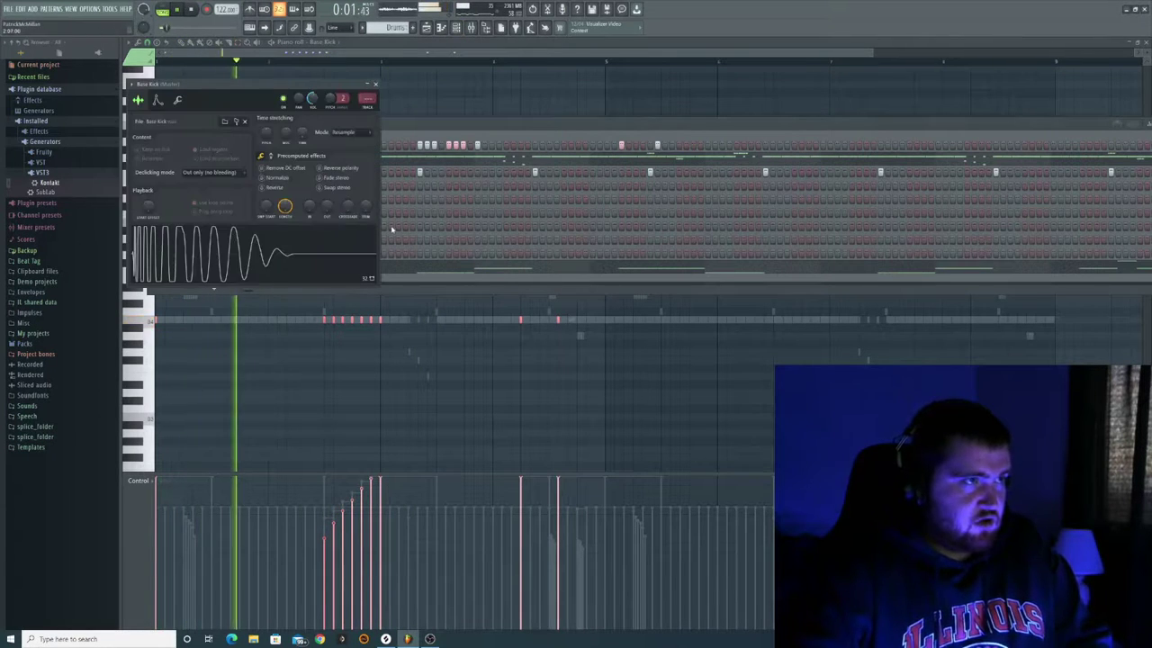
left_click(319, 167)
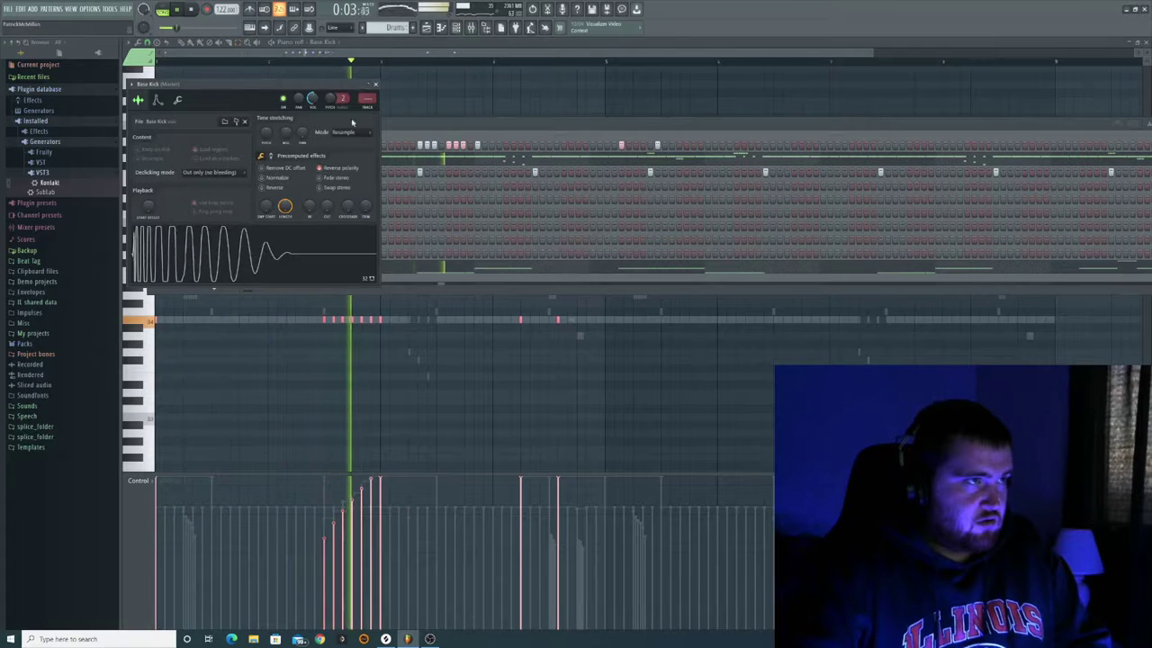
left_click(377, 85)
key("F6")
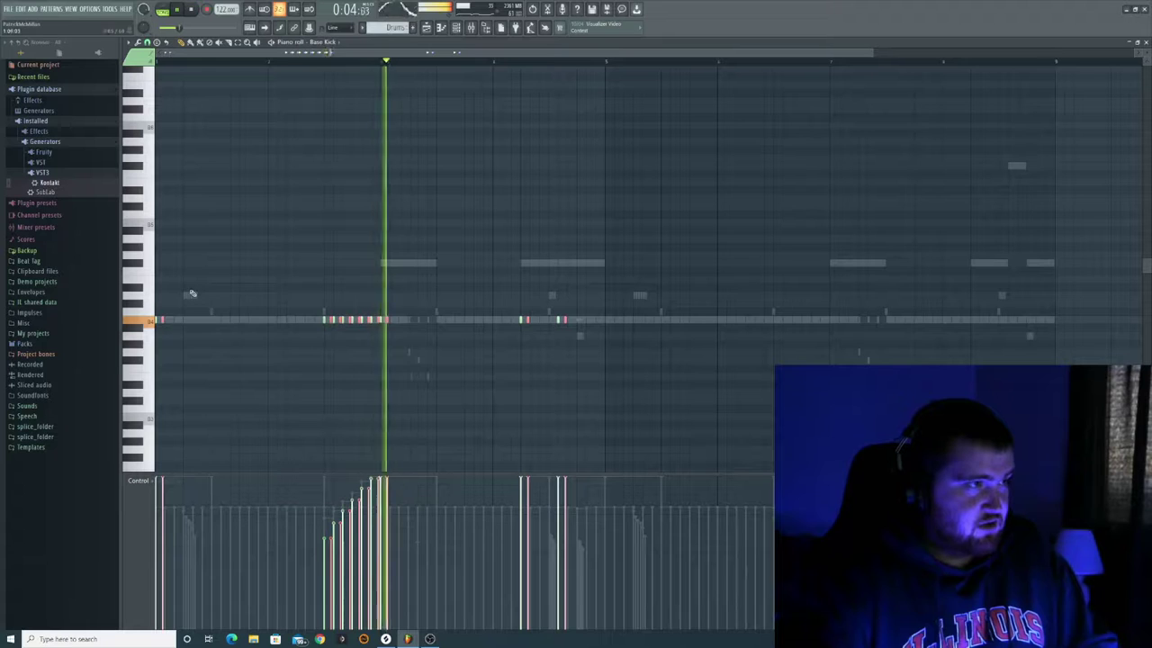
Step: Duplicate the first four bars of kicks into bars 5 to 8, using a 1/4 step snap to align the copy with bar 5
left_click_drag(606, 320, 615, 320)
key("space")
left_click(147, 42)
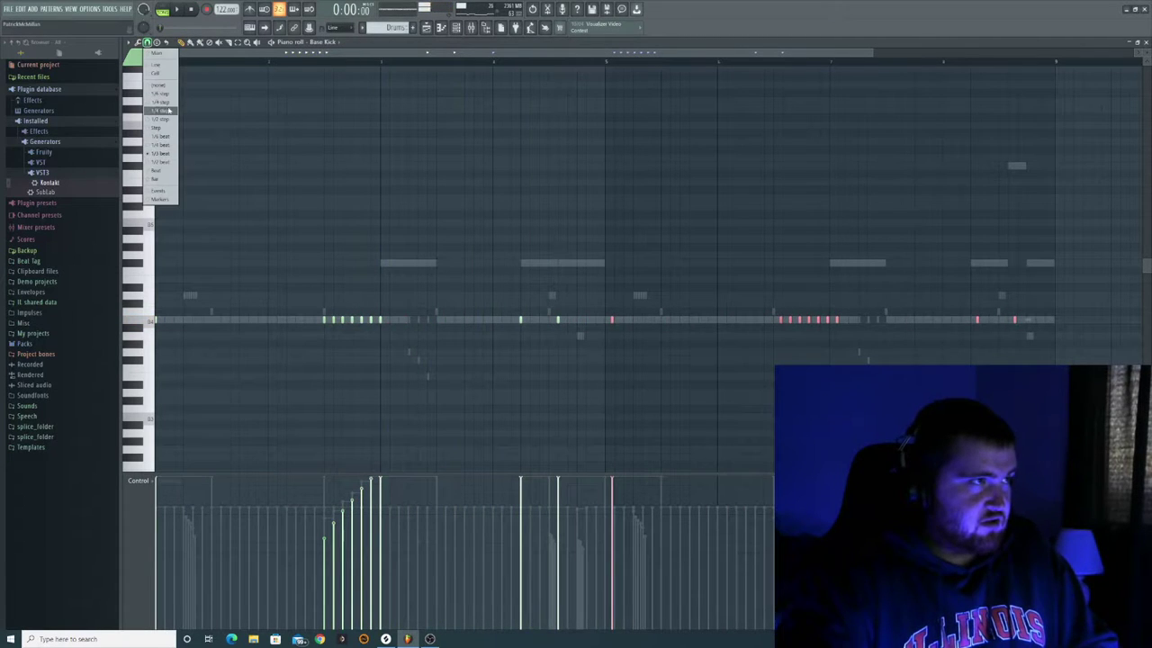
left_click(168, 104)
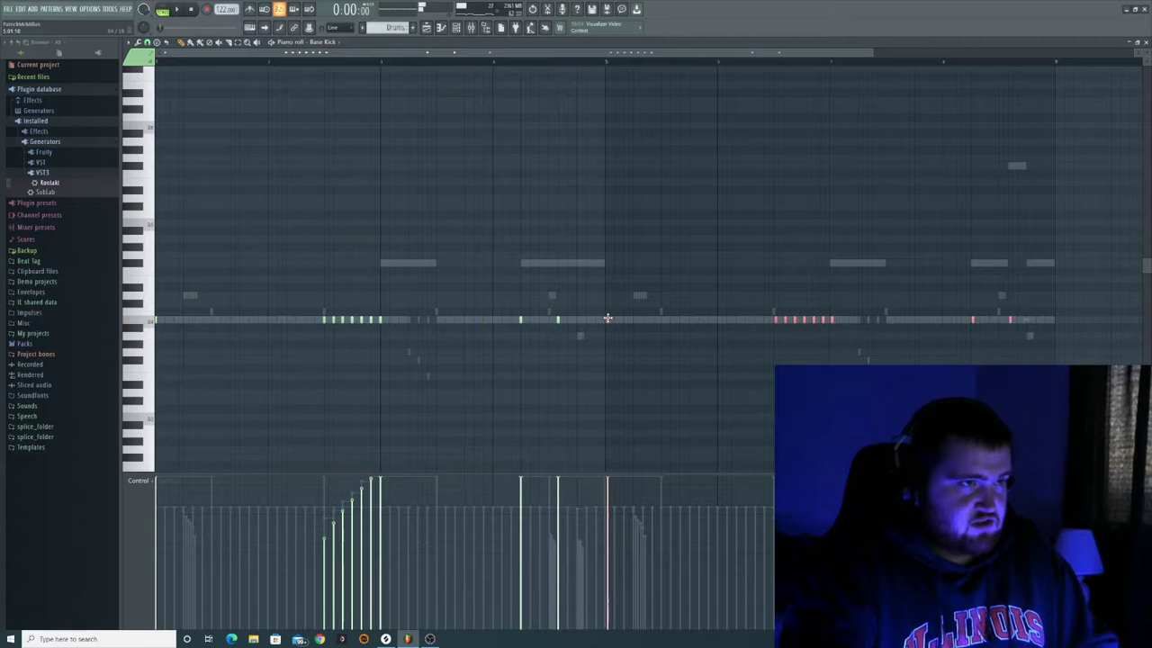
key("space")
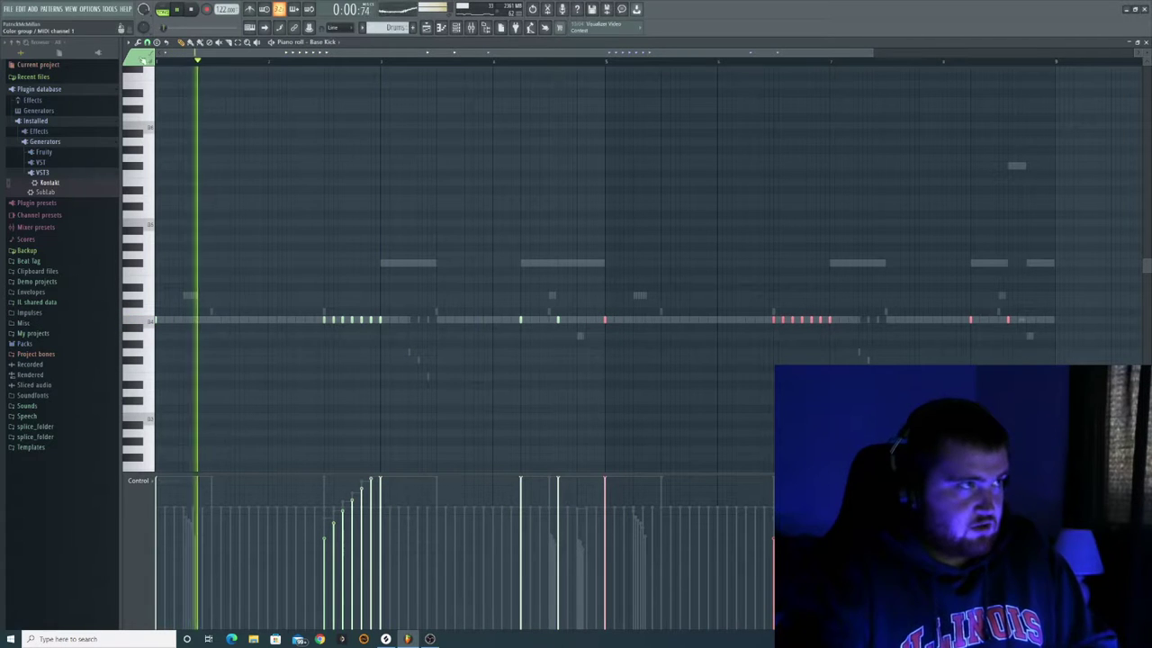
Step: Set the snap back to 1/3 beat and add a kick under the last 808 note in bar 8
left_click(148, 42)
left_click(158, 127)
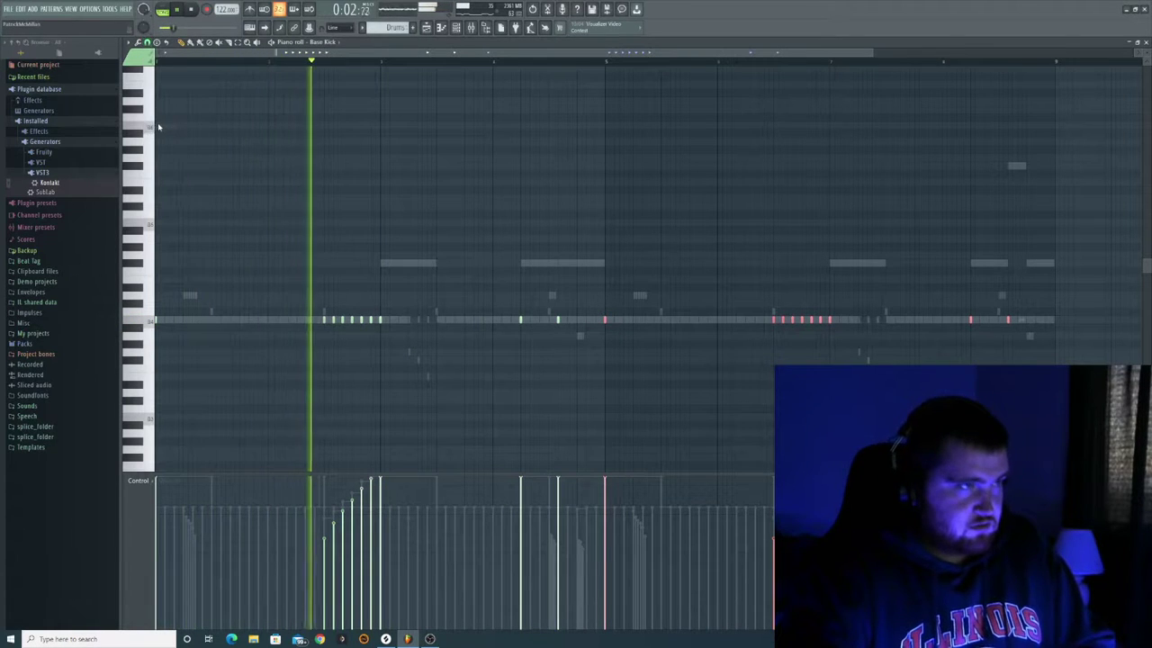
left_click(147, 43)
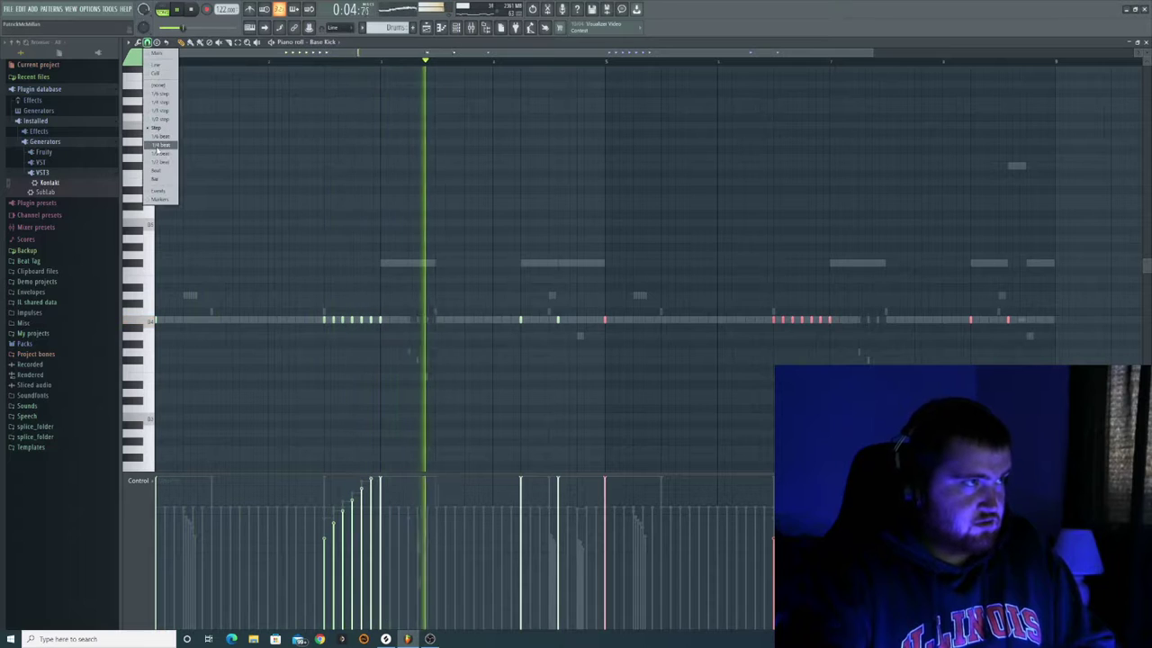
left_click(156, 154)
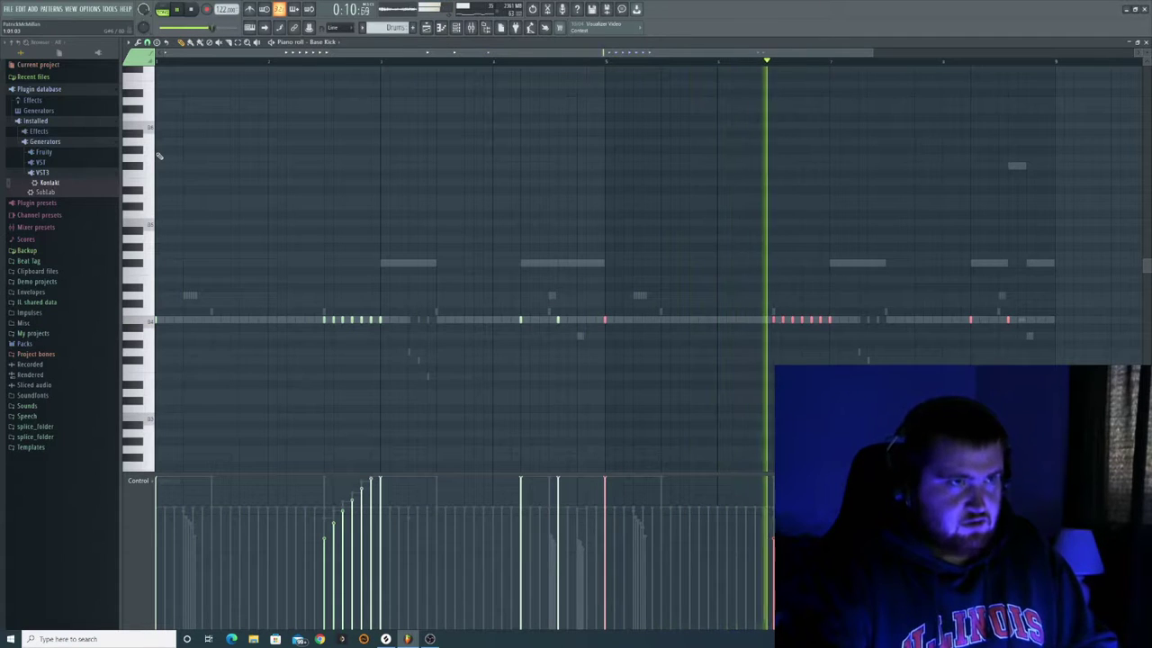
left_click(1029, 322)
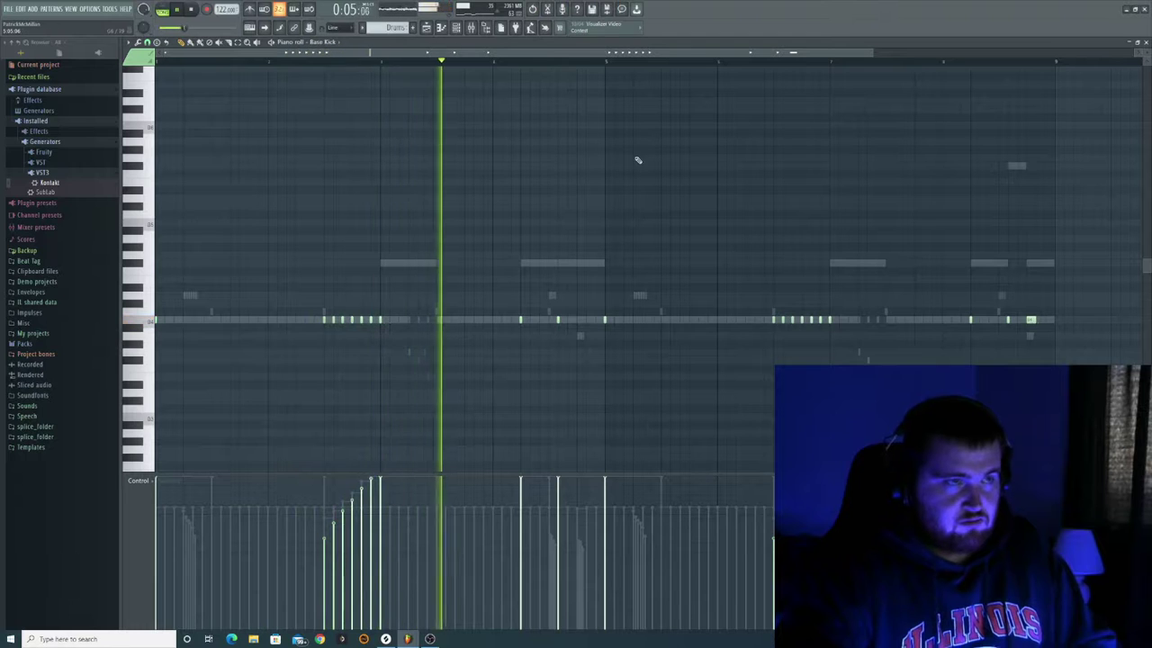
Step: Show the channel rack and collapse the VST3 generators list in the browser
left_click(457, 28)
left_click(457, 28)
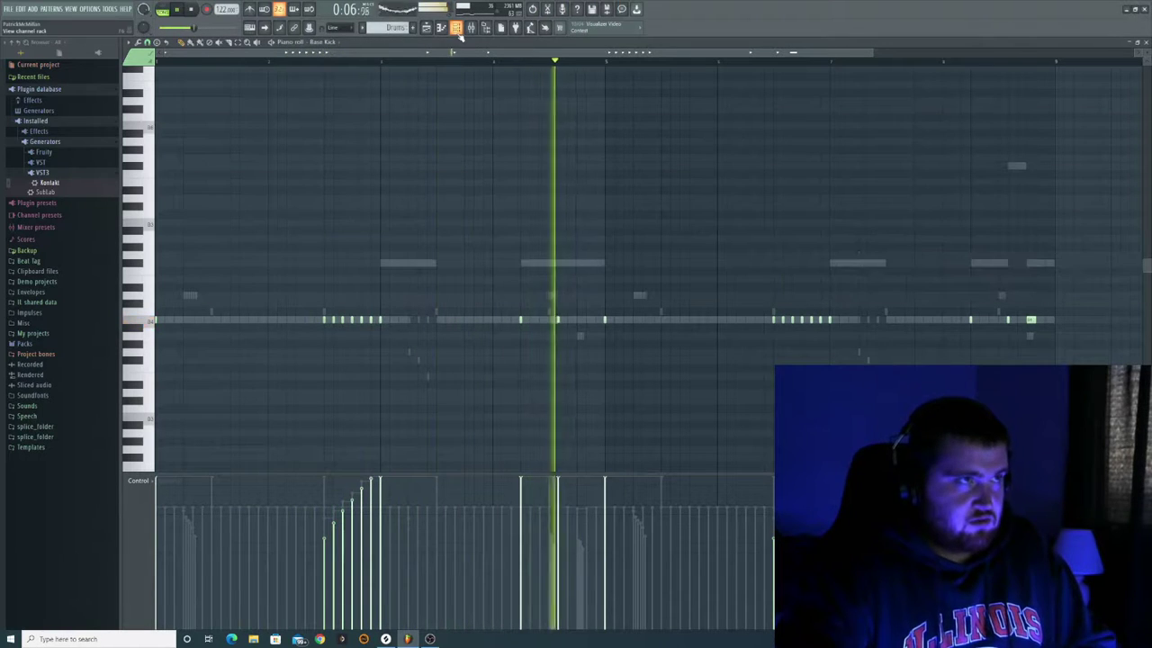
left_click(457, 28)
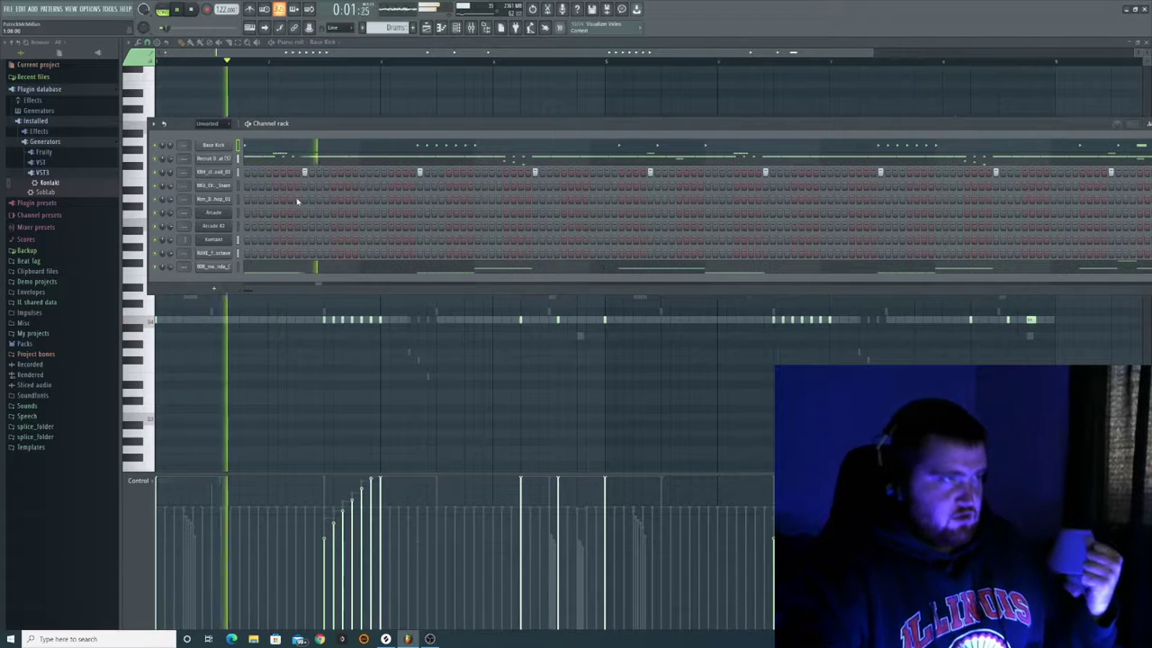
left_click(53, 172)
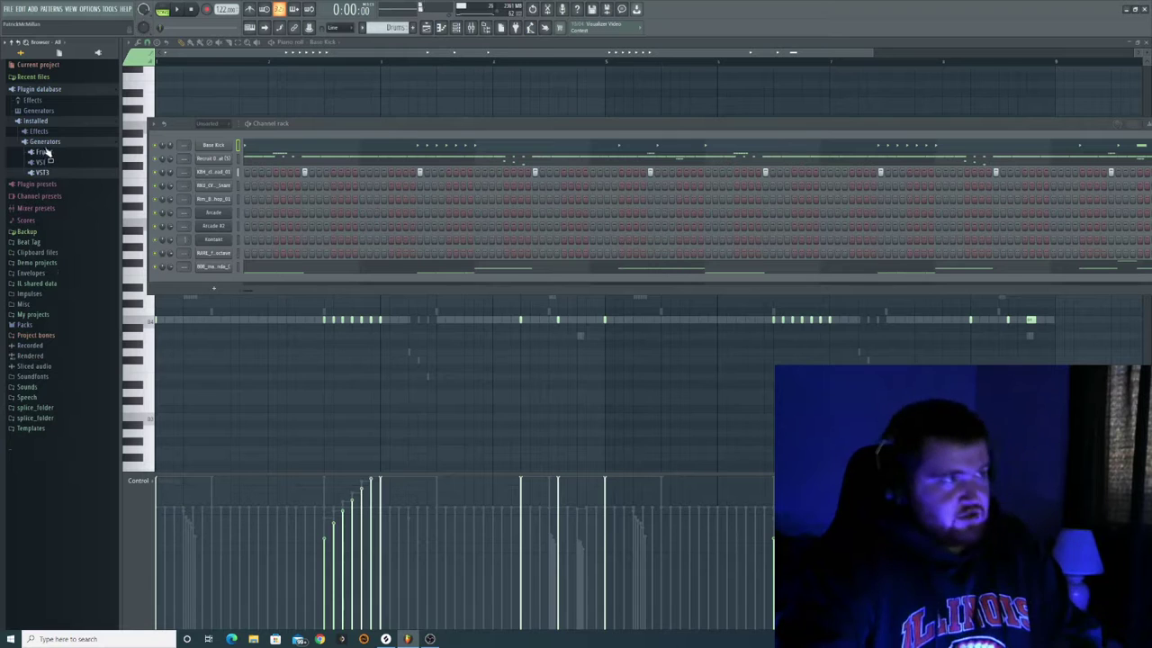
left_click(42, 173)
left_click(42, 173)
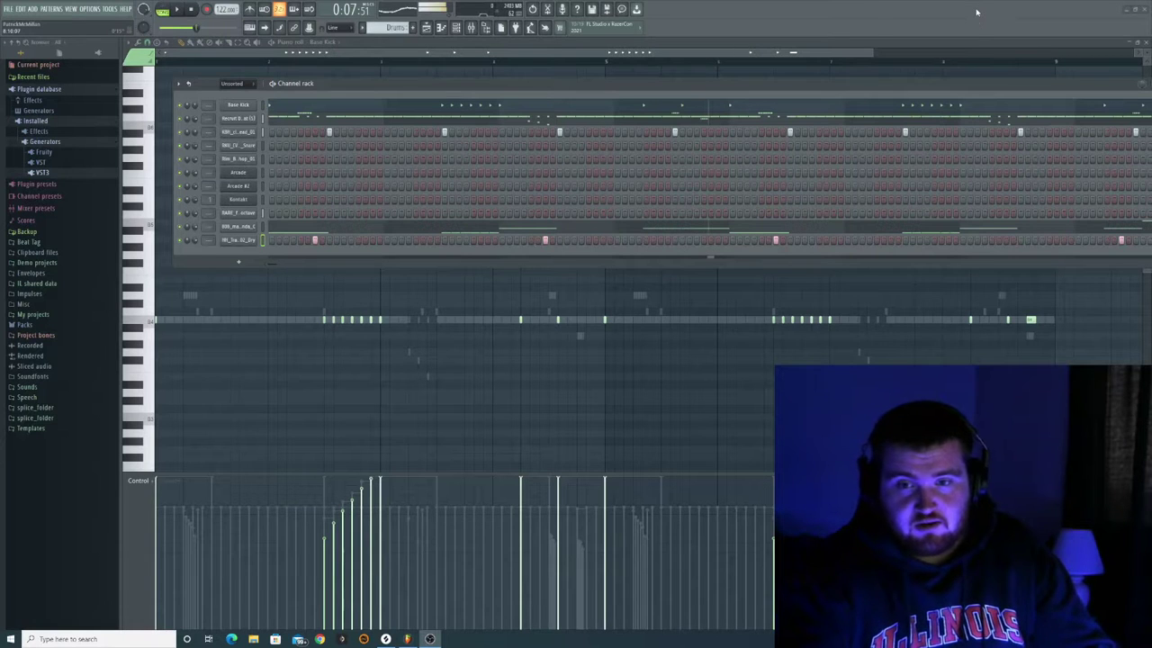
Step: Try a snare hit in place of the Traffic_02_Dry hit in bar 1 while the pattern plays
key("space")
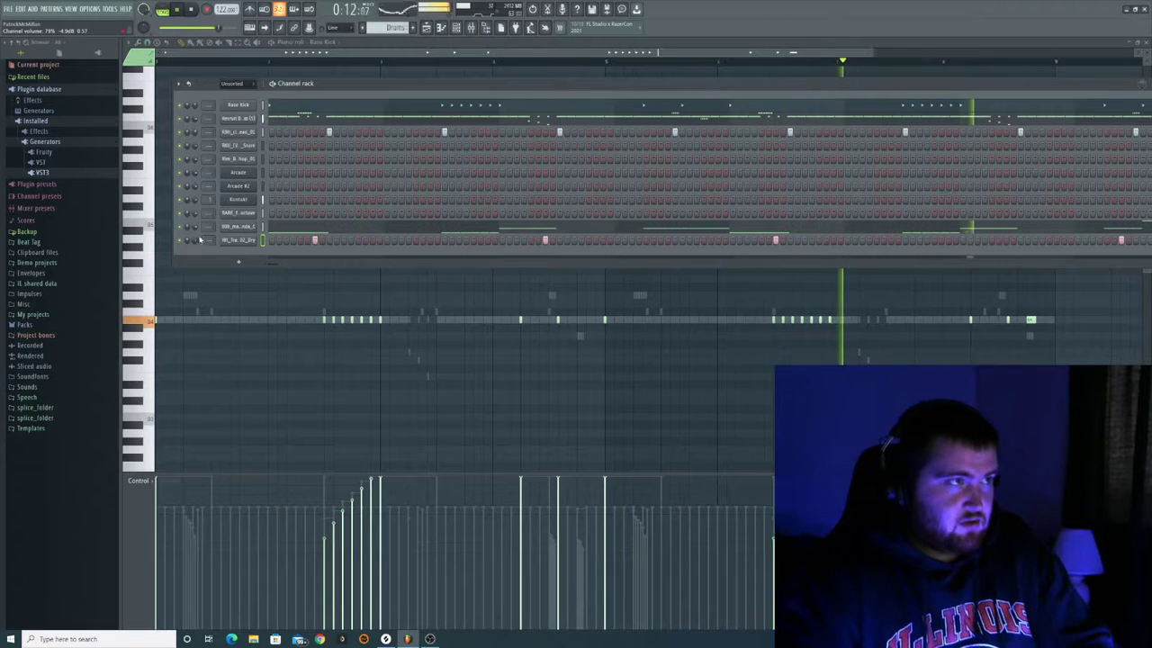
left_click(314, 145)
key("space")
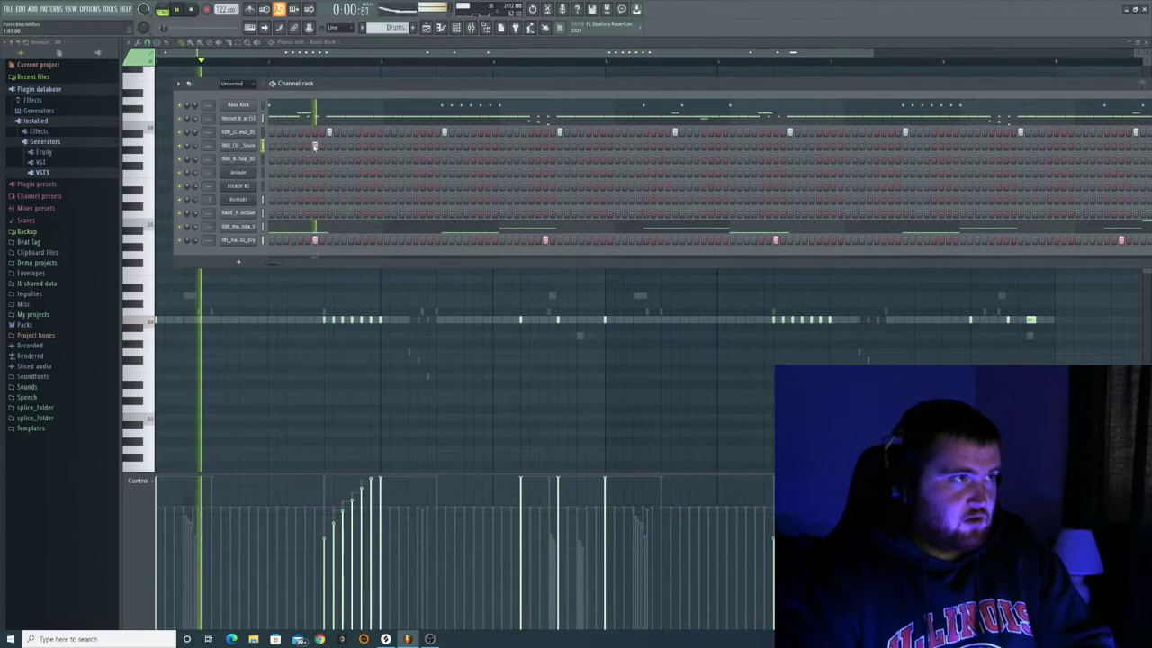
key("space")
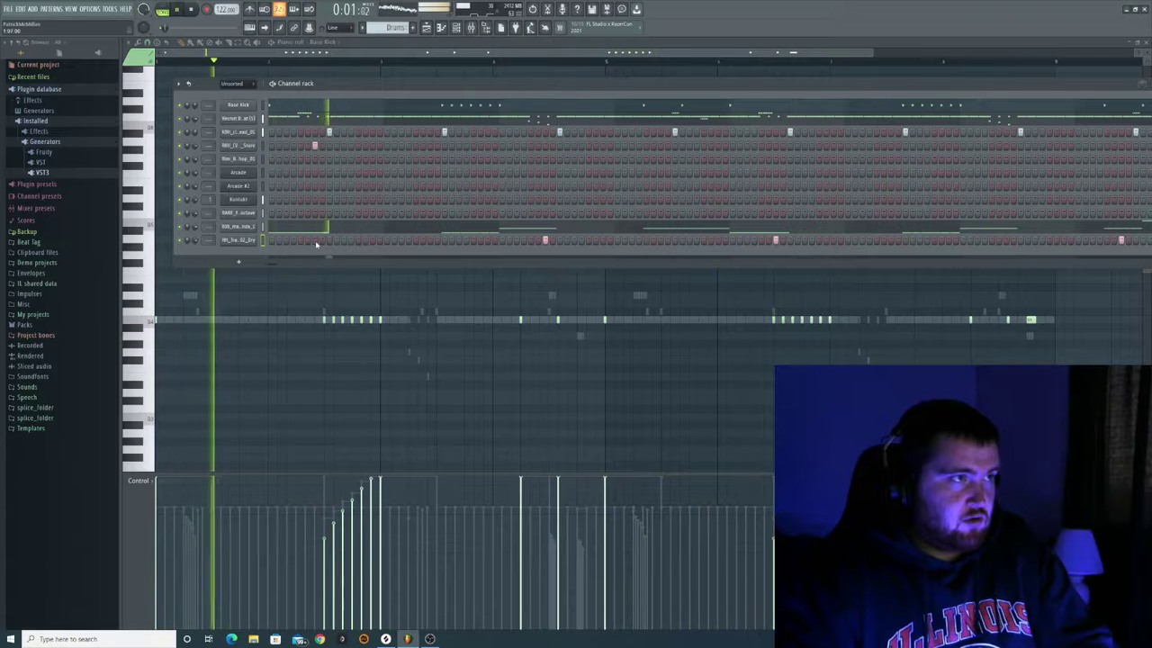
key("space")
key("space")
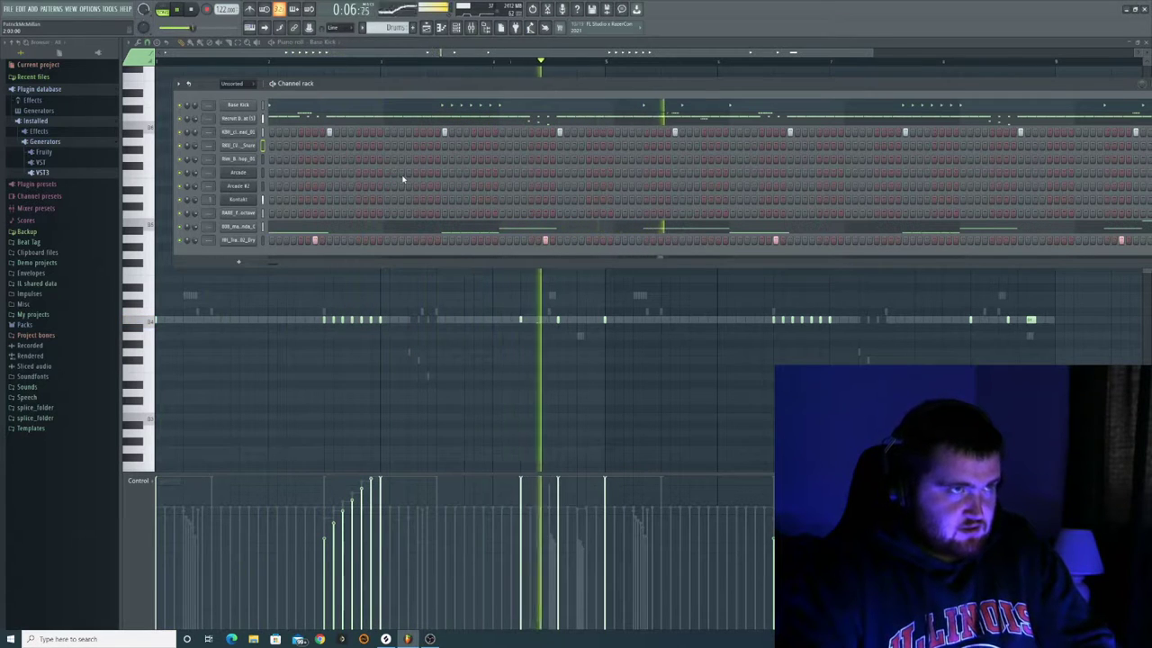
Step: Open the Arcade instrument, search its kits for "spectral" and load the Spectral kit
left_click(245, 172)
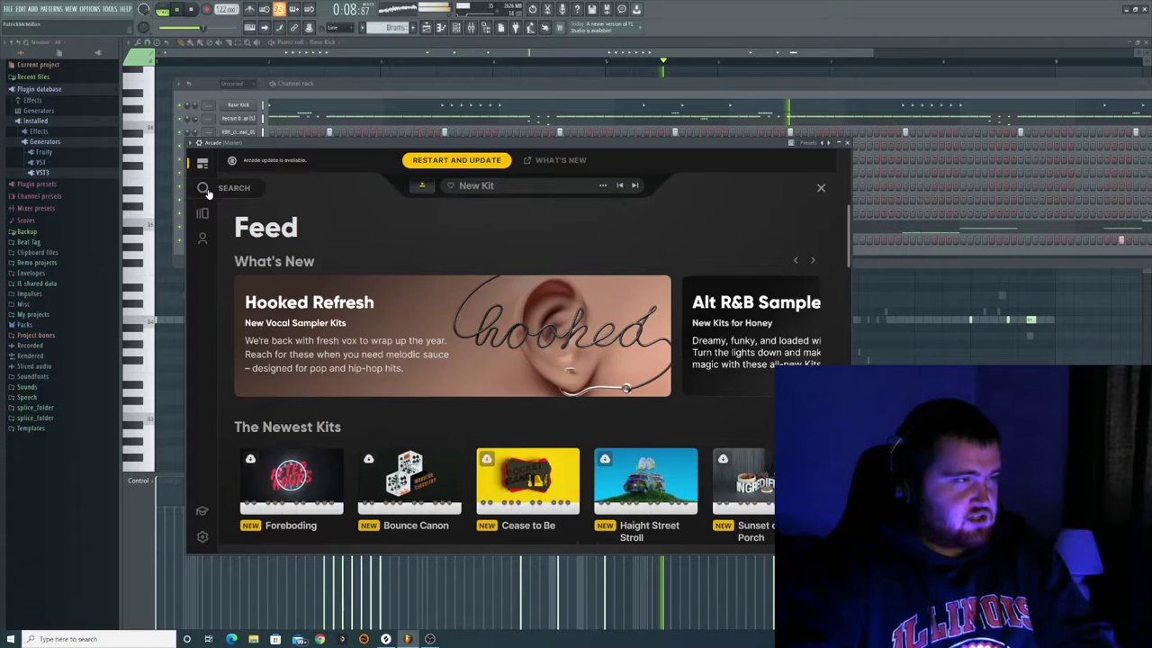
left_click(209, 190)
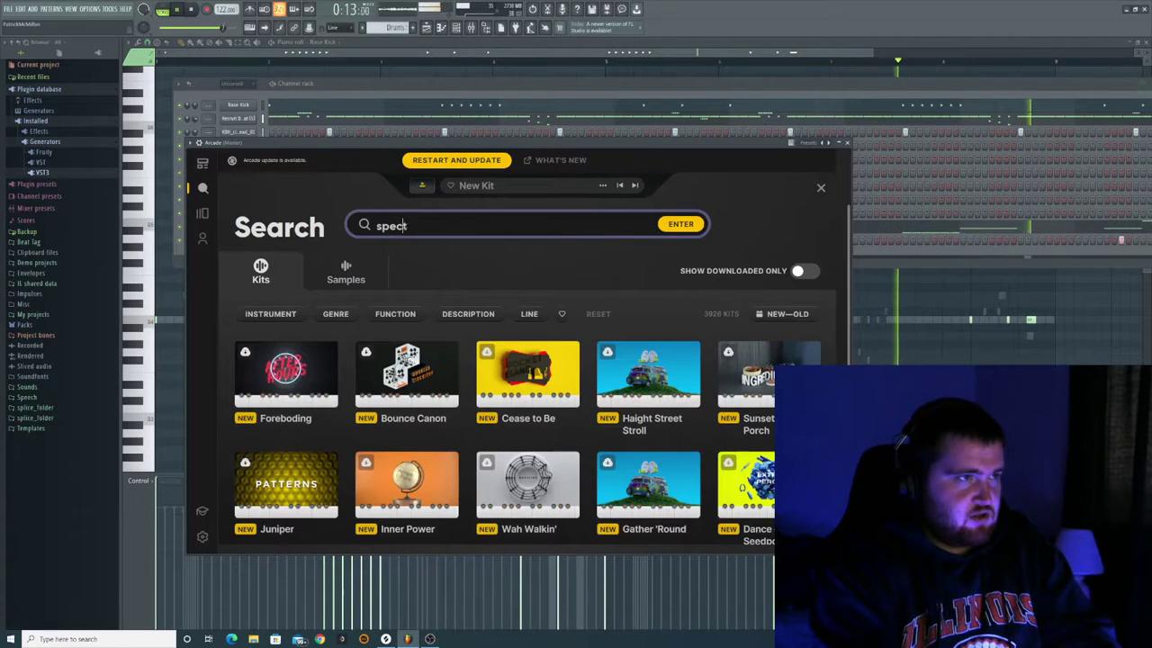
type("spectral")
key("Return")
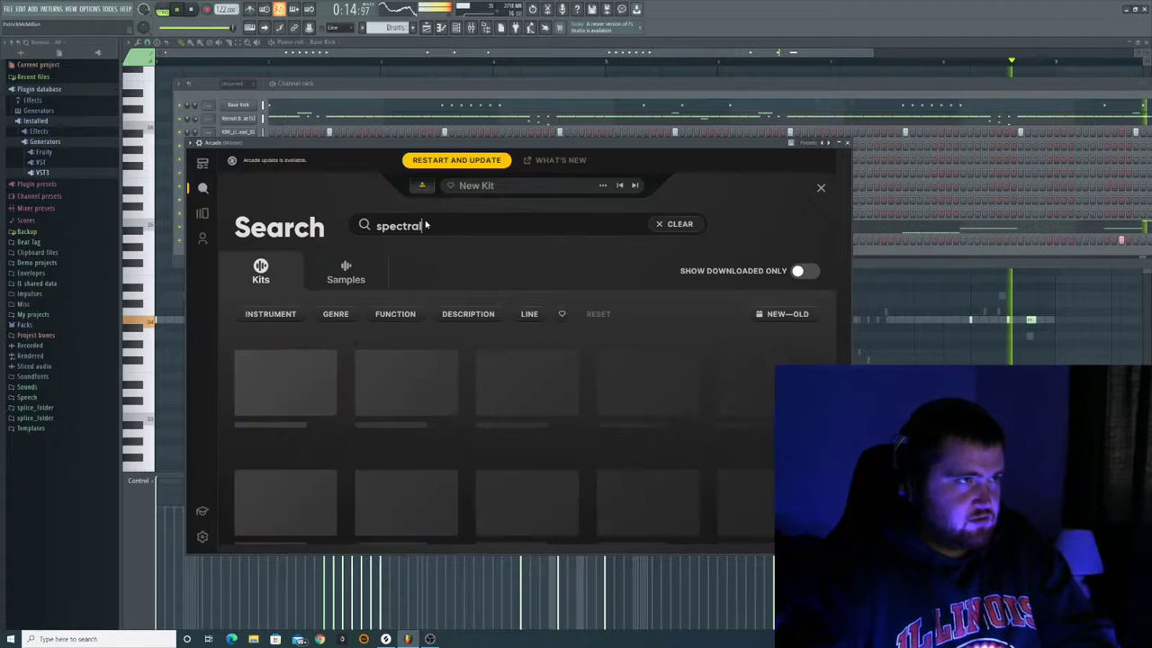
left_click(283, 375)
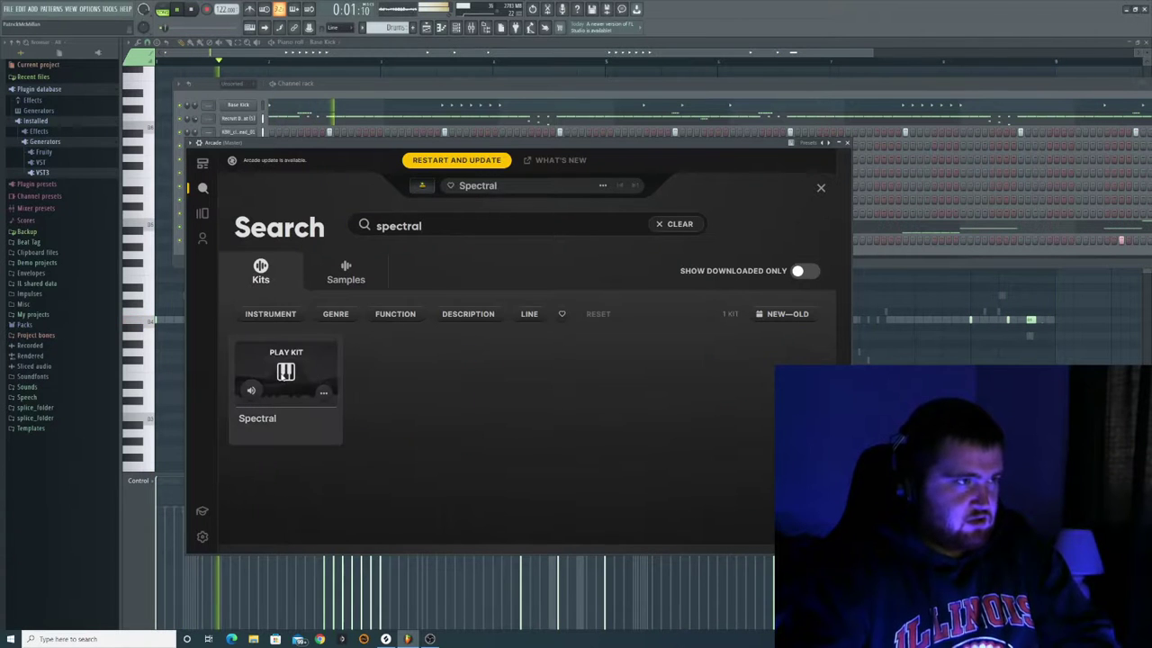
Step: Set the Spectral kit's key to B min, audition one of its loops and close Arcade
left_click(796, 163)
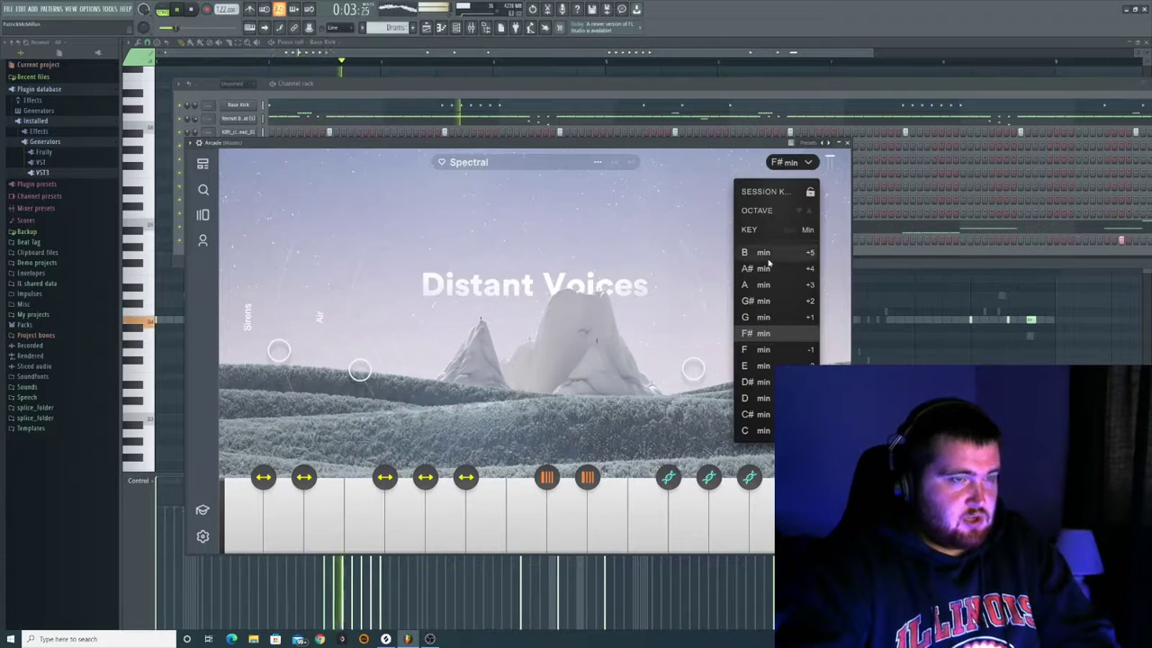
left_click(578, 522)
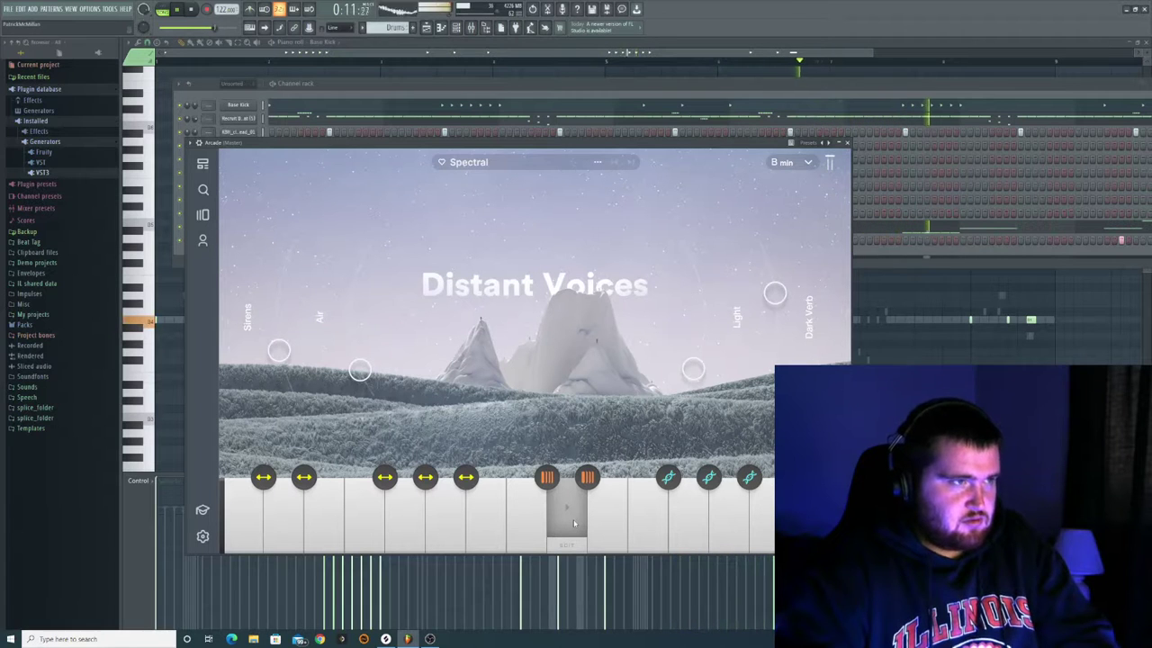
left_click(847, 143)
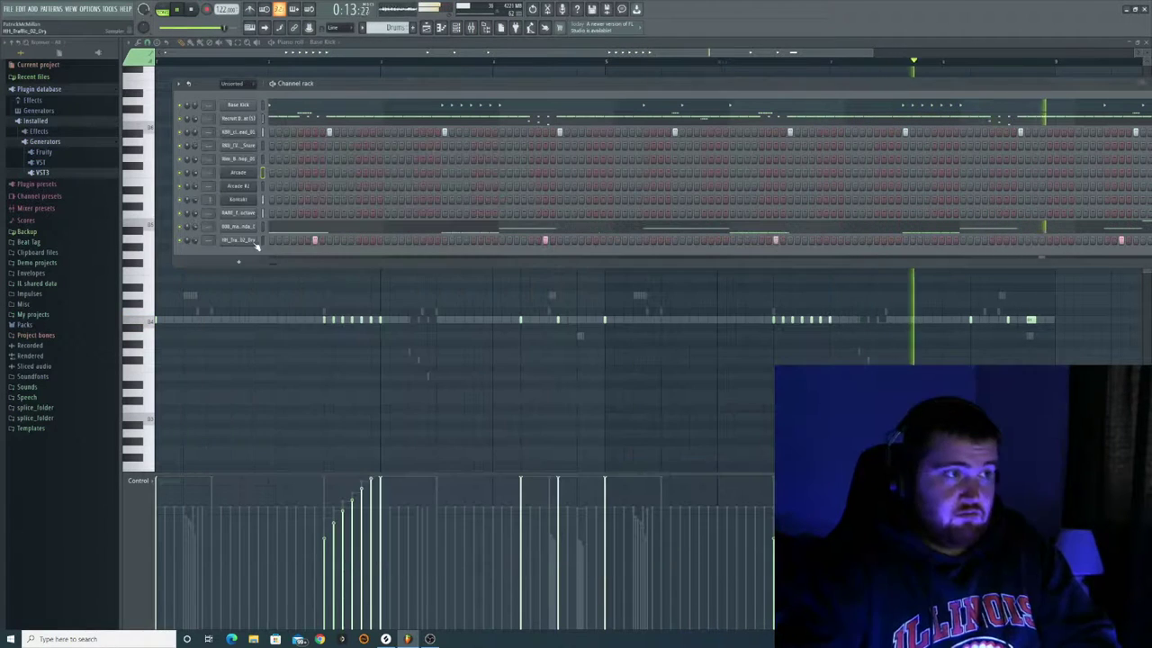
Step: Open the Arcade channel's piano roll and draw one sustained note across bars 1 and 2 with the pattern playing
right_click(238, 177)
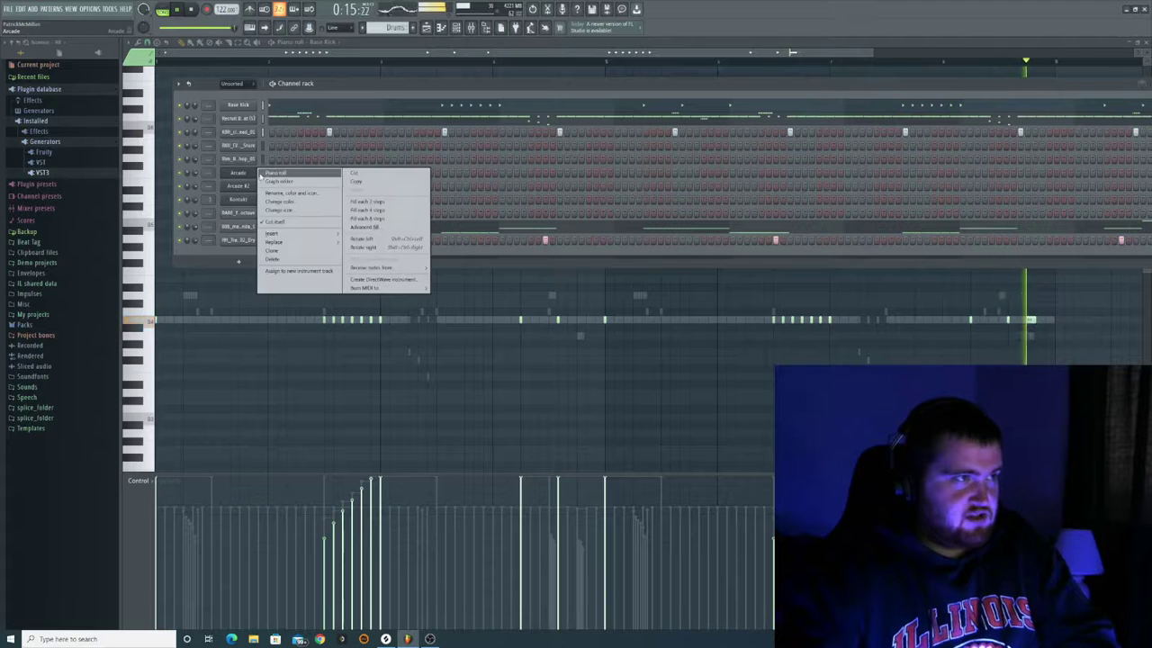
left_click(274, 174)
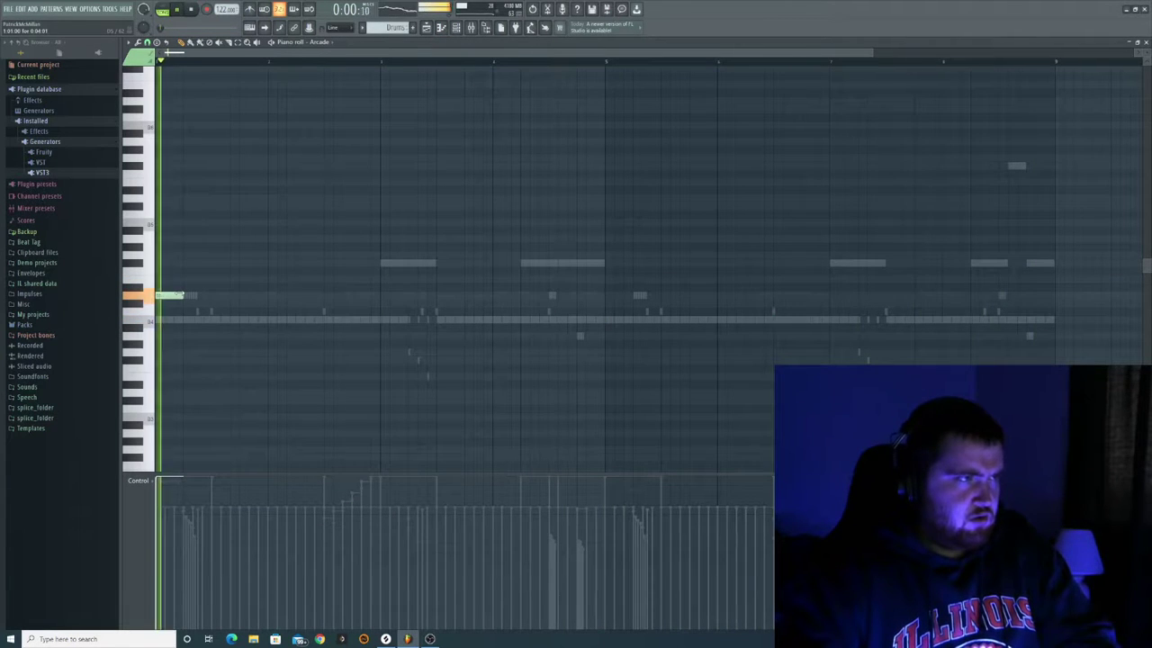
key("space")
key("space")
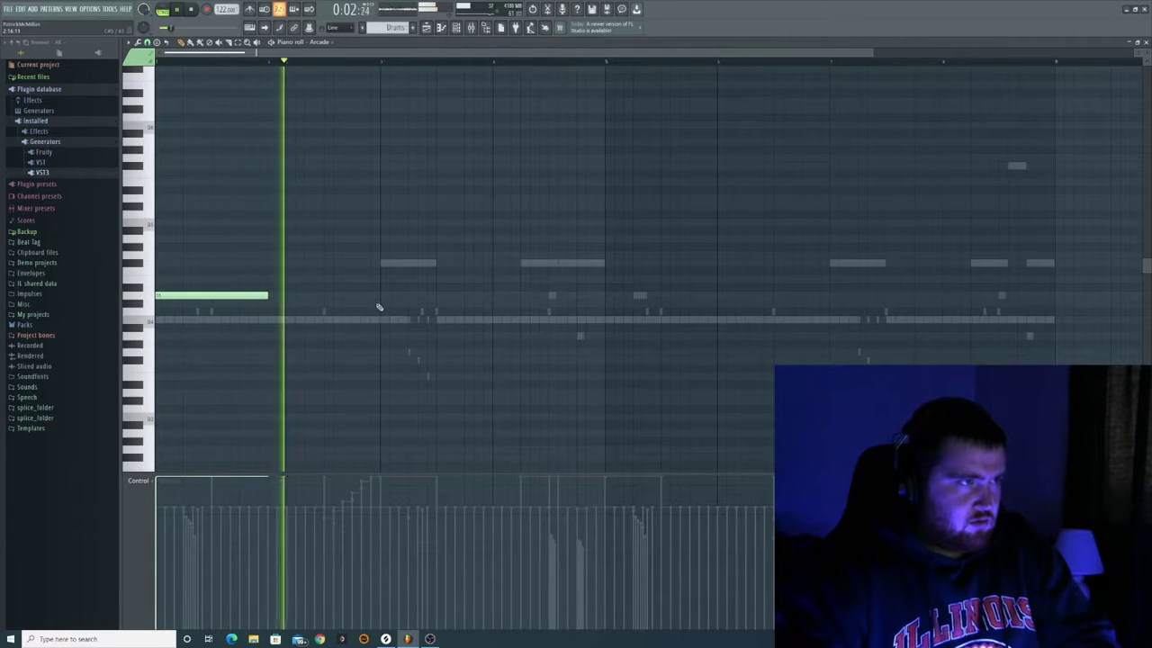
left_click_drag(268, 296, 287, 296)
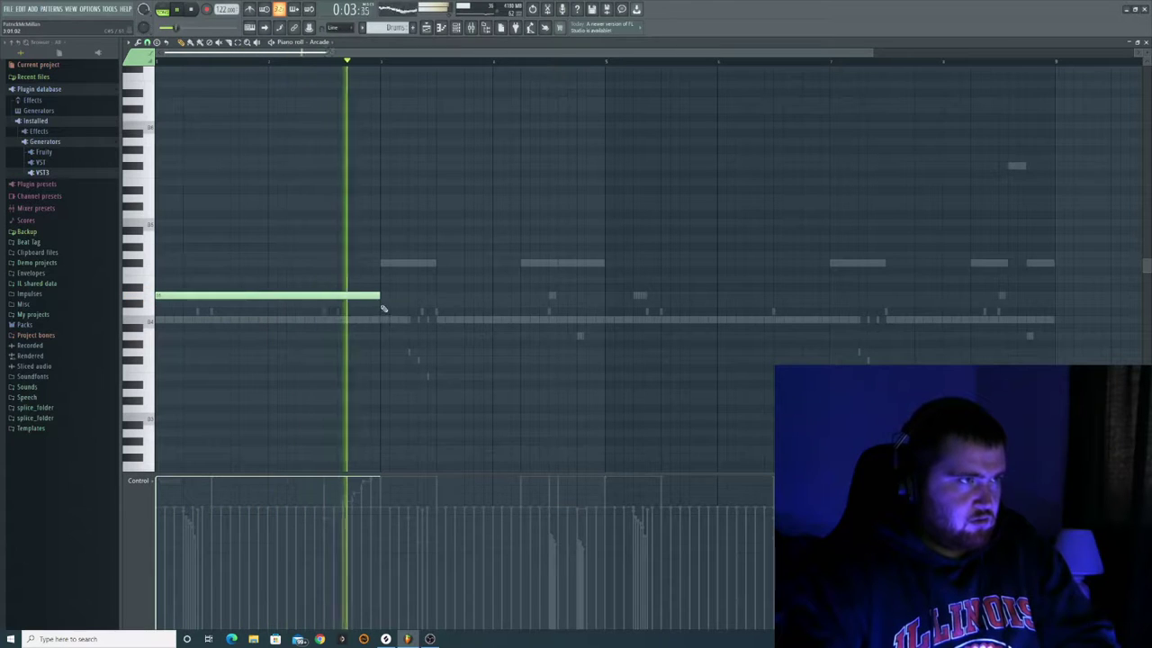
Step: Add a second two-bar Arcade note at bar 3, two semitones above the first, and play the pattern
left_click(386, 307)
key("space")
left_click_drag(436, 306, 437, 277)
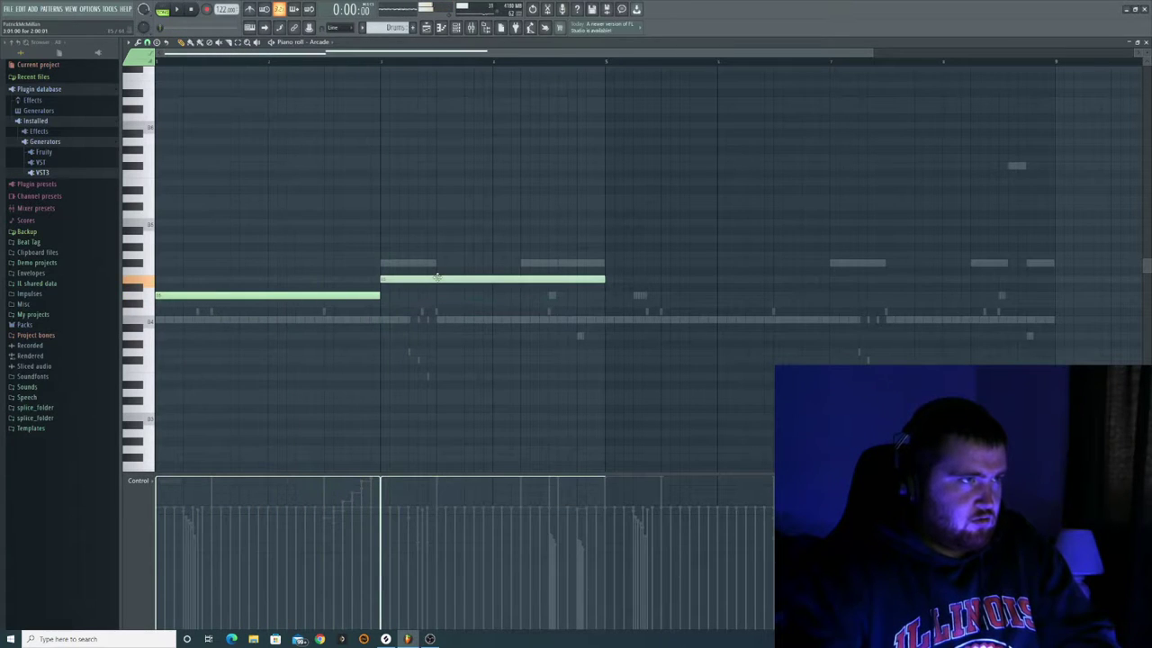
key("space")
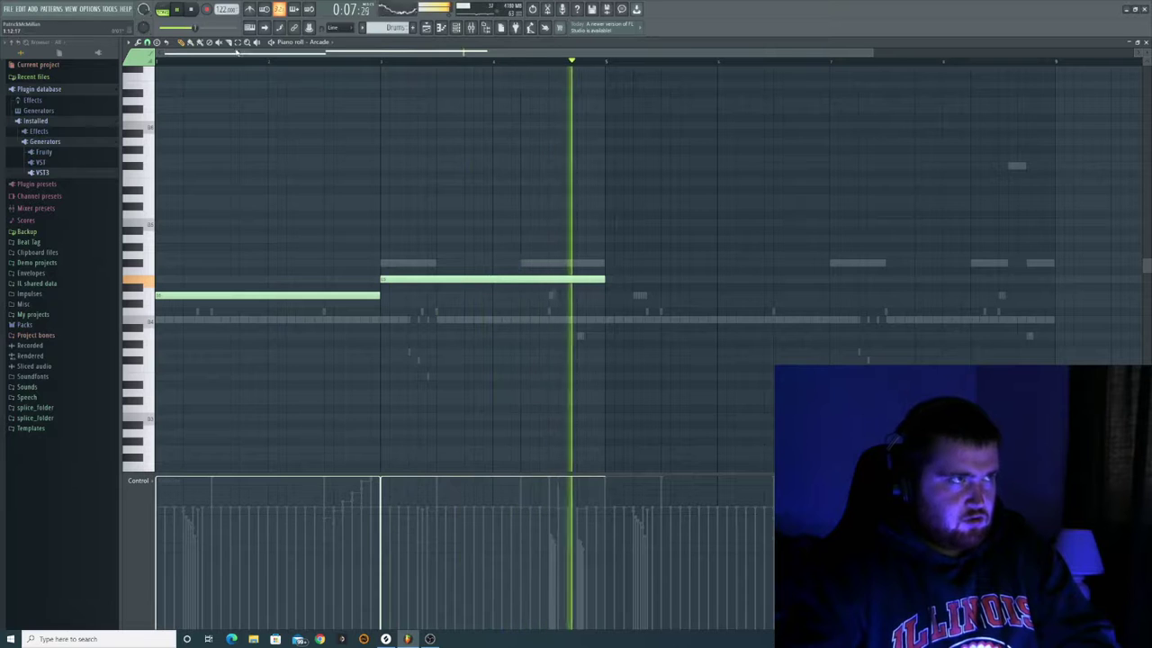
Step: Raise the Arcade note in bars 3–4 by three semitones and play the pattern again
left_click_drag(635, 206, 191, 360)
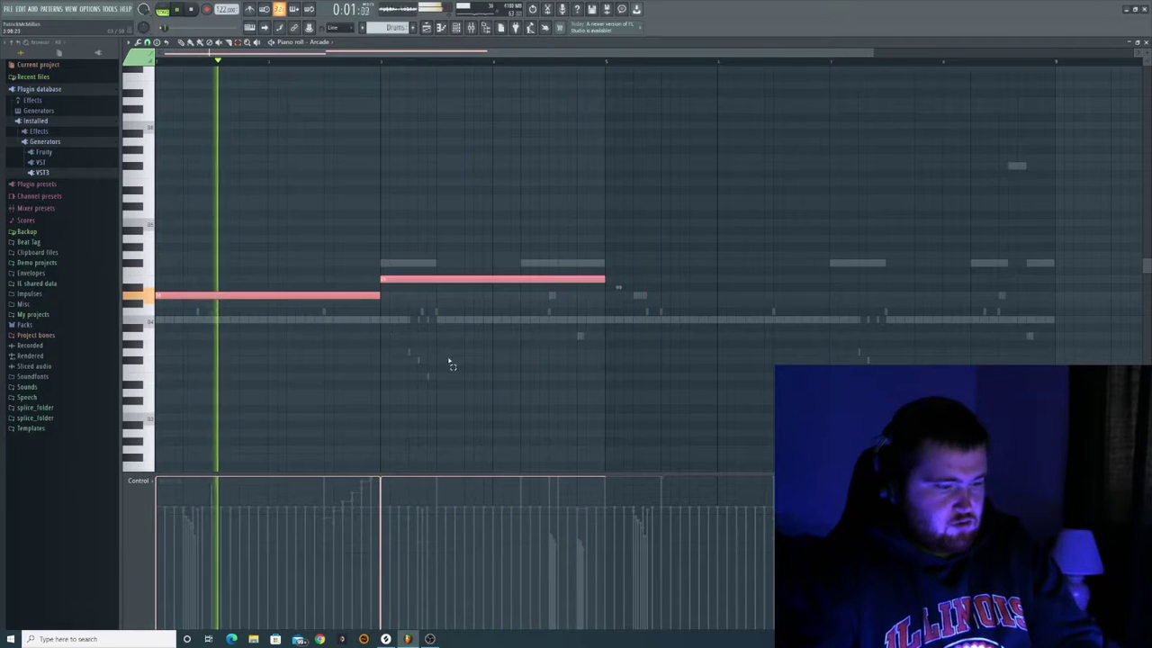
key("space")
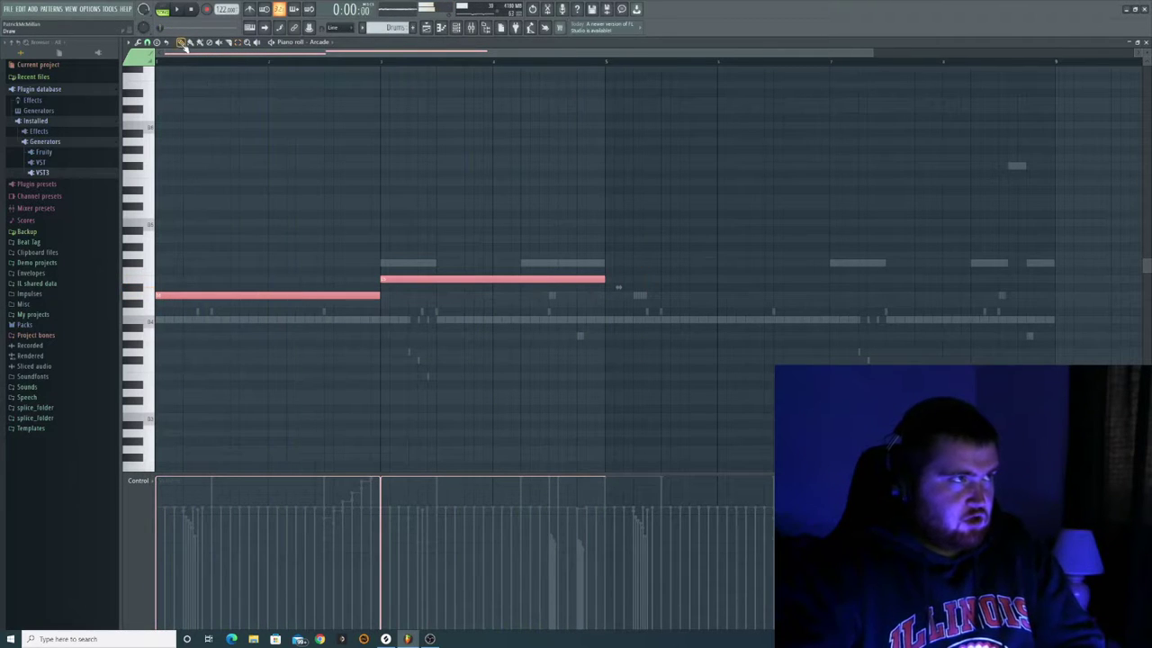
left_click_drag(405, 279, 426, 253)
key("space")
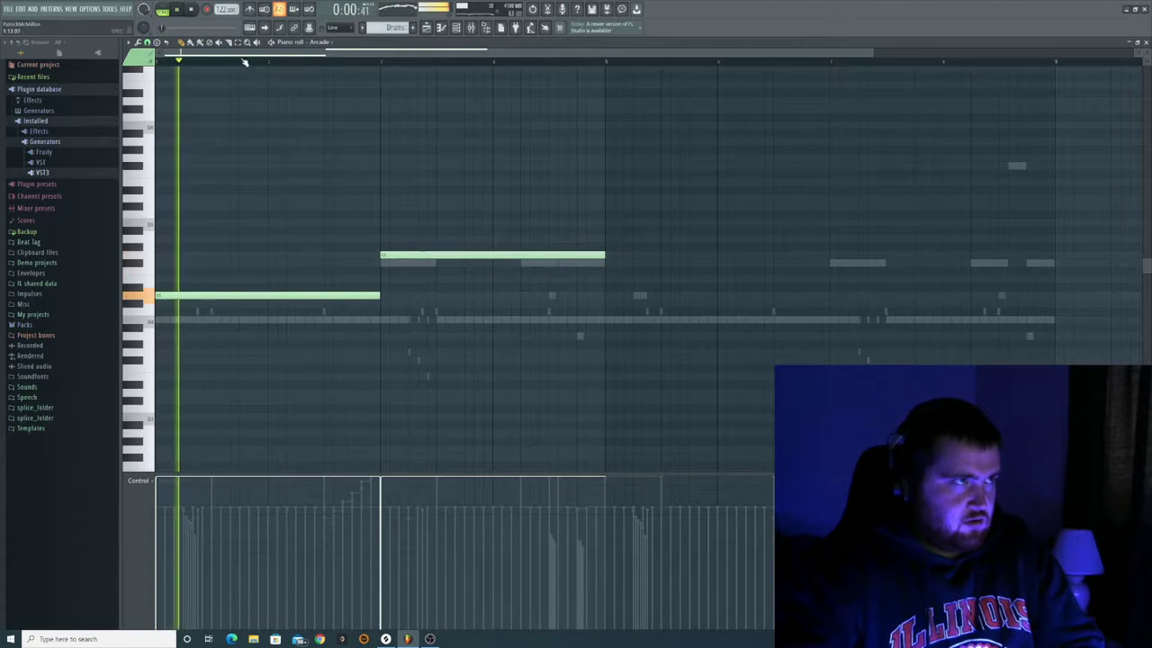
Step: Duplicate both Arcade notes and, with snap set to 1/2 step, align the copies to start at bar 5, then play
left_click_drag(653, 171, 67, 370)
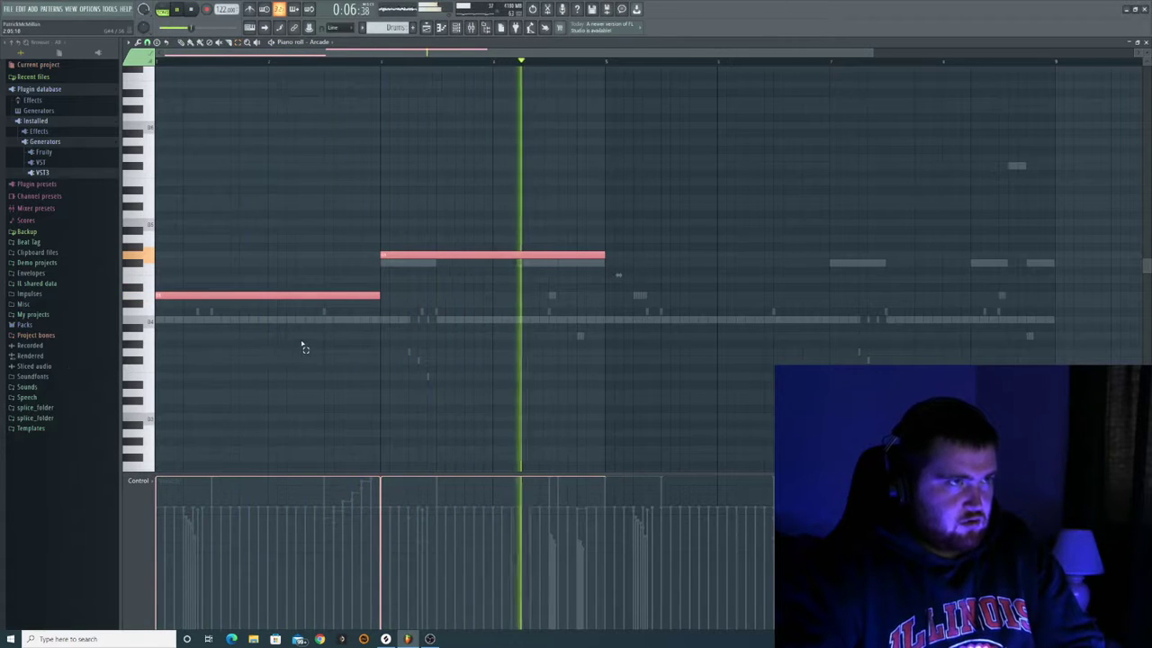
key("space")
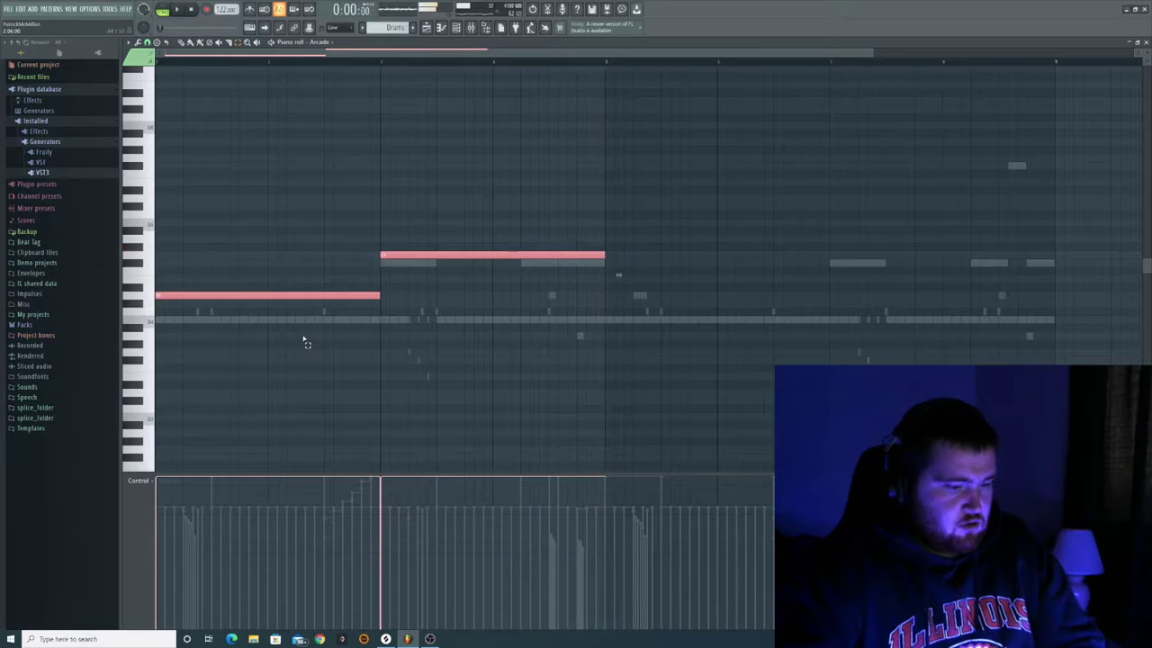
key("ctrl+b")
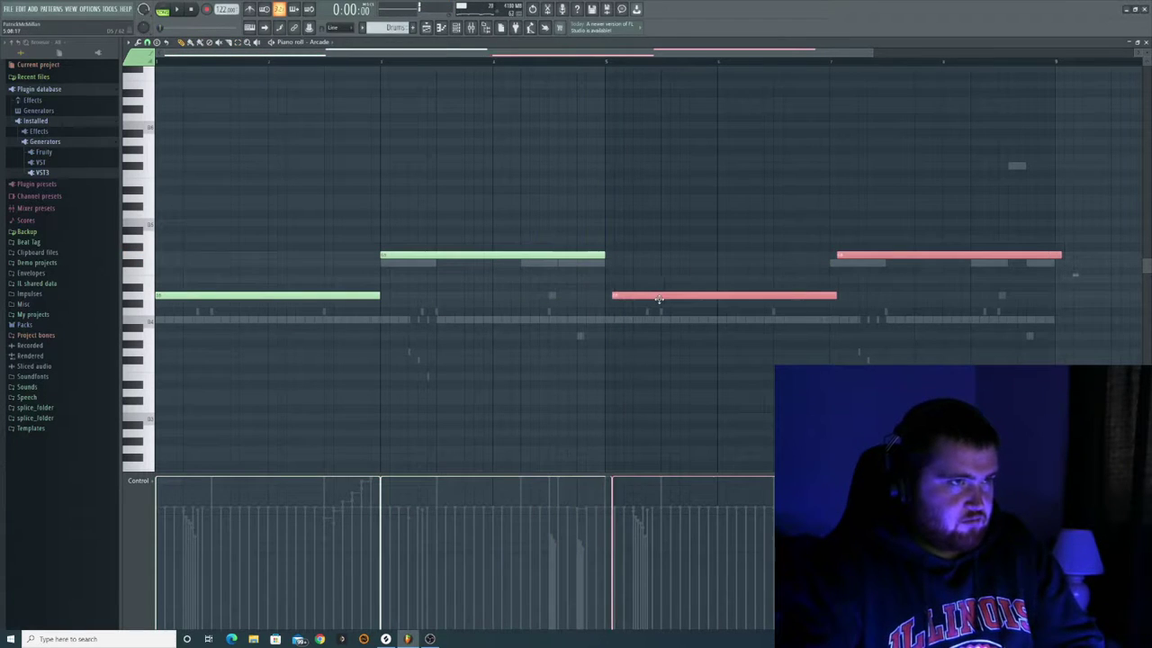
left_click(148, 43)
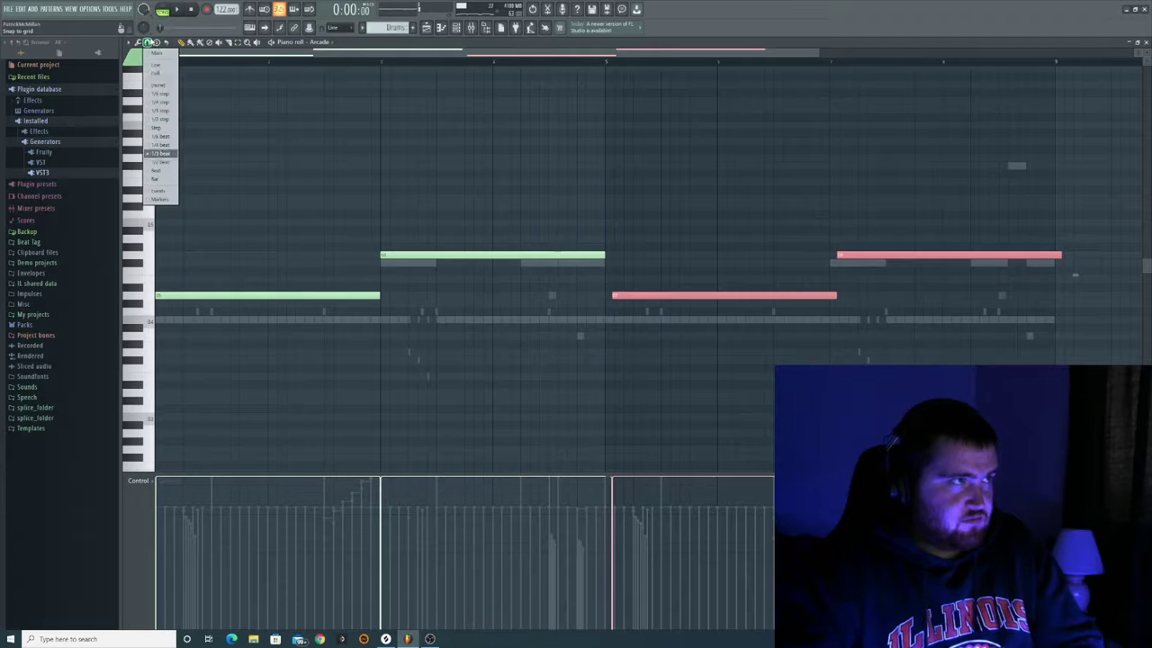
left_click(162, 120)
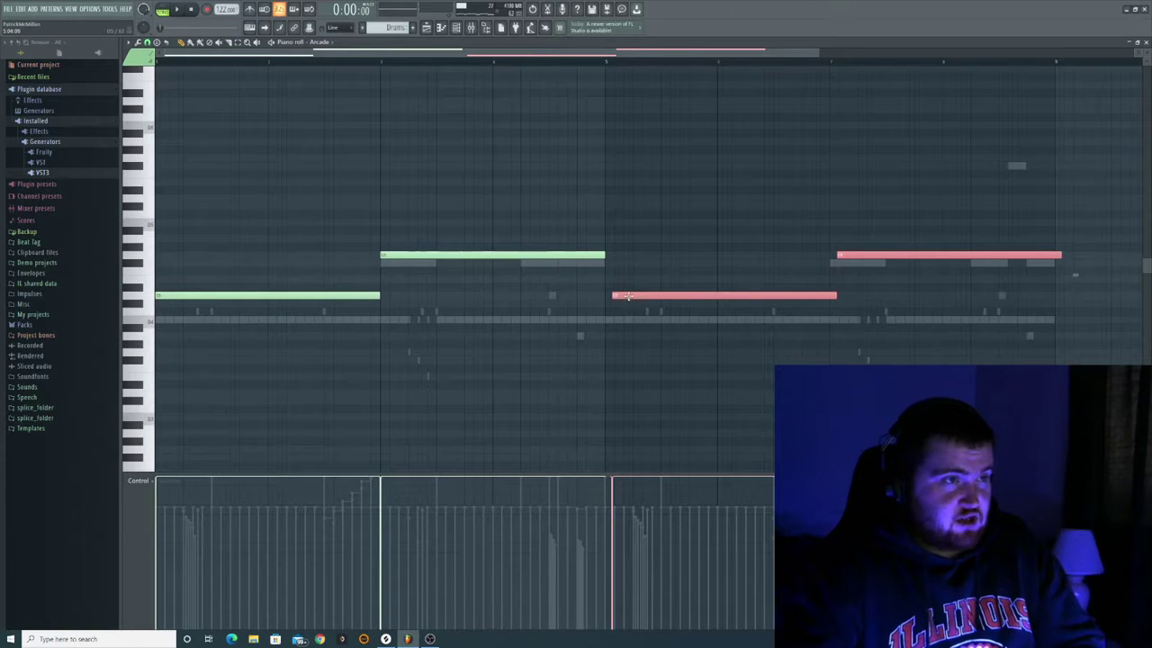
key("space")
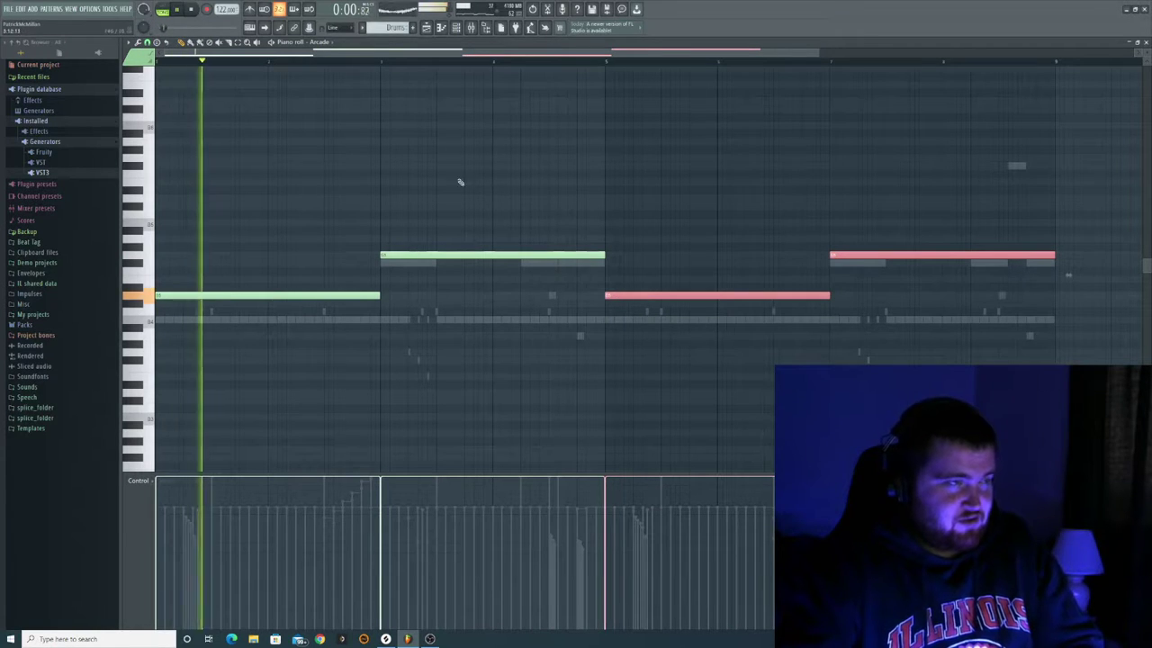
Step: Review the Arcade part against the other channels in the channel rack during playback, then stop
left_click(459, 30)
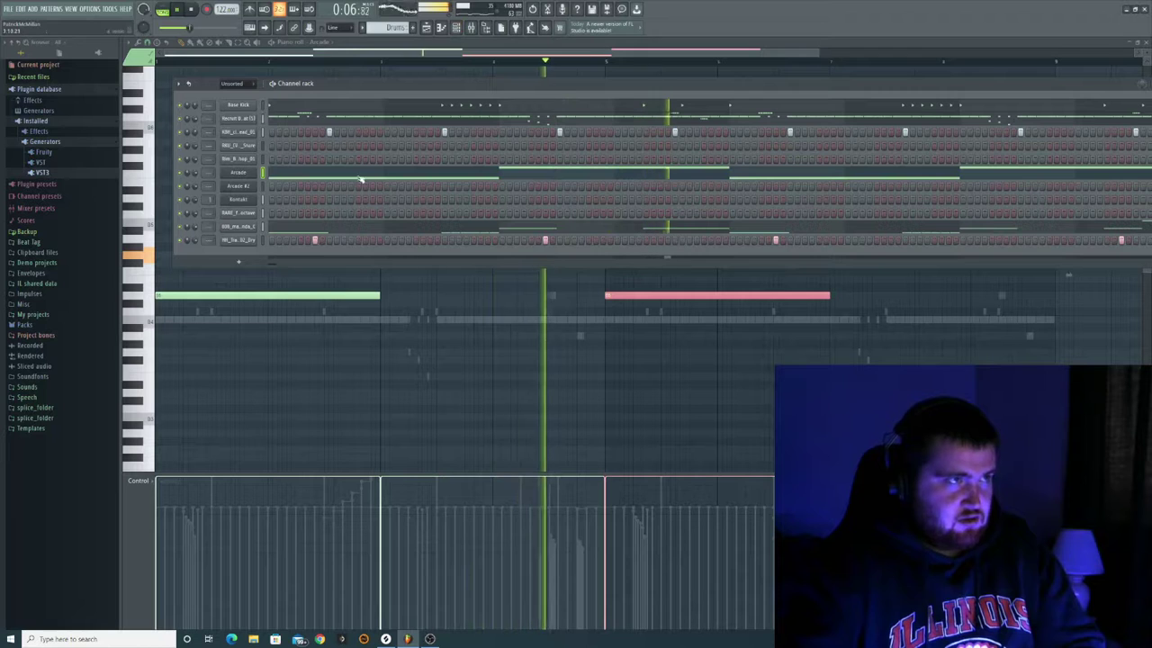
left_click(212, 56)
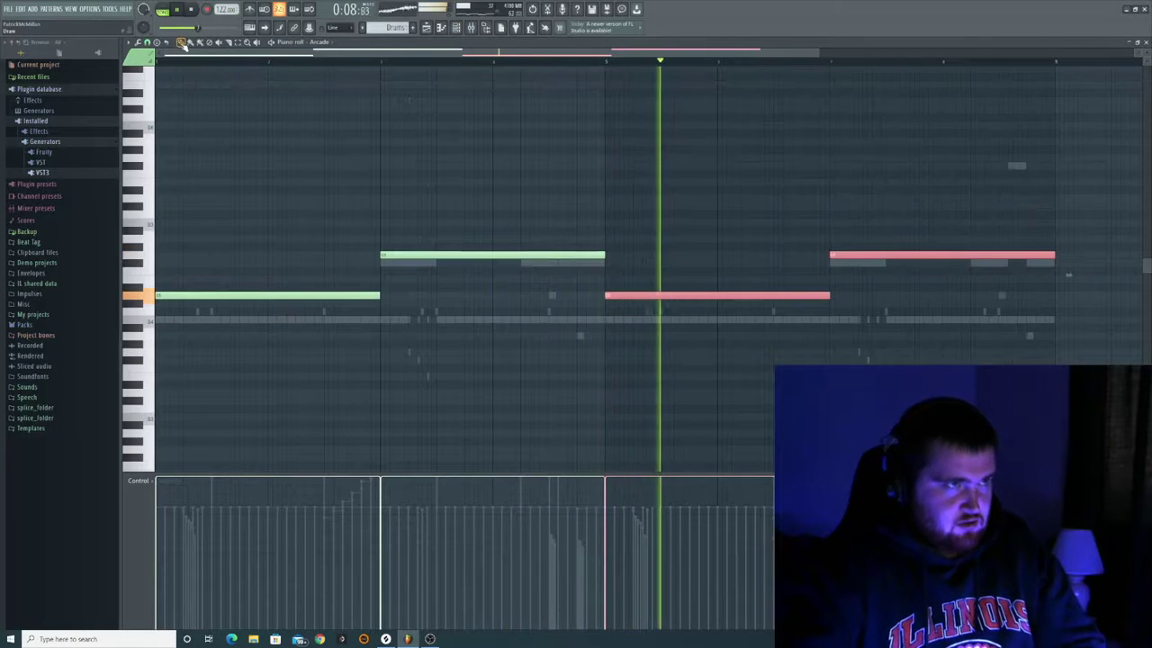
key("space")
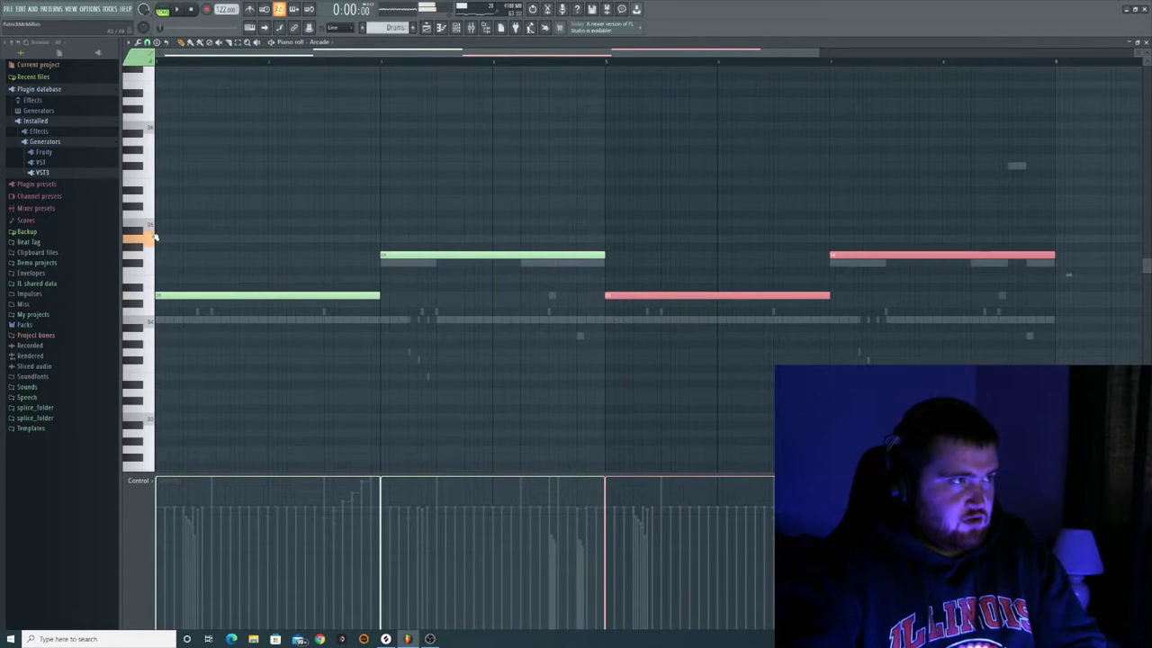
Step: Raise the bar 3 Arcade note two semitones and move it to start at beat 3 of bar 1 during playback
left_click_drag(389, 255, 409, 240)
key("space")
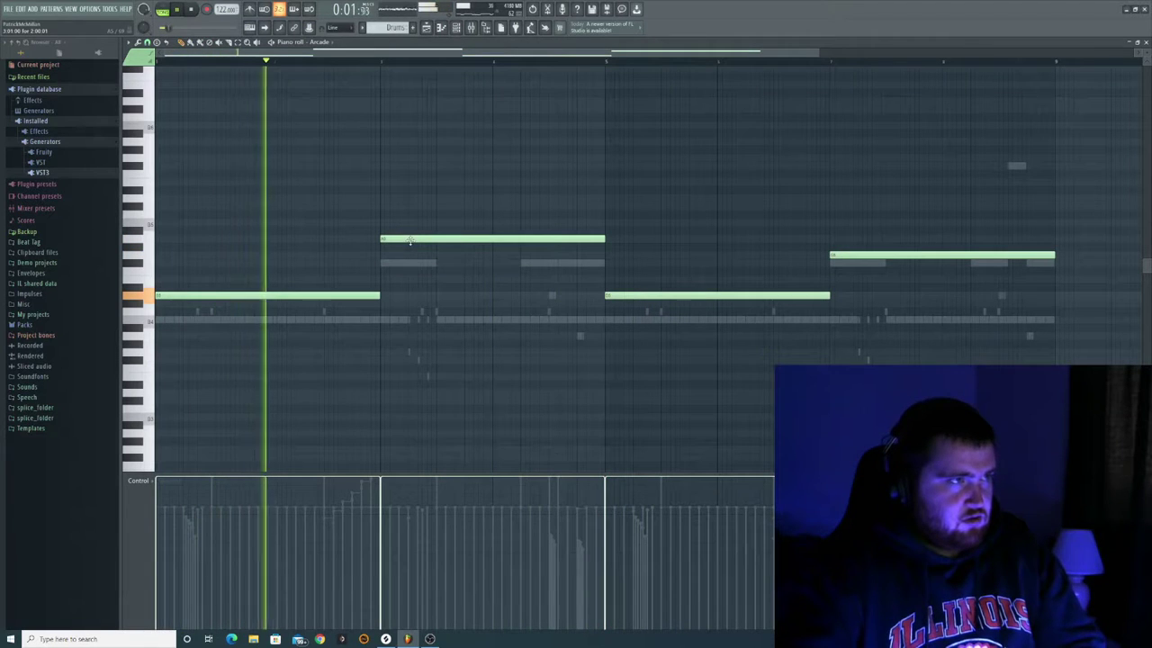
left_click_drag(409, 240, 231, 239)
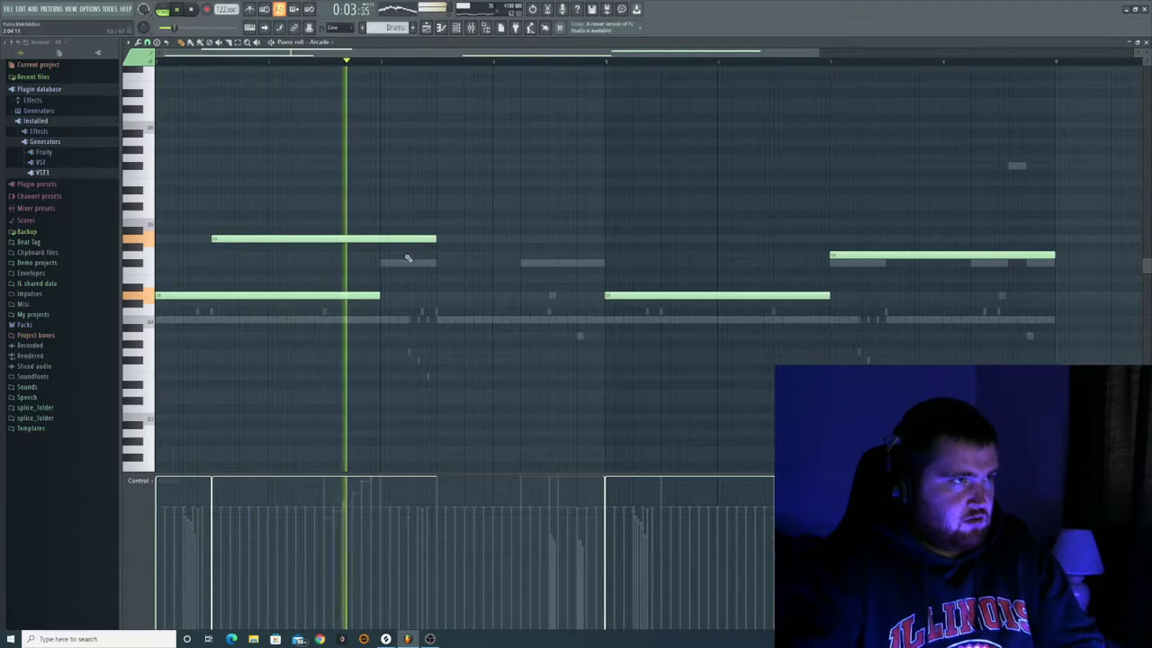
Step: Add a two-bar Arcade note at bar 3 matching the bar 7 pitch, and a high two-bar note at beat 2 of bar 5
left_click(439, 260)
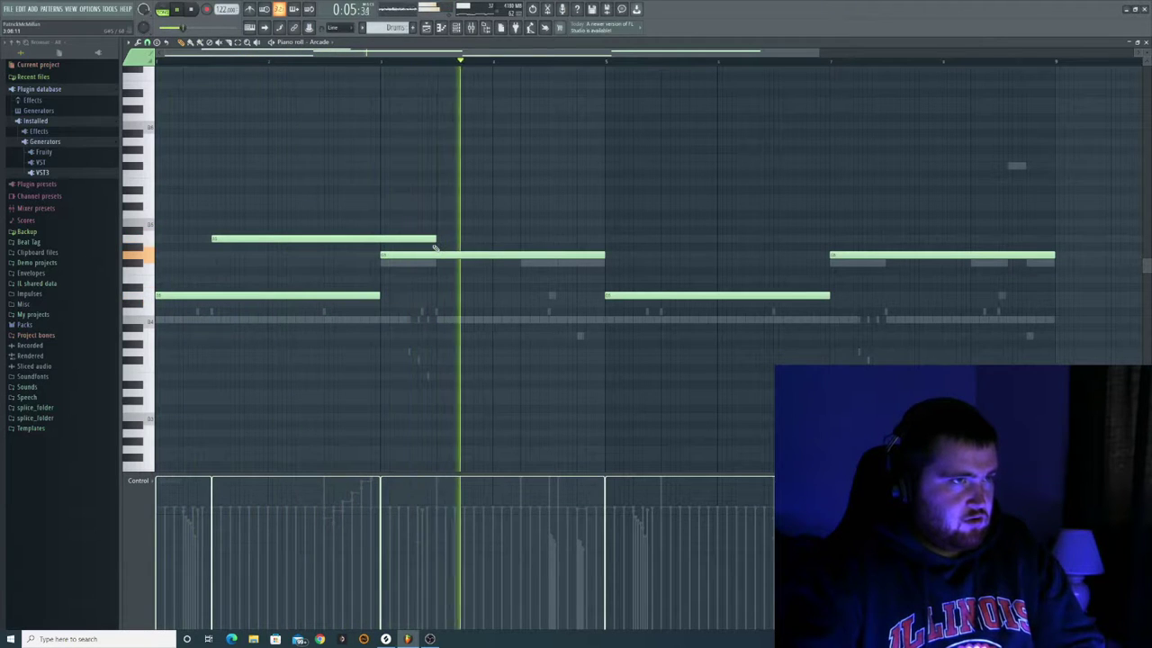
left_click(634, 239)
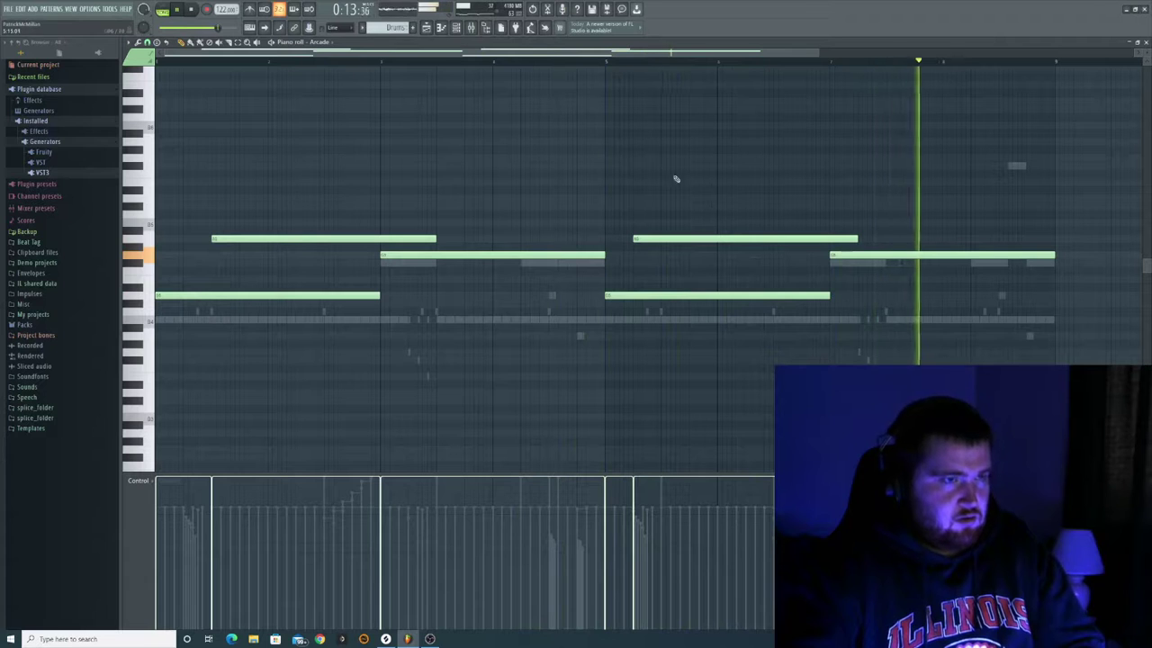
Step: Trim the Drums clip in the playlist to end with the Arcade clip at bar 9, and split the Drums pattern by channel
left_click(428, 28)
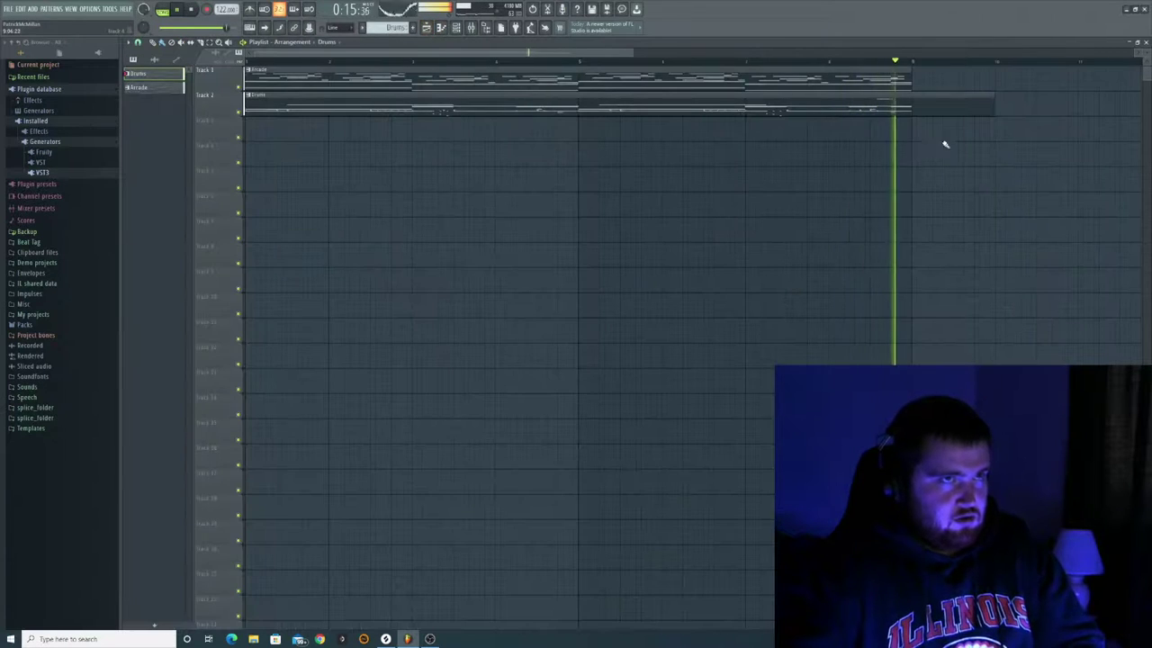
left_click_drag(985, 103, 908, 147)
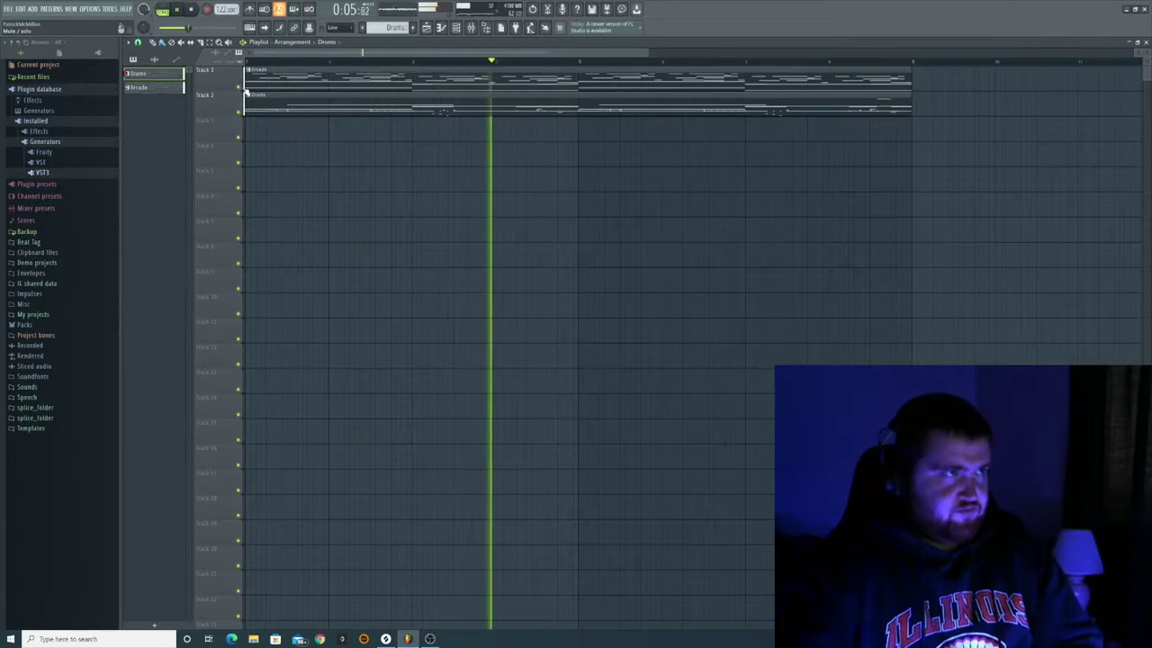
right_click(135, 77)
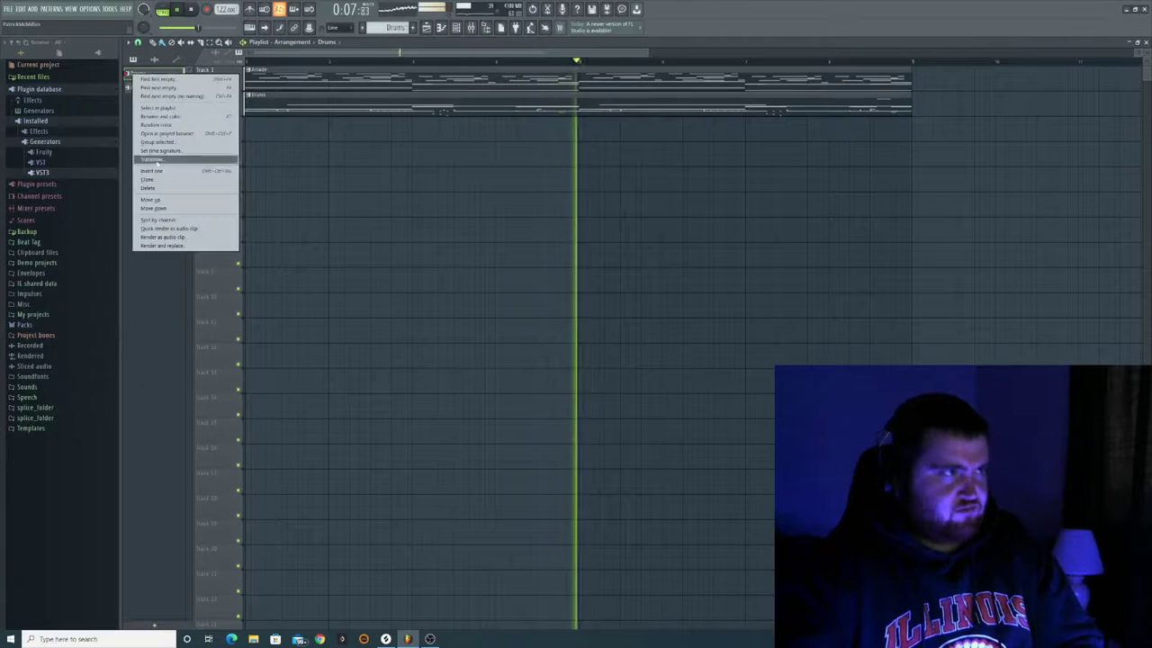
left_click(157, 221)
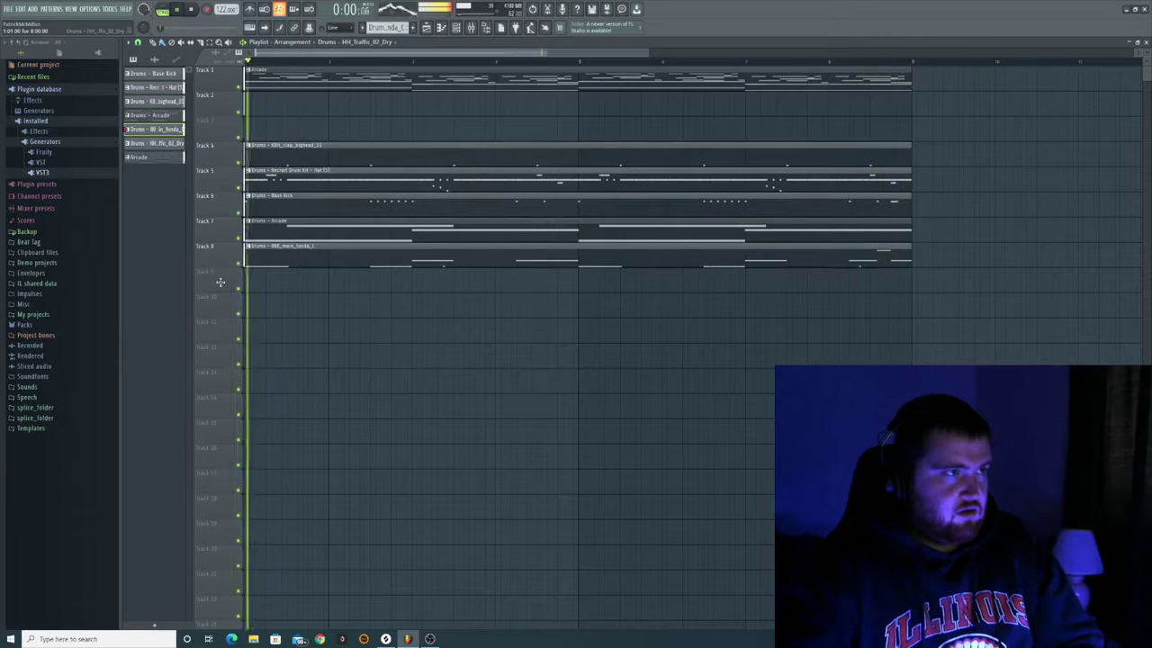
Step: Stop playback and split the Arcade pattern by channel into separate Kontakt and flute patterns
key("space")
right_click(162, 168)
left_click(175, 310)
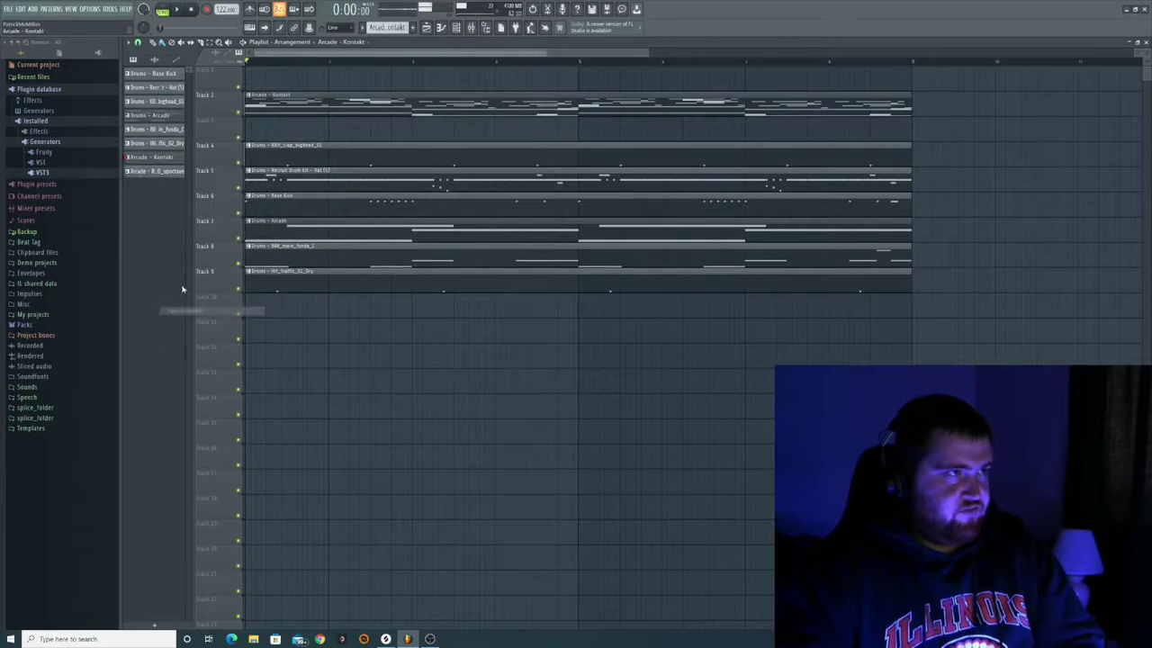
Step: Reorder the playlist clips on tracks 1 to 8 as Kontakt, flute, Arcade, hat, clap, HH_Traffic_02_Dry, Base Kick and 808
left_click(264, 113)
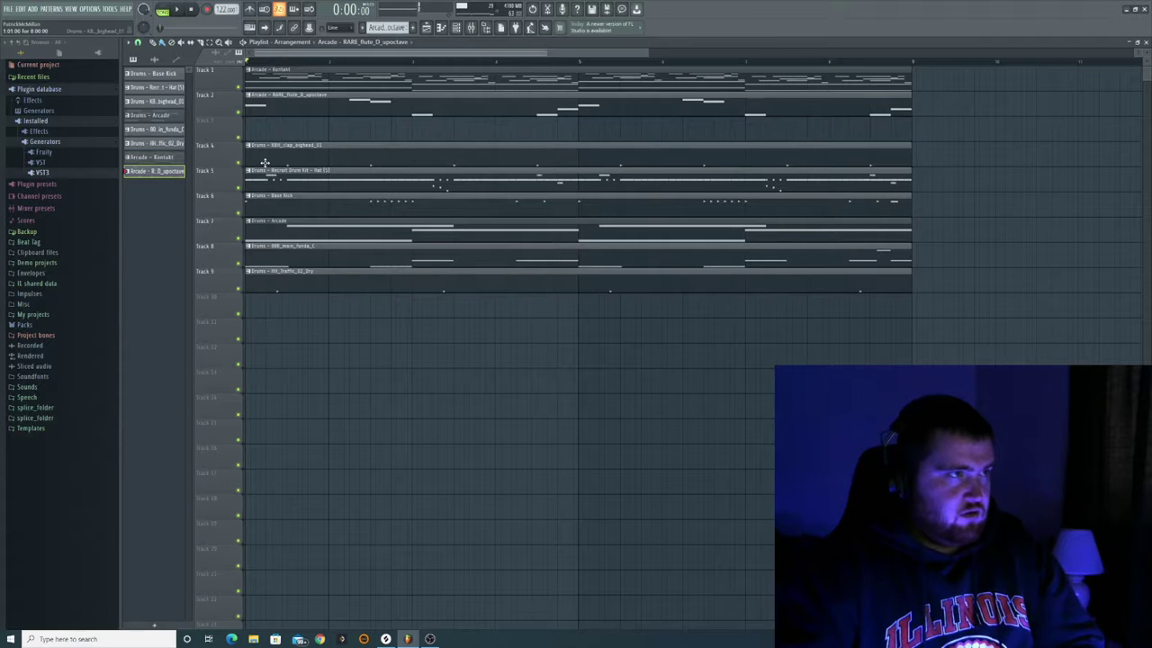
left_click_drag(272, 223, 226, 127)
left_click_drag(272, 160, 255, 231)
left_click_drag(254, 172, 242, 153)
mouse_move(255, 224)
left_mouse_down()
mouse_move(254, 174)
mouse_move(262, 234)
left_mouse_up()
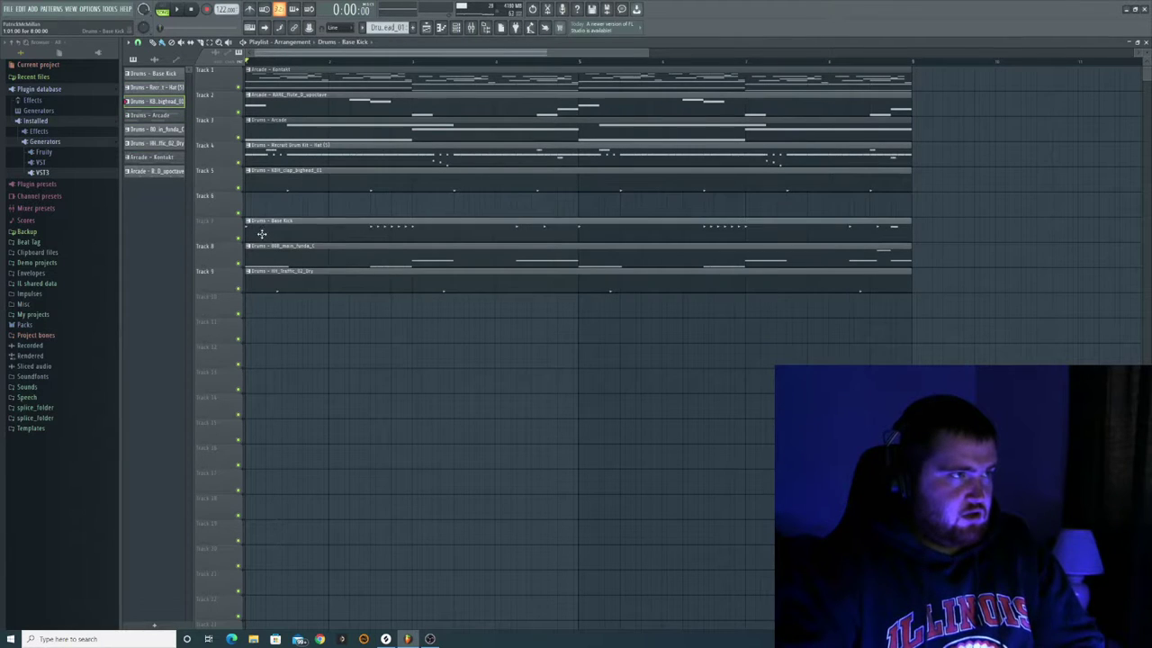
left_click_drag(275, 285, 243, 200)
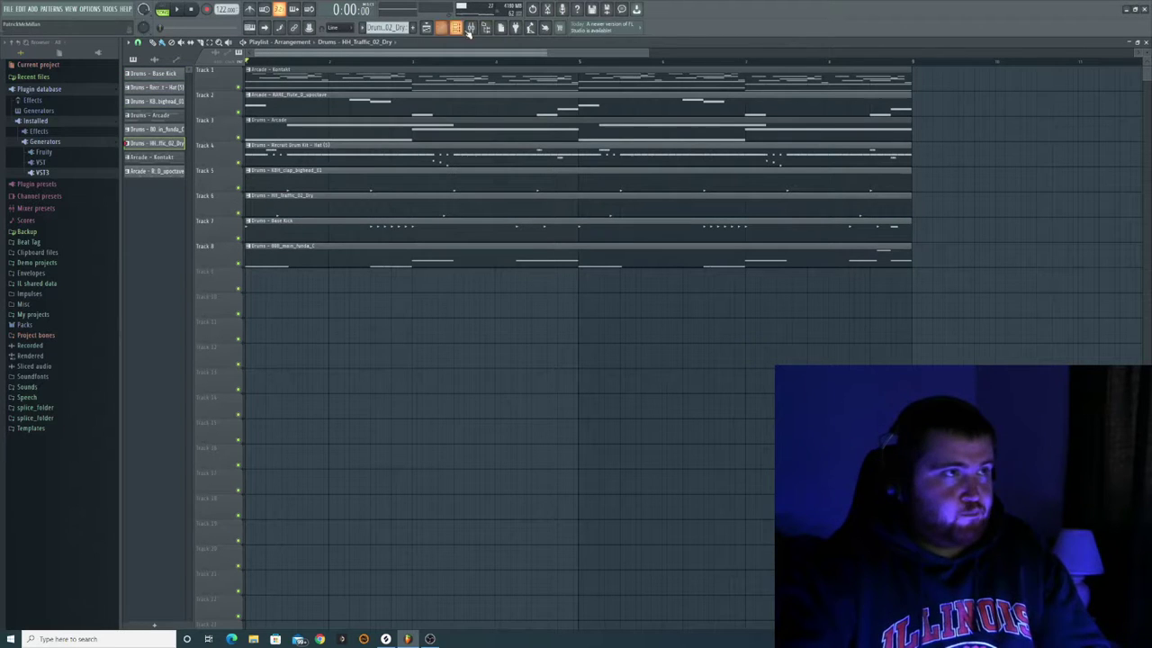
Step: Show the mixer, place it below the playlist clips, and bring up the channel rack above it
key("F9")
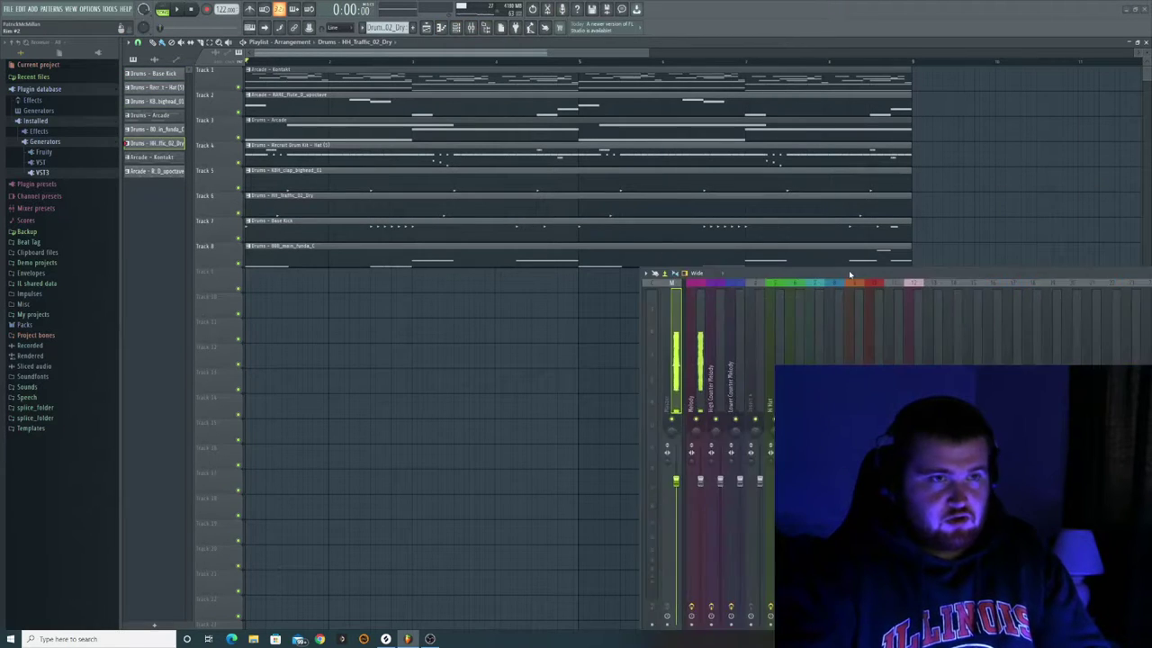
mouse_move(429, 317)
left_mouse_down()
mouse_move(427, 290)
mouse_move(427, 316)
left_mouse_up()
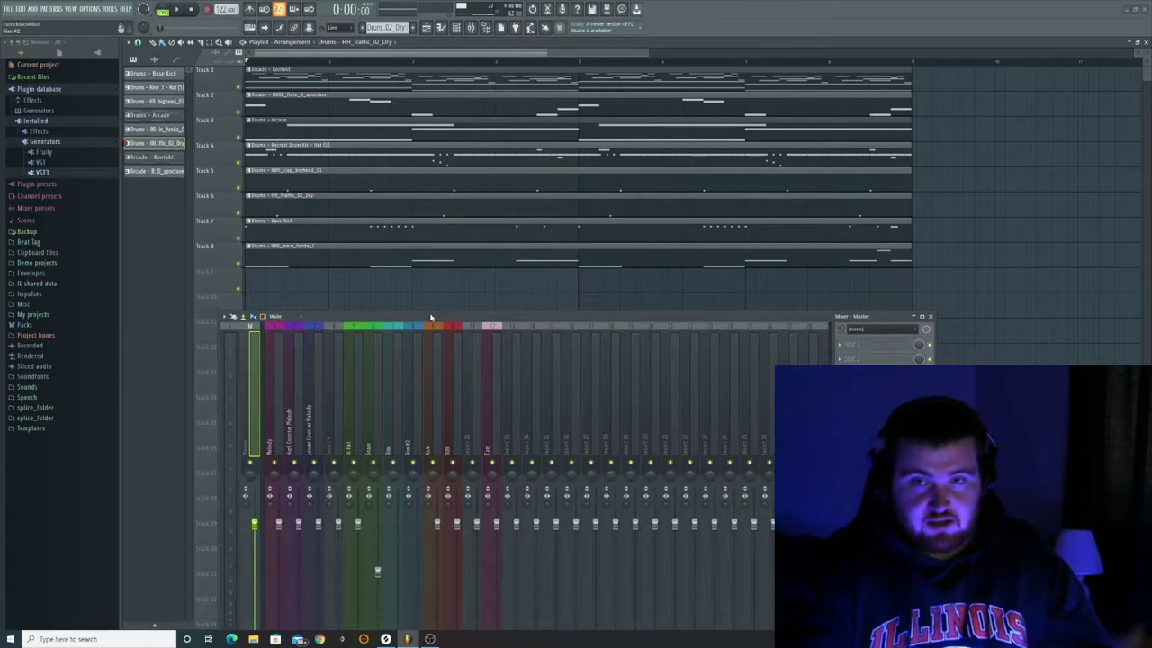
left_click(458, 28)
Step: Route Base Kick to mixer track 9 (Kick), the Recruit hat to track 5 (Hi Hat) and the clap to track 6 (Snare)
scroll(208, 104, "up", 9)
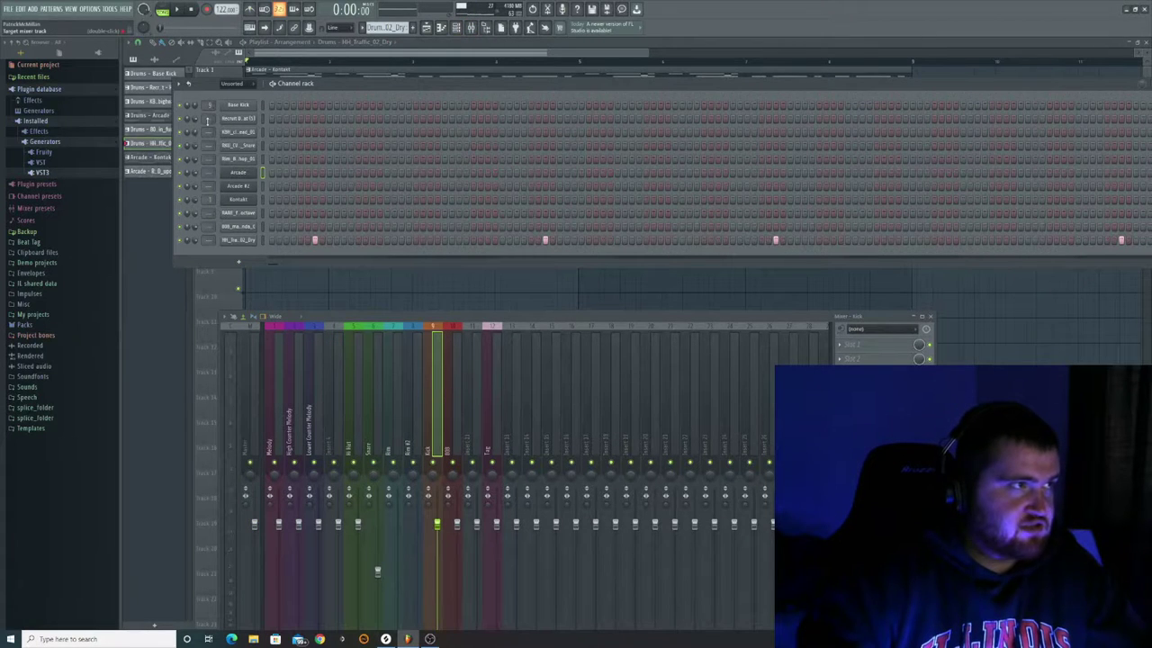
scroll(208, 118, "up", 4)
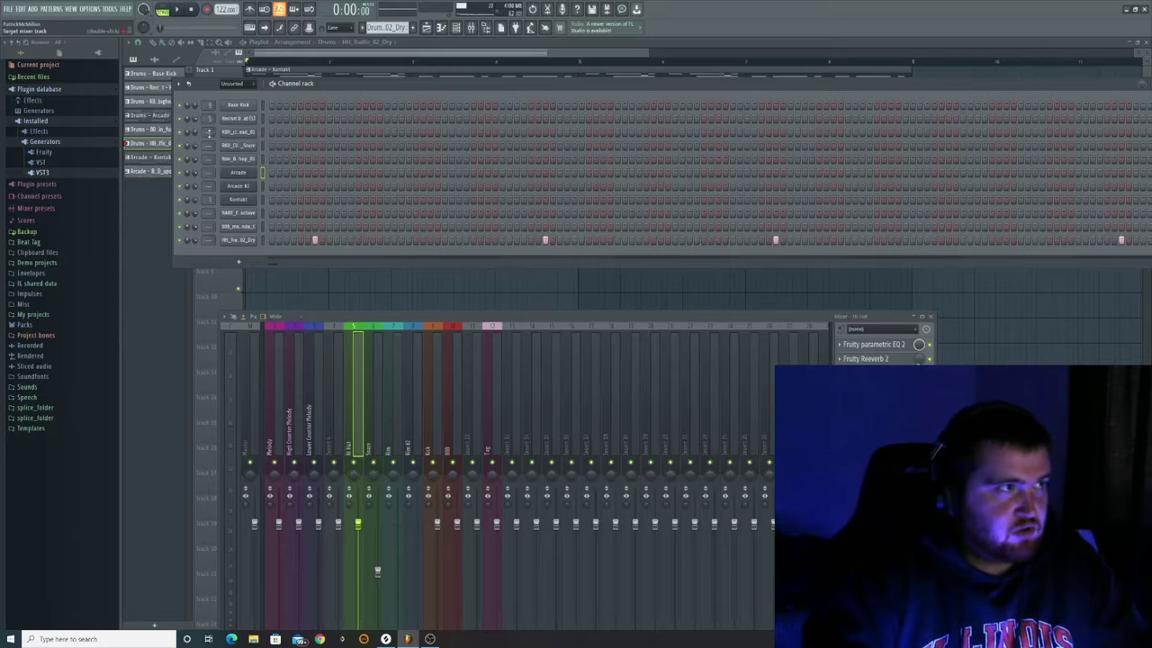
scroll(209, 132, "down", 3)
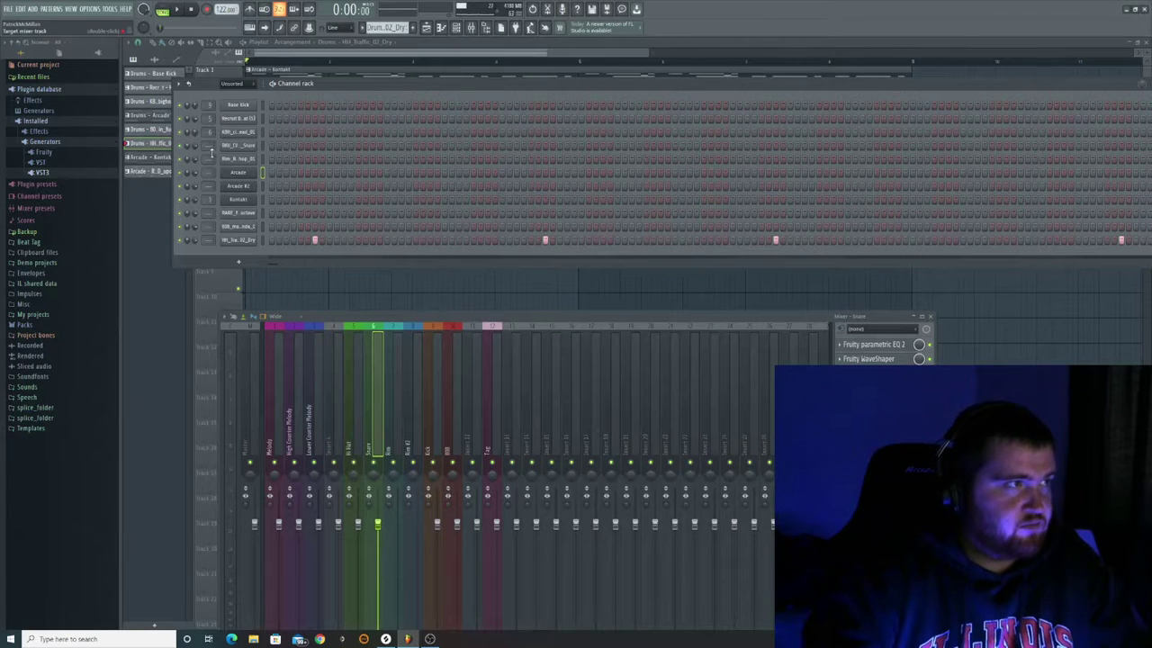
Step: Route the 808 to mixer track 10, HH_Traffic_02_Dry to track 8, the flute to track 2 and Arcade to track 3
scroll(209, 158, "down", 6)
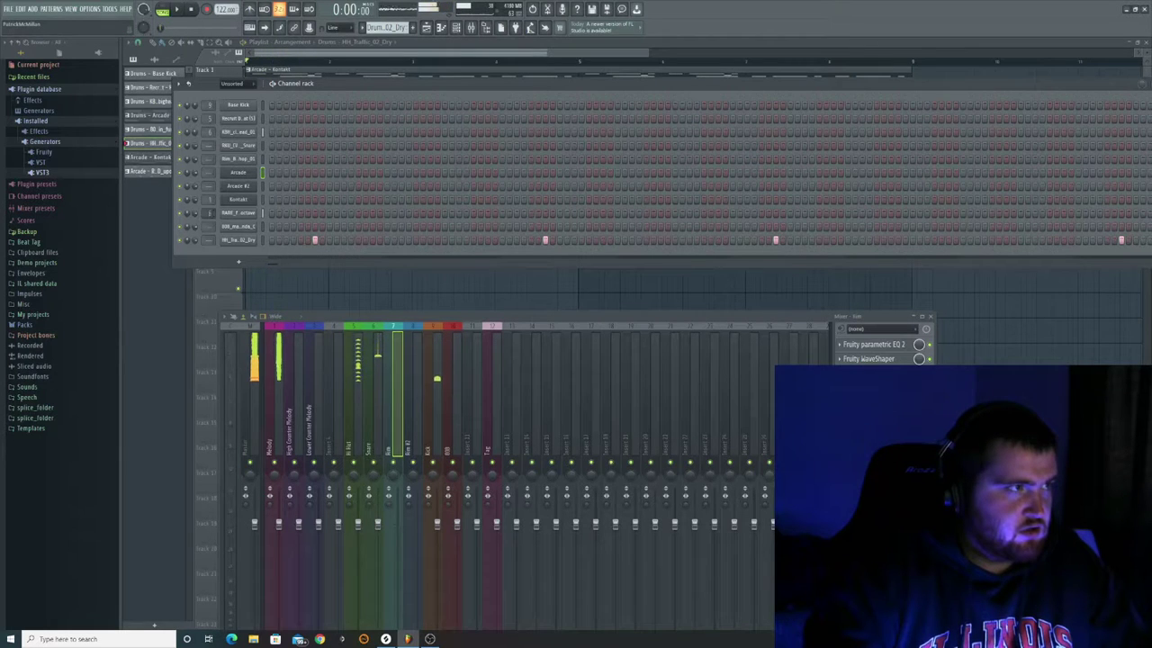
scroll(209, 159, "up", 5)
scroll(209, 158, "up", 1)
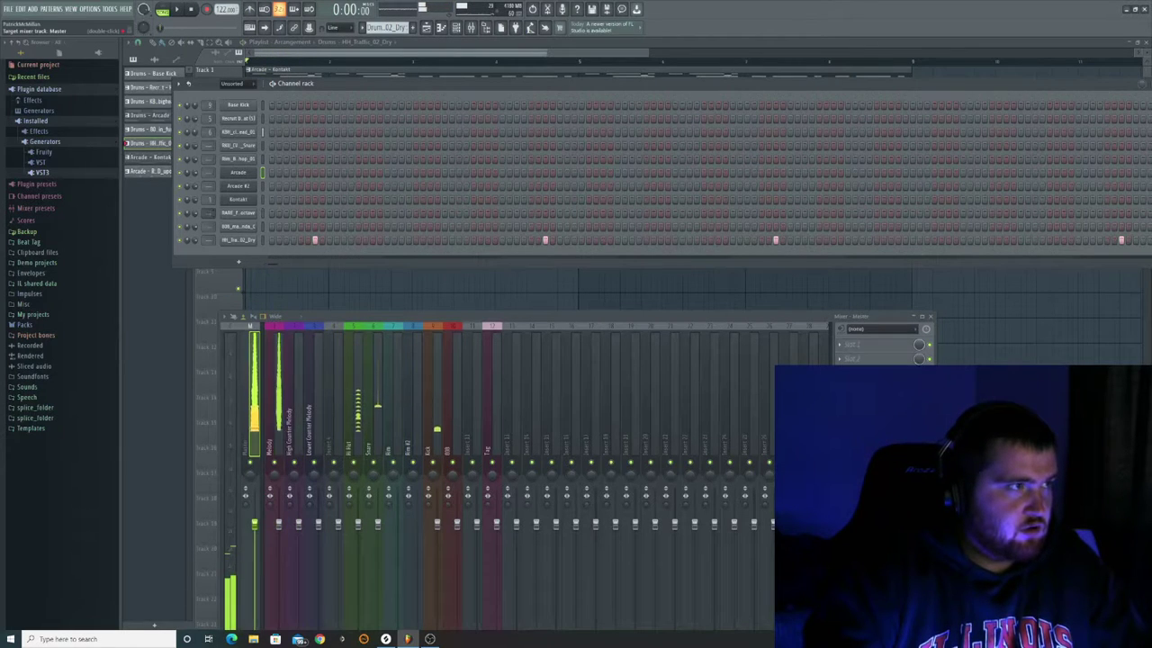
scroll(209, 226, "down", 10)
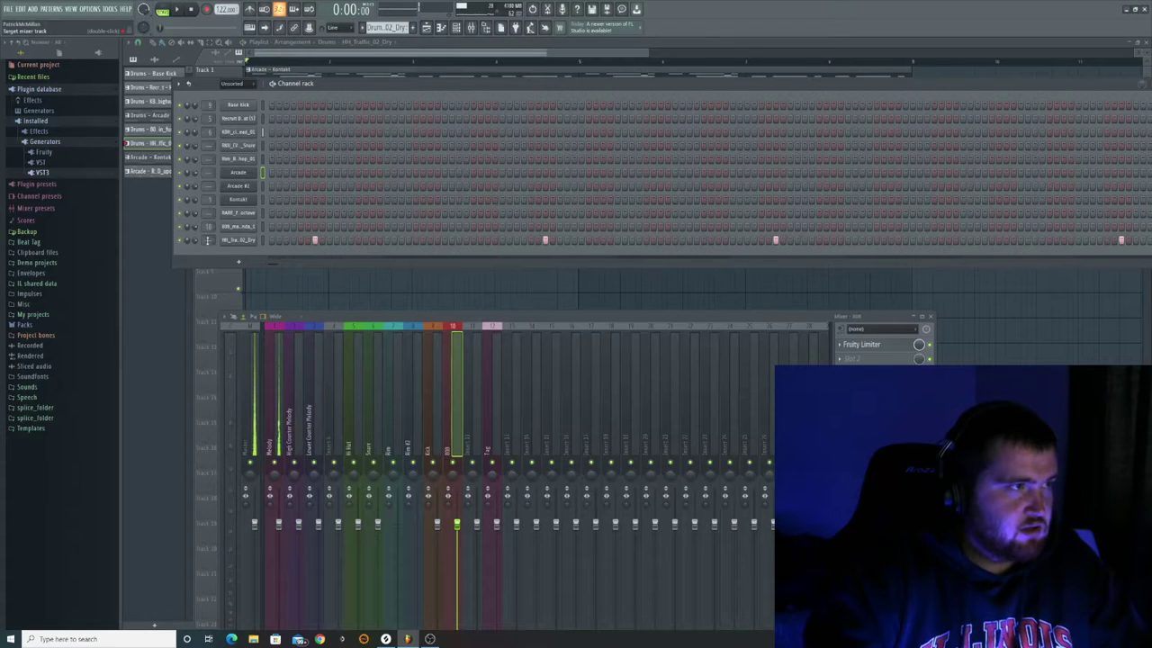
scroll(209, 239, "down", 6)
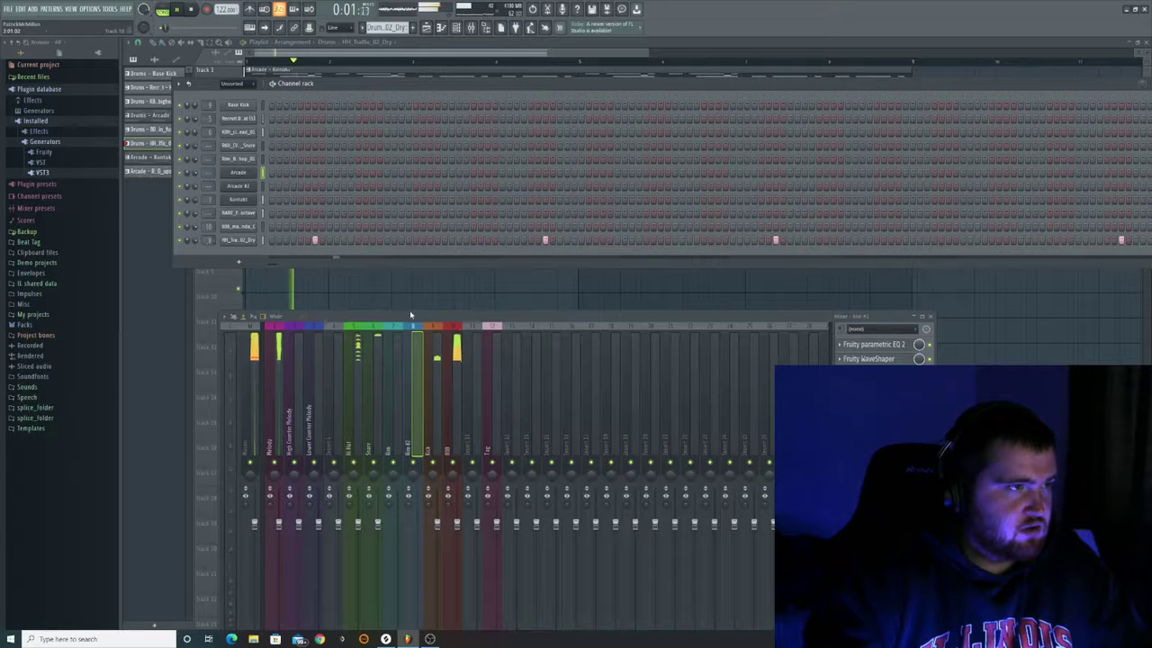
left_click_drag(410, 316, 431, 341)
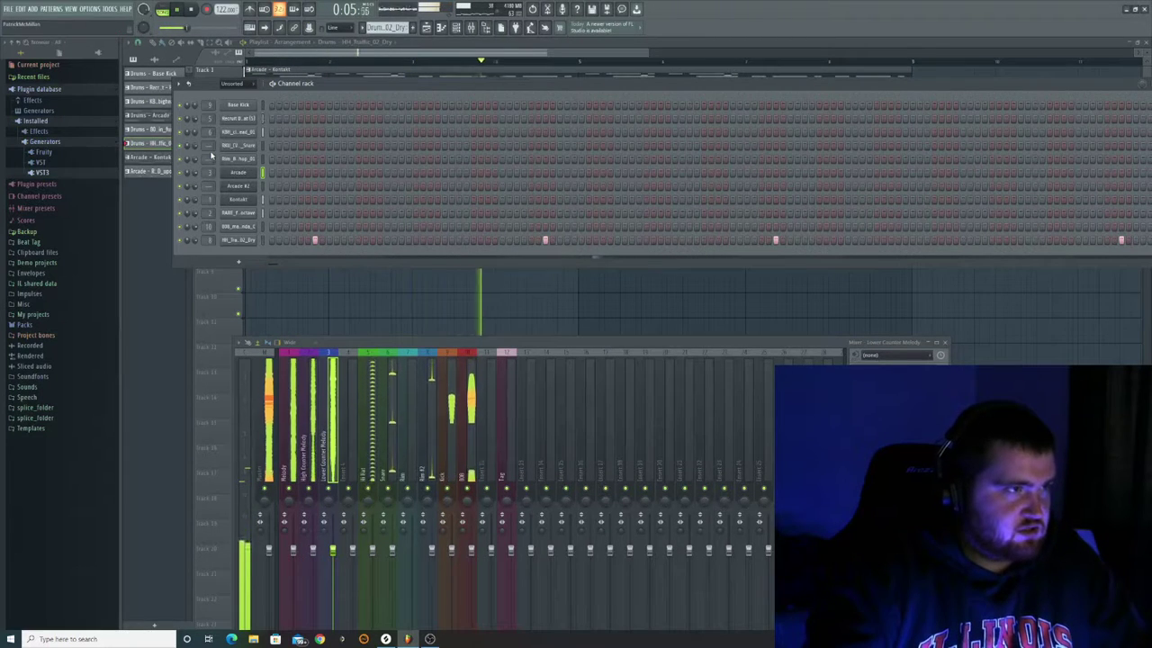
Step: Place the mixer over the channel rack and stop playback
left_click_drag(441, 340, 480, 129)
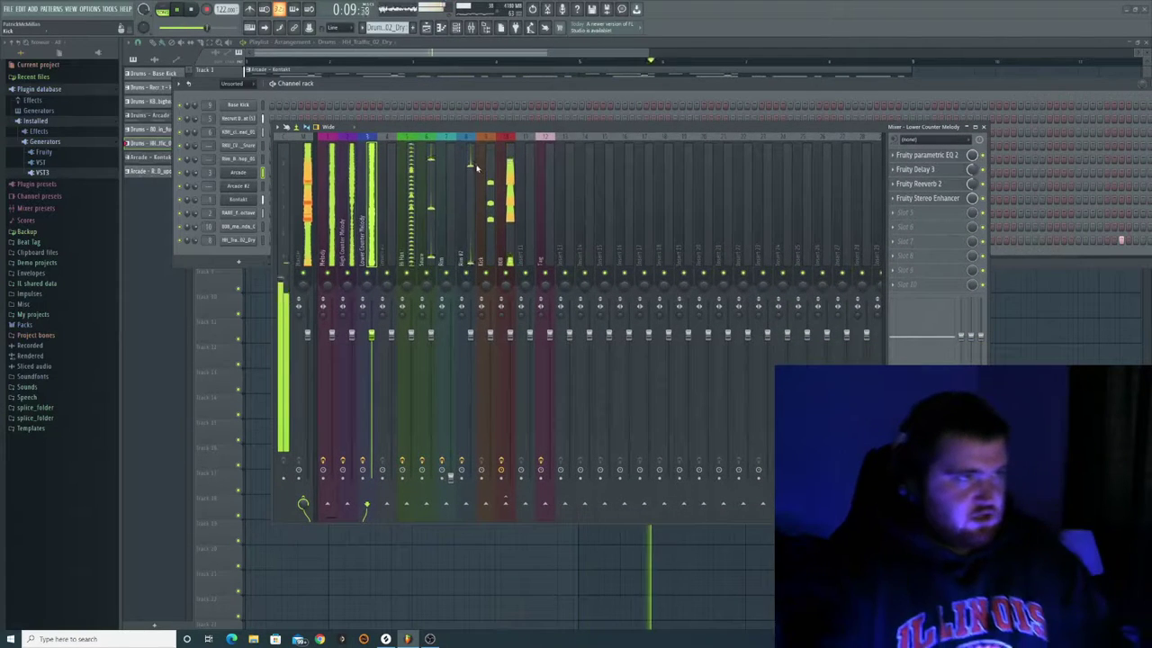
key("space")
left_click_drag(484, 132, 558, 138)
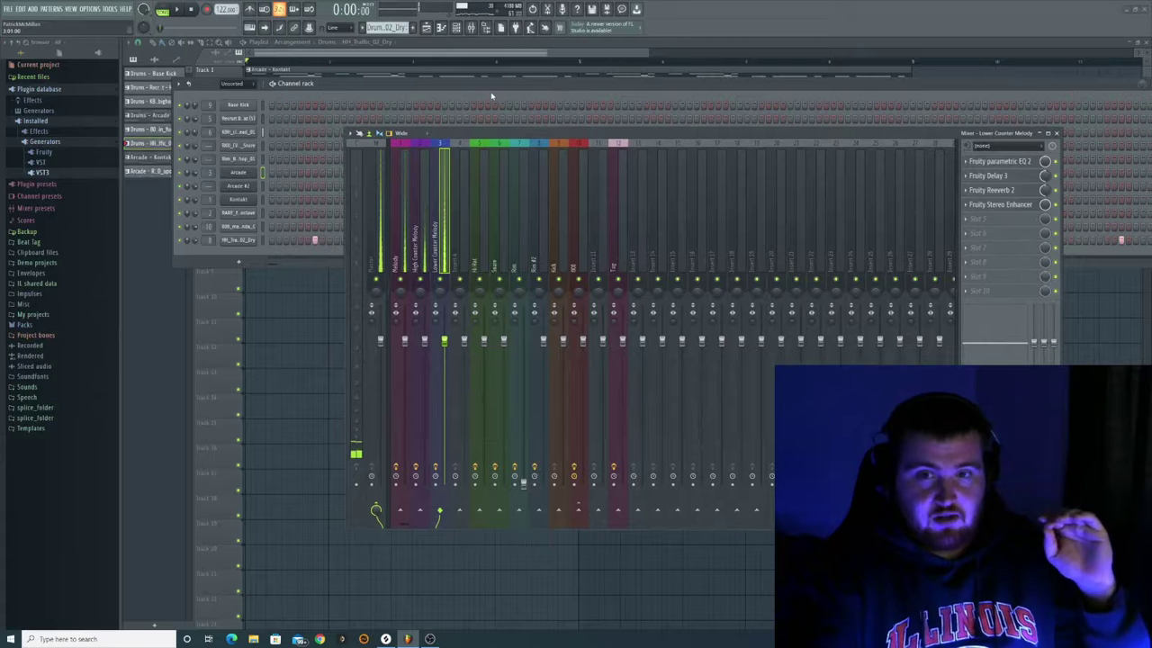
Step: Play the beat with the Hi Hat mixer track soloed, examine its Fruity parametric EQ 2 and close the EQ
key("space")
left_click(484, 151)
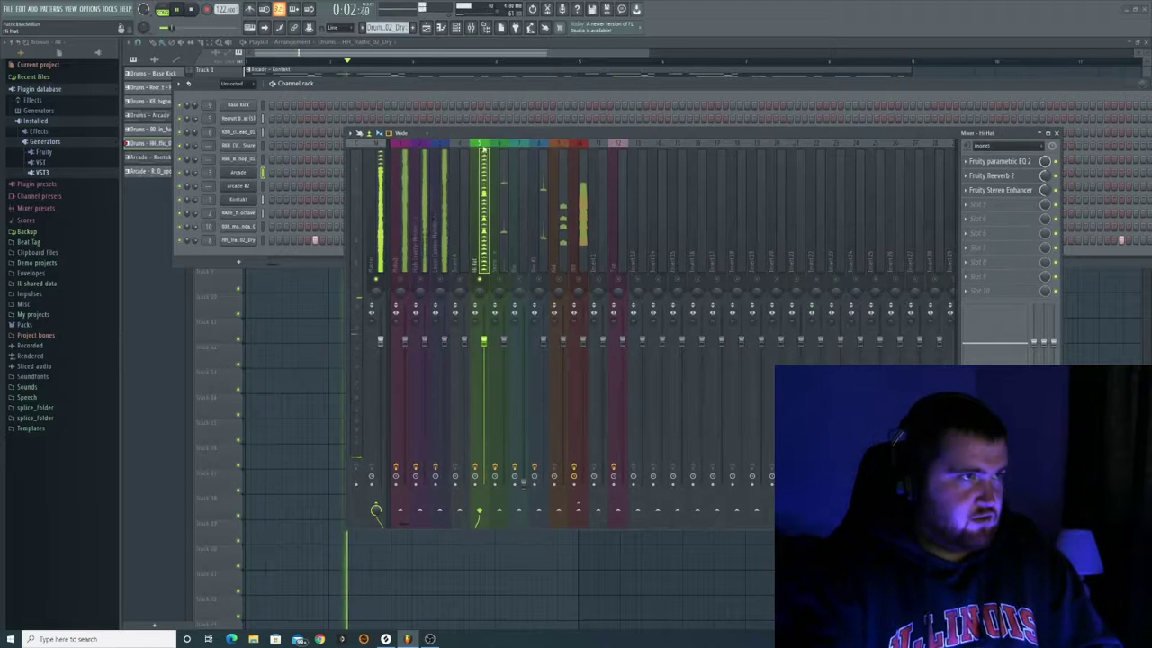
left_click(1001, 162)
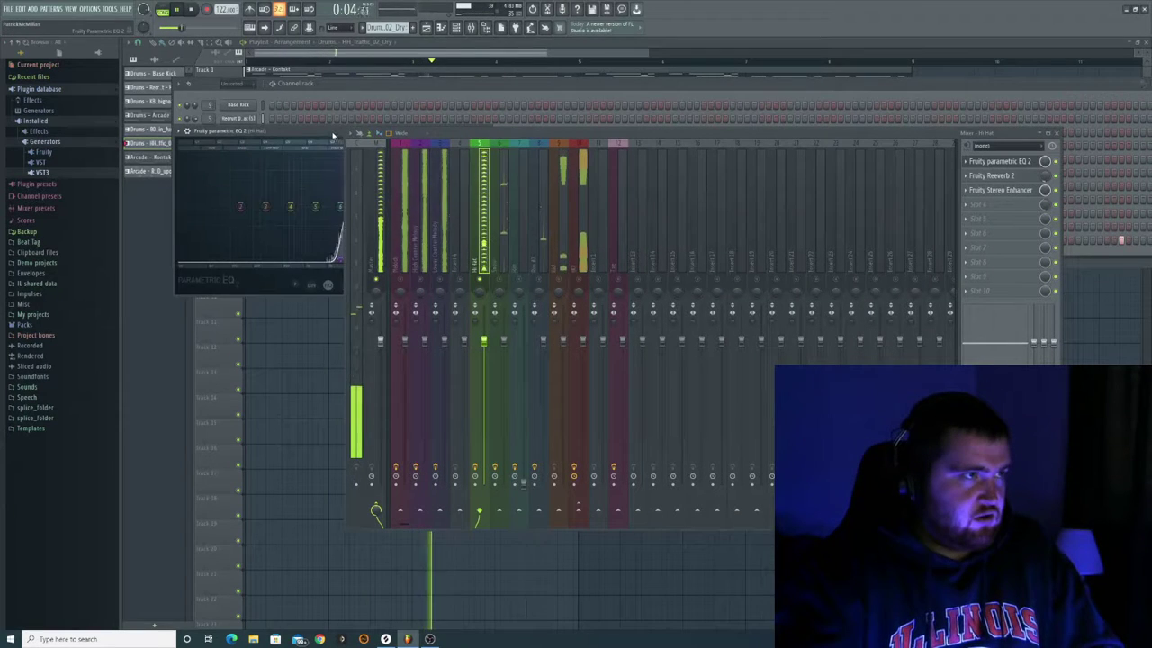
left_click_drag(316, 133, 270, 171)
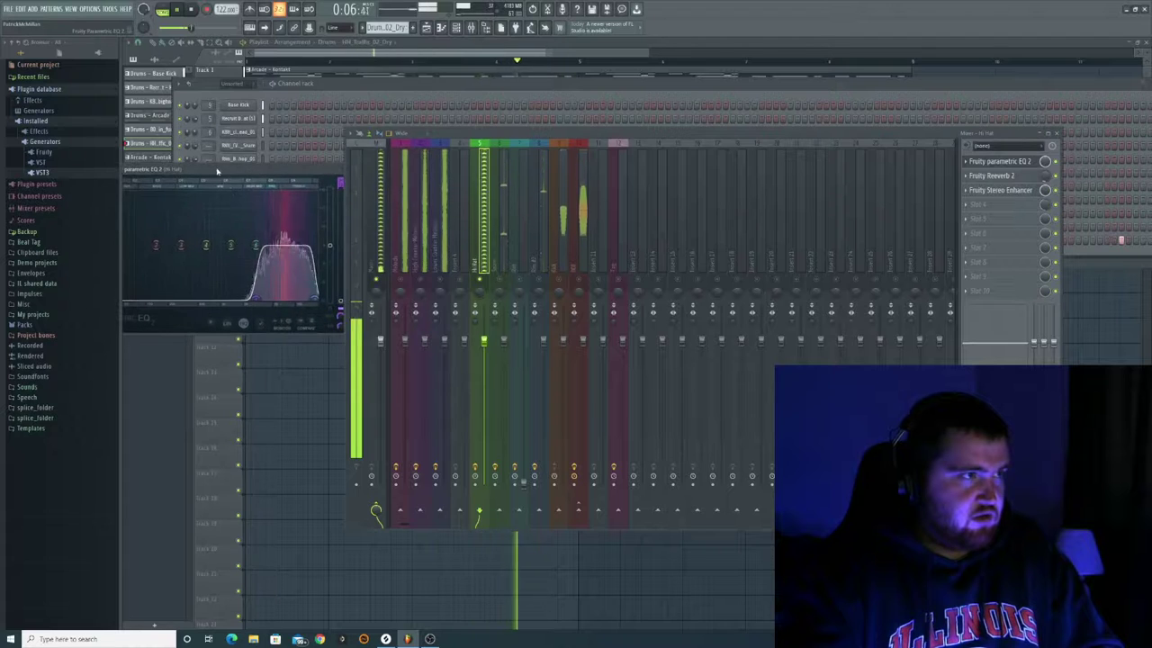
left_click(330, 175)
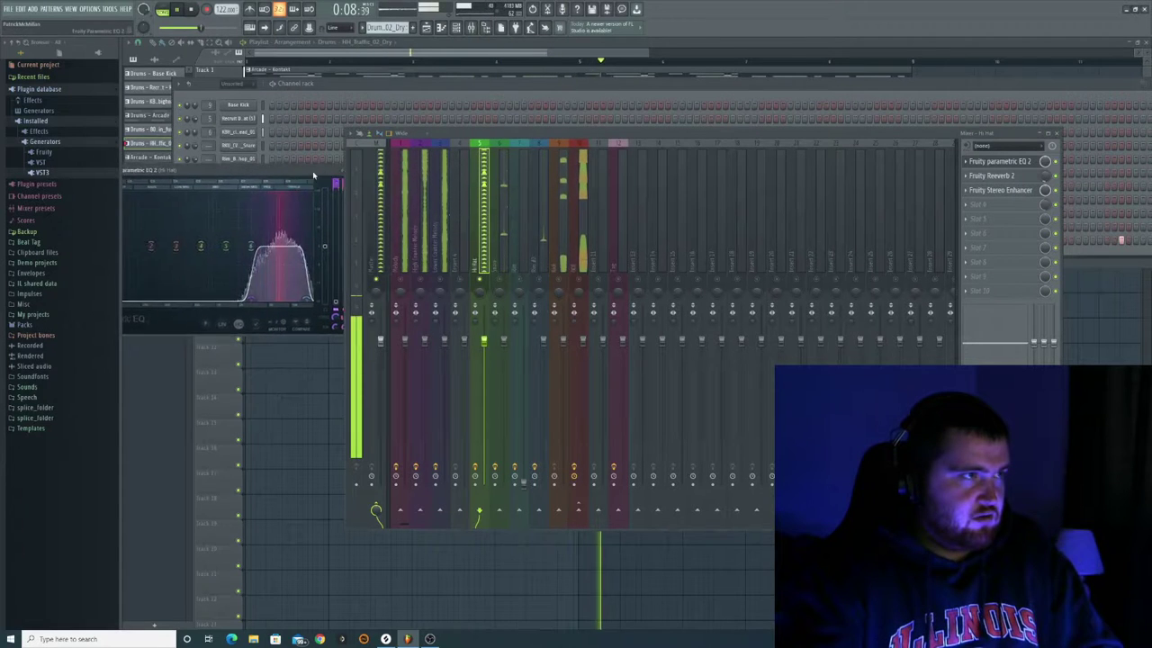
left_click(330, 174)
left_click(329, 174)
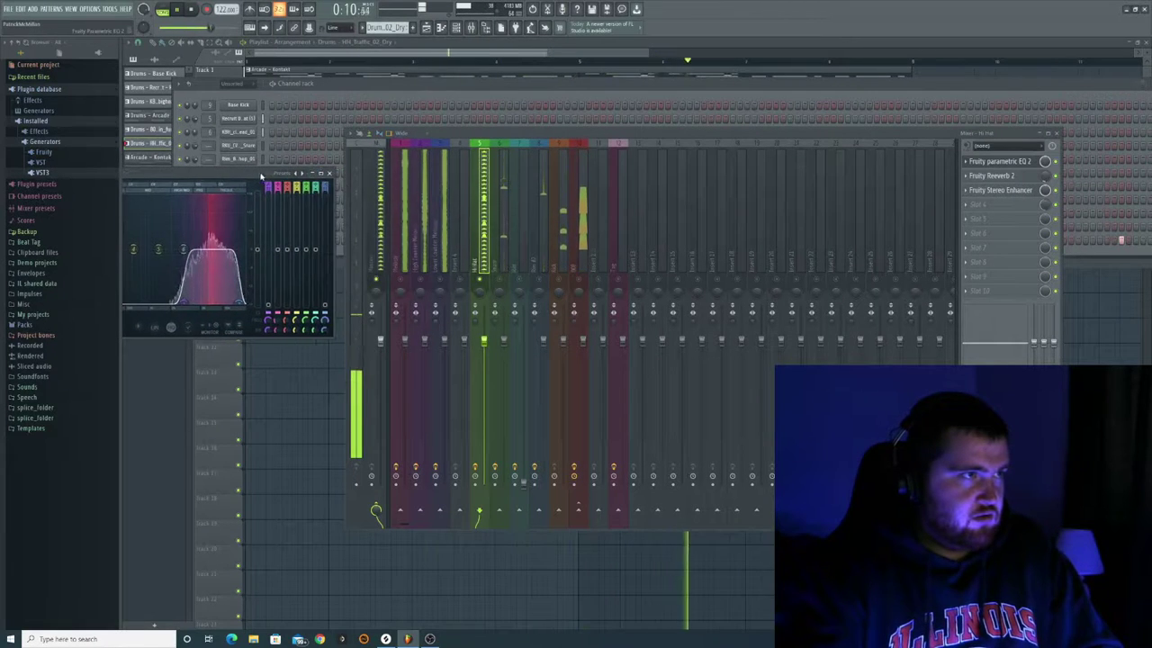
left_click(337, 175)
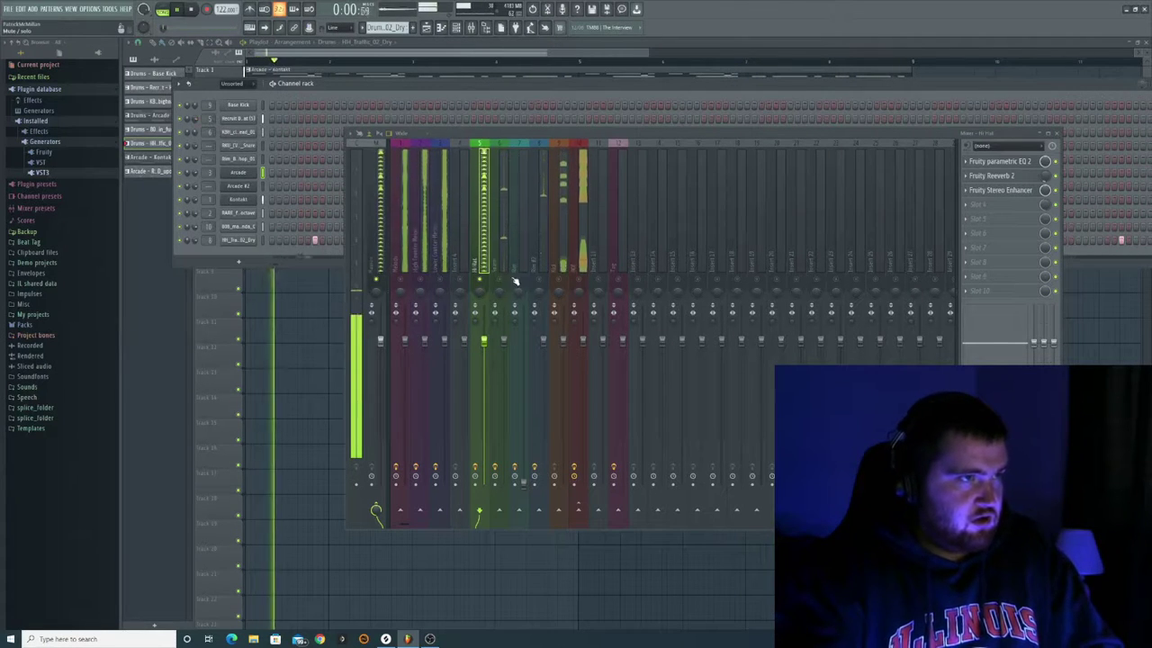
Step: Audition the Snare mixer track on its own and select the Rim #2 track
key("space")
left_click(504, 146)
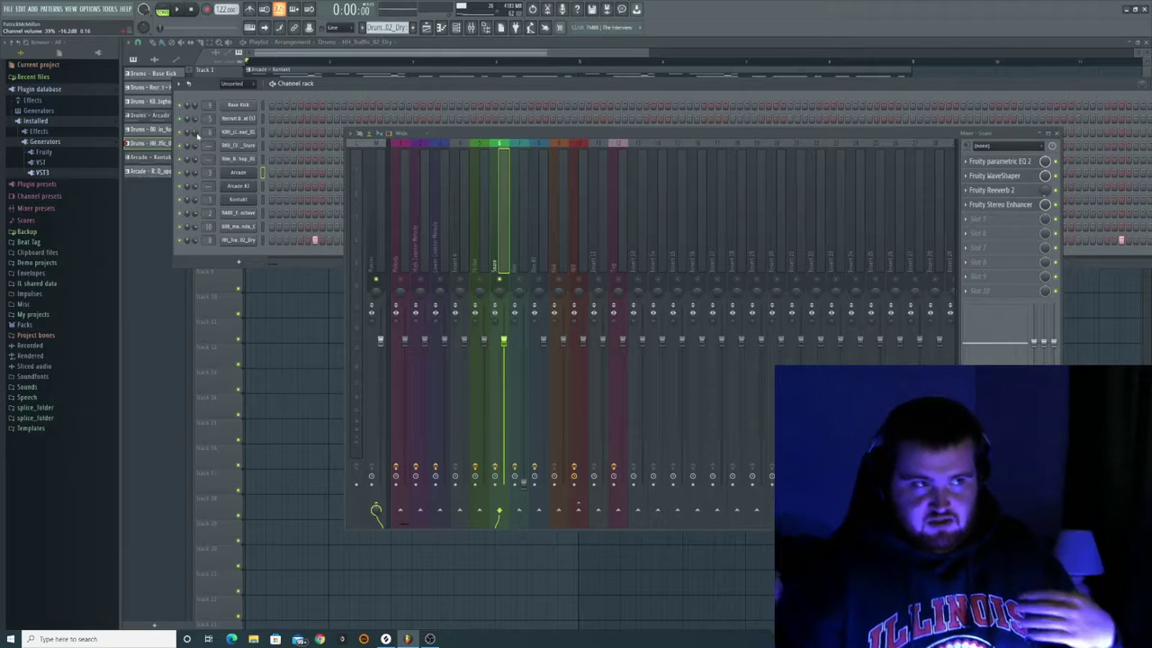
key("space")
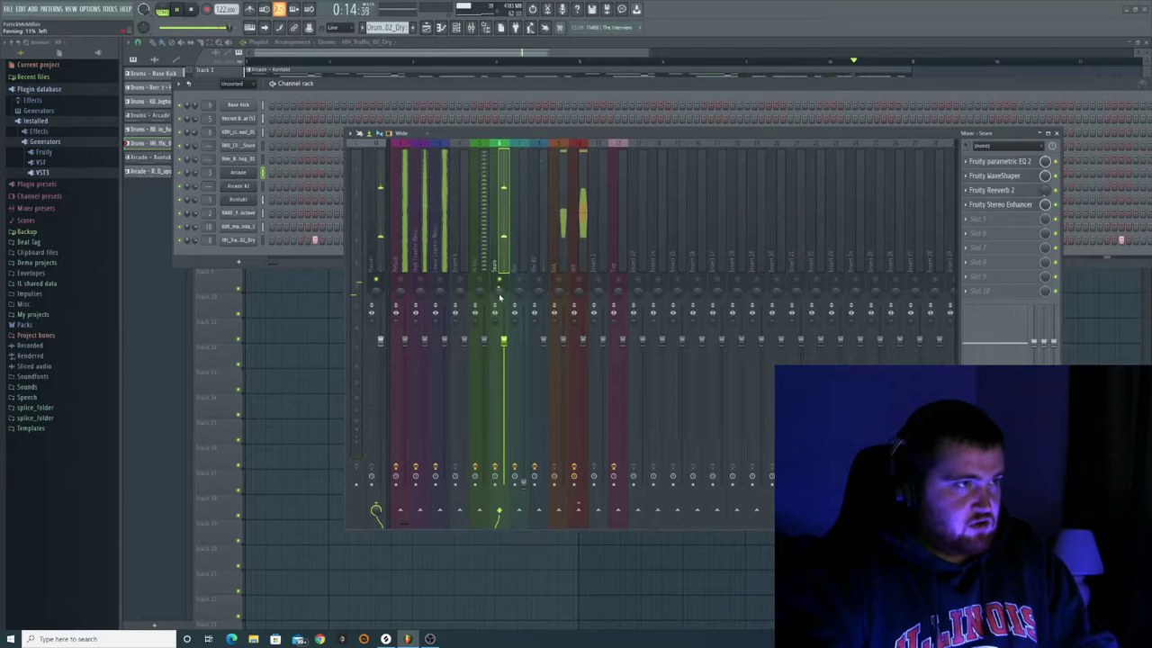
left_click(546, 249)
key("space")
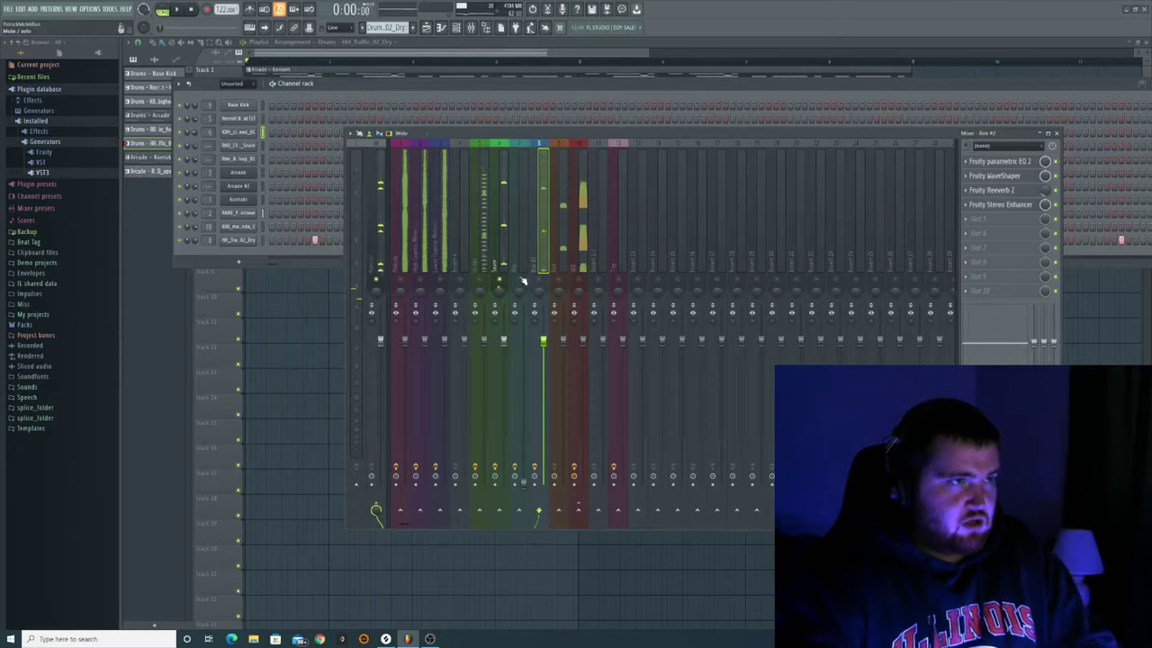
Step: Audition the Kick mixer track on its own and stop playback
left_click(559, 150)
key("space")
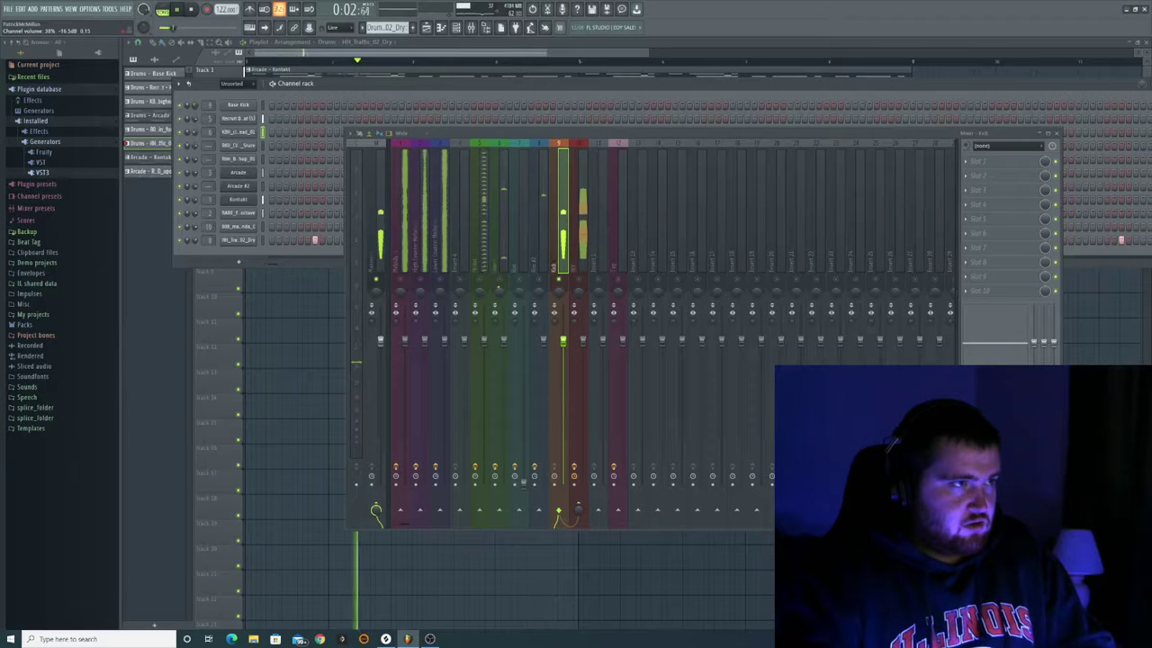
key("space")
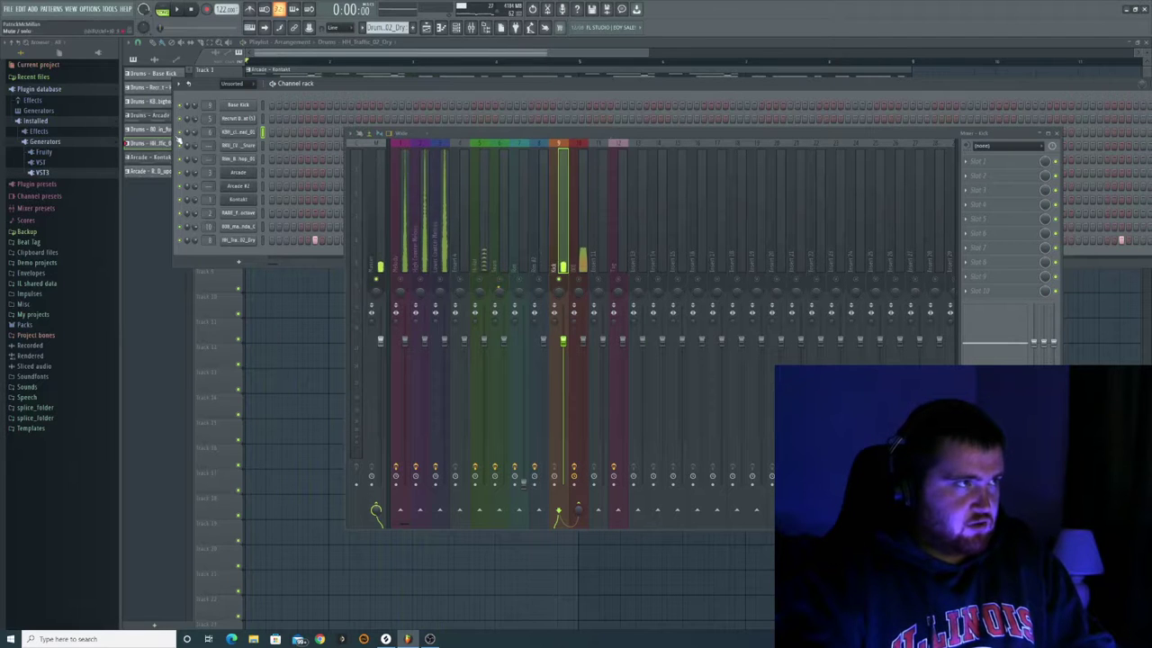
Step: Copy the six-note roll at the end of bar 2 in the 808 pattern and open the Base Kick pattern's piano roll
double_click(135, 89)
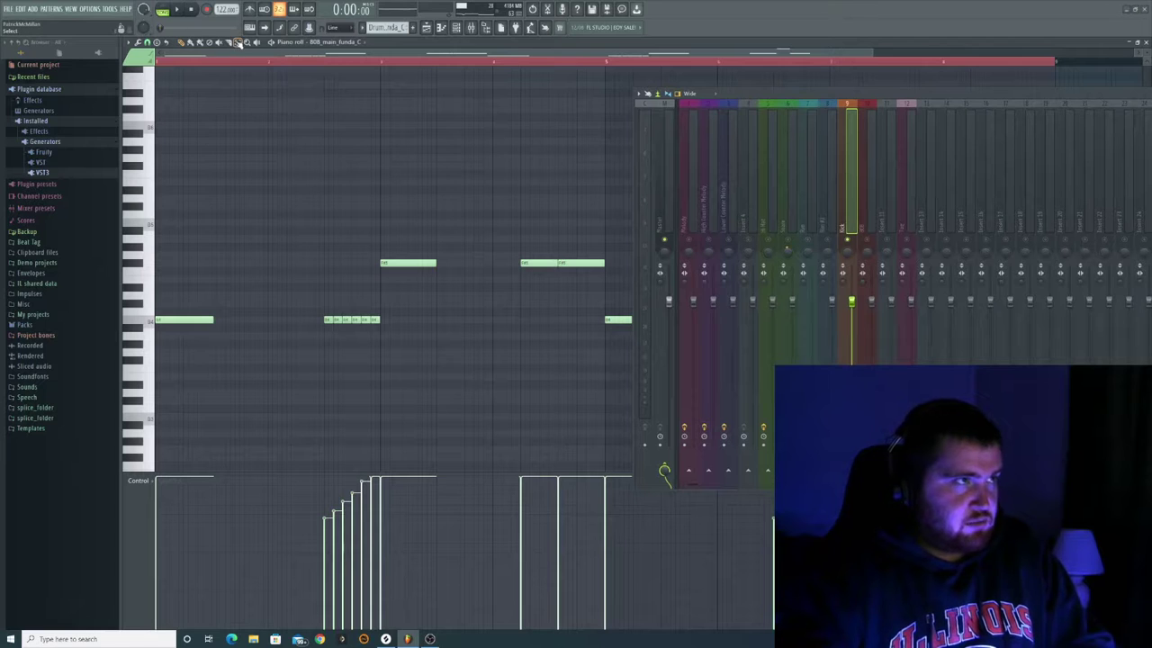
left_click_drag(391, 318, 305, 322)
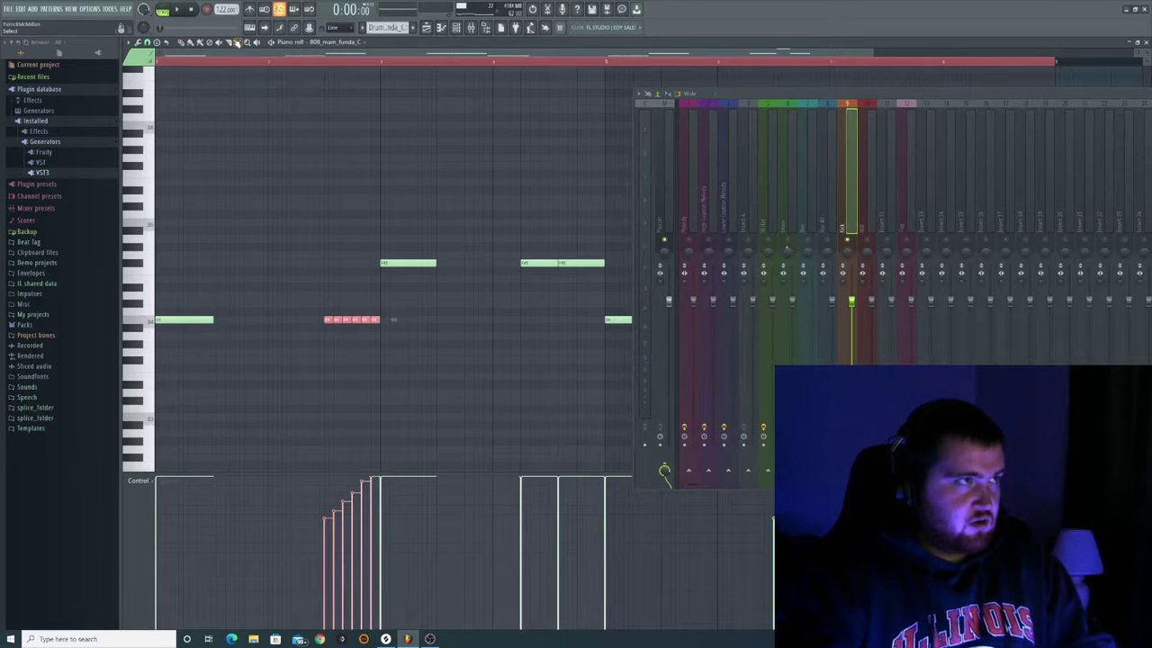
left_click(426, 28)
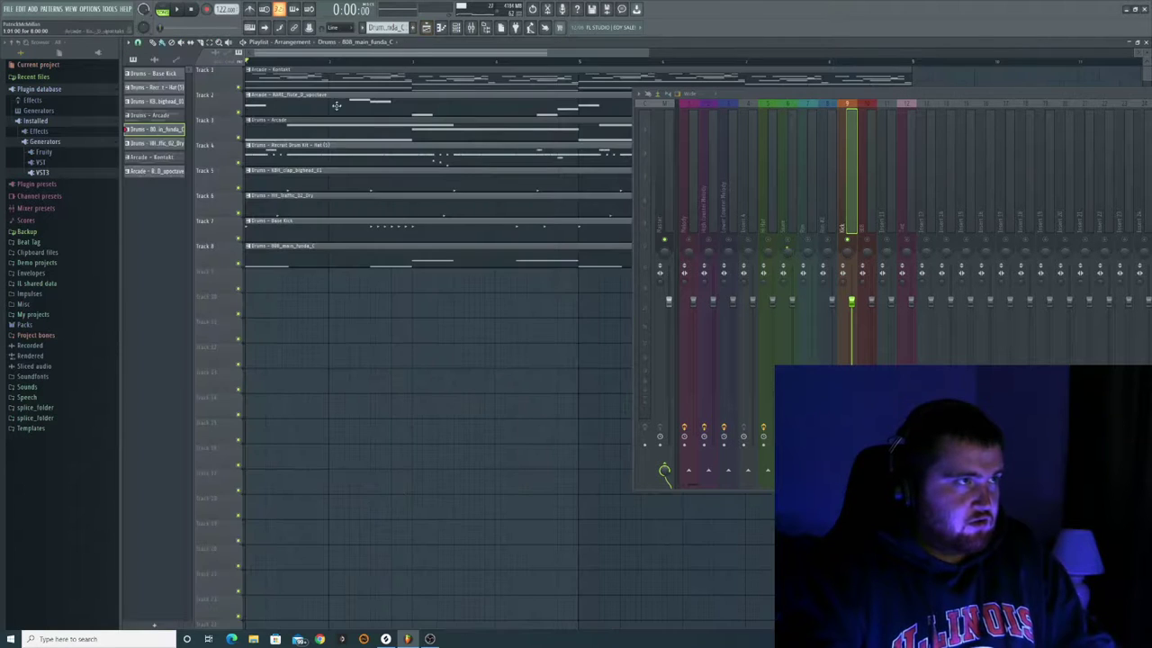
double_click(275, 223)
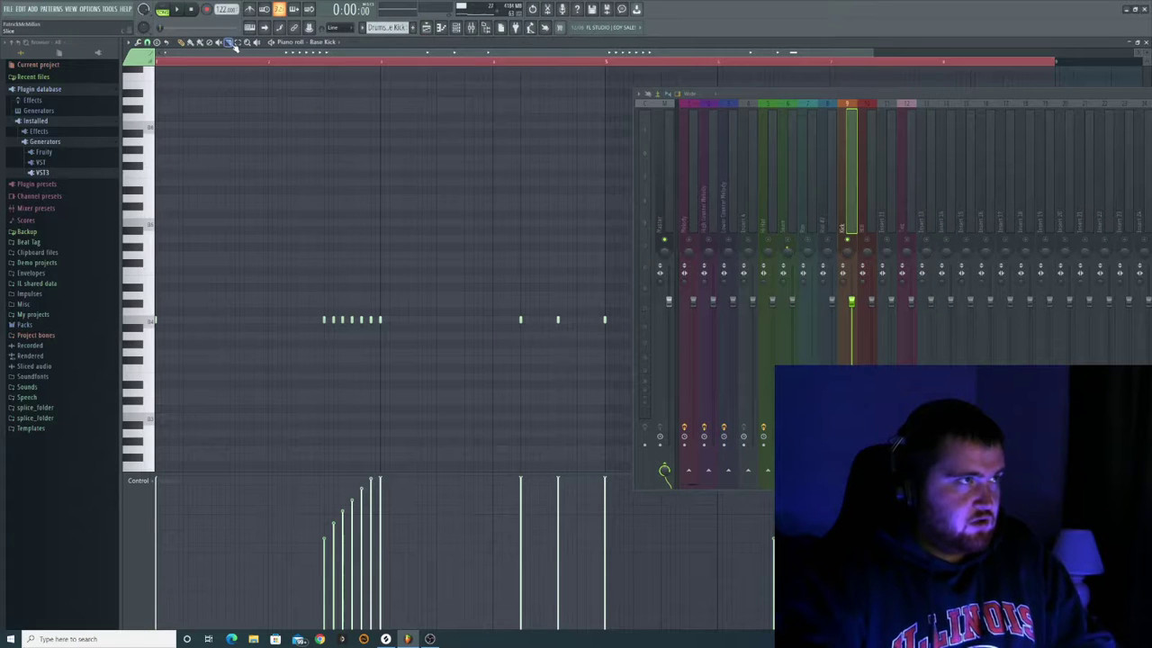
Step: Replace the six short kick notes at the end of bar 2 with the copied 808 roll
left_click_drag(379, 310, 288, 340)
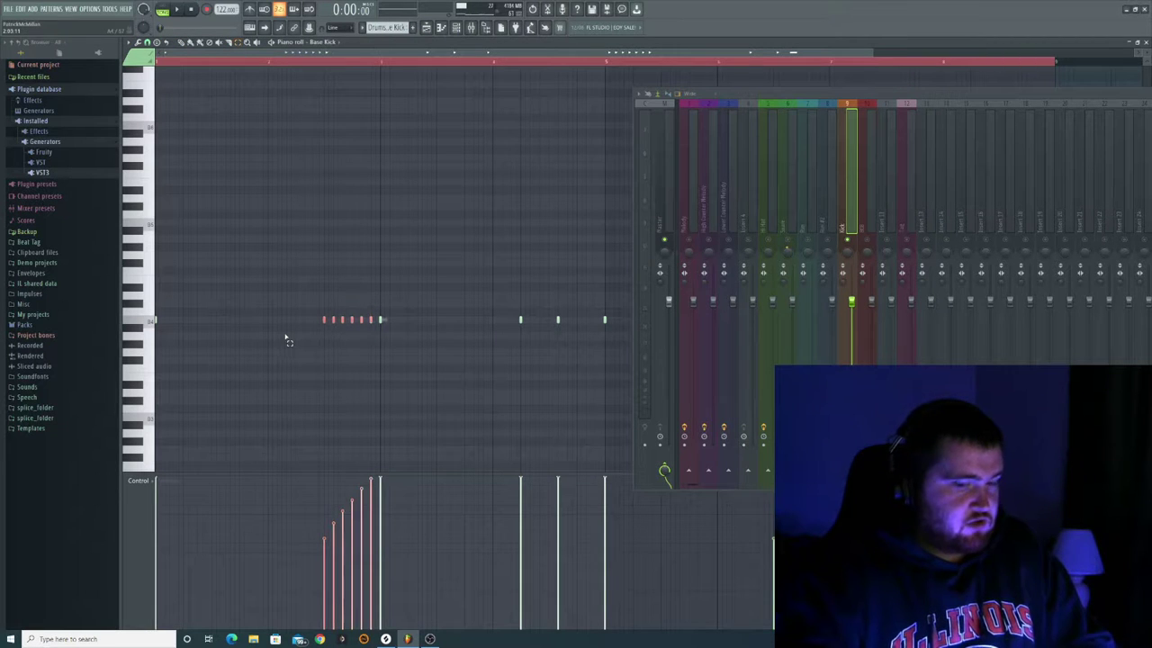
key("ctrl+b")
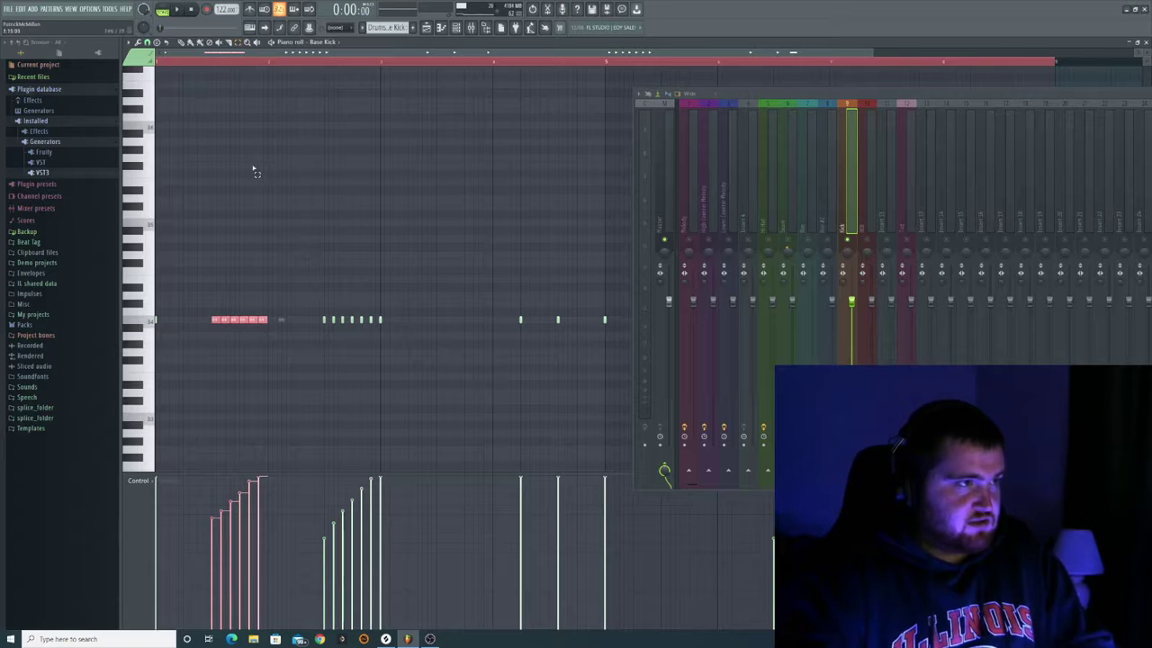
left_click_drag(322, 318, 372, 330)
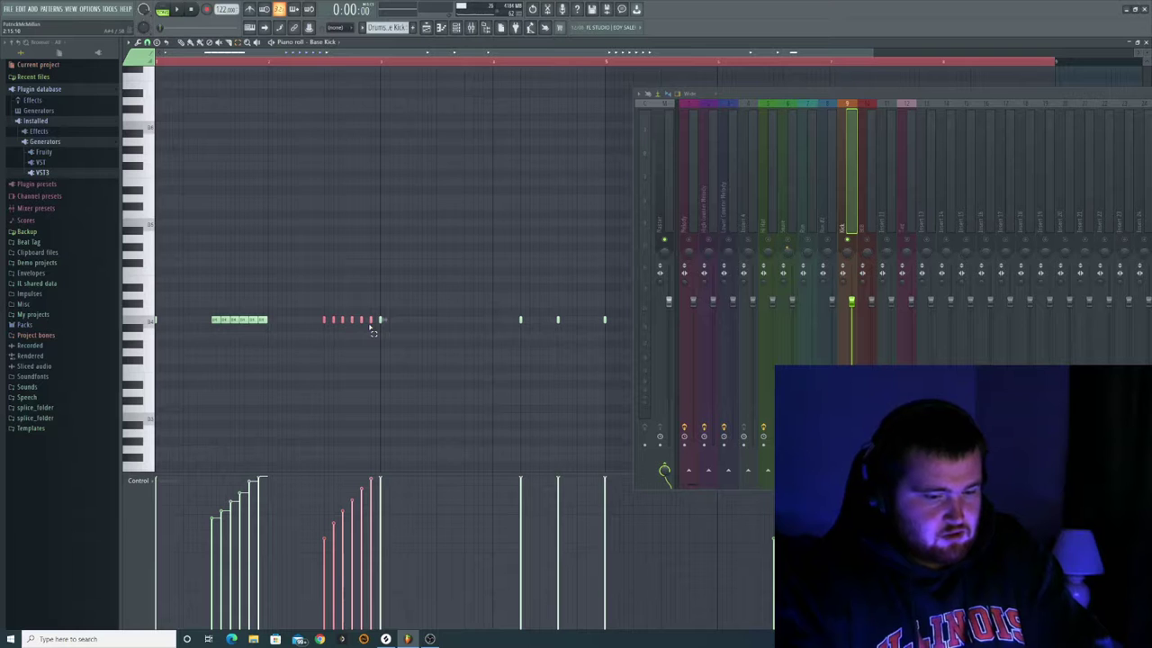
key("Delete")
left_click_drag(285, 336, 328, 328)
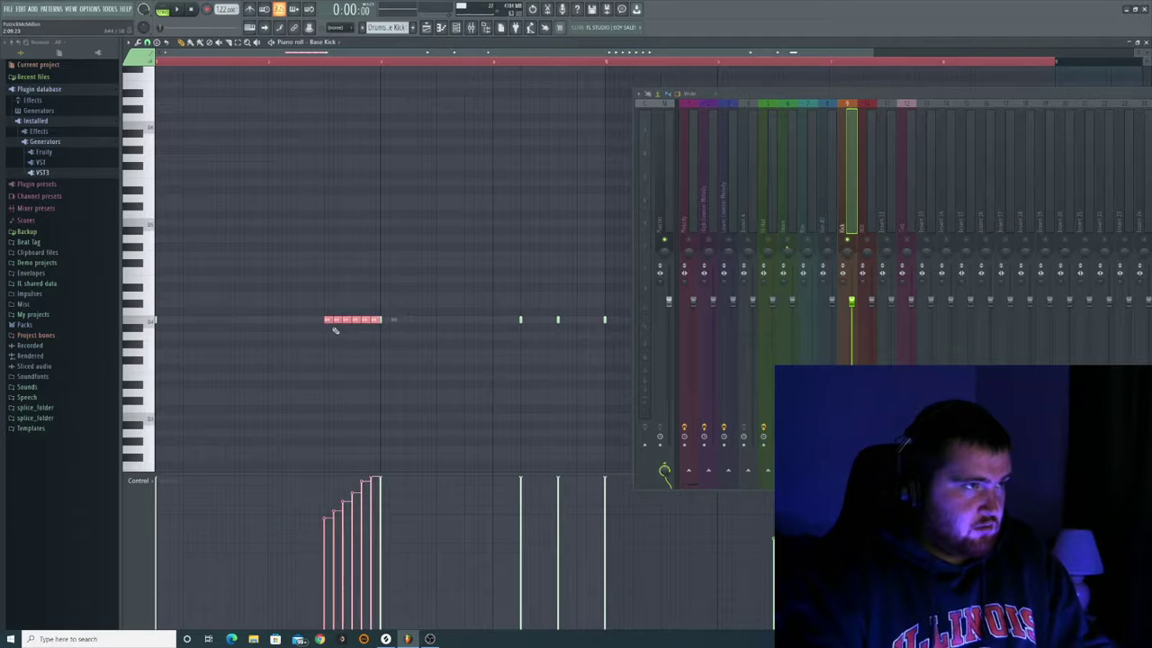
Step: Move the mixer off the notes and replace the kick roll at the end of bar 6 with the copied 808 roll
left_click_drag(786, 95, 446, 547)
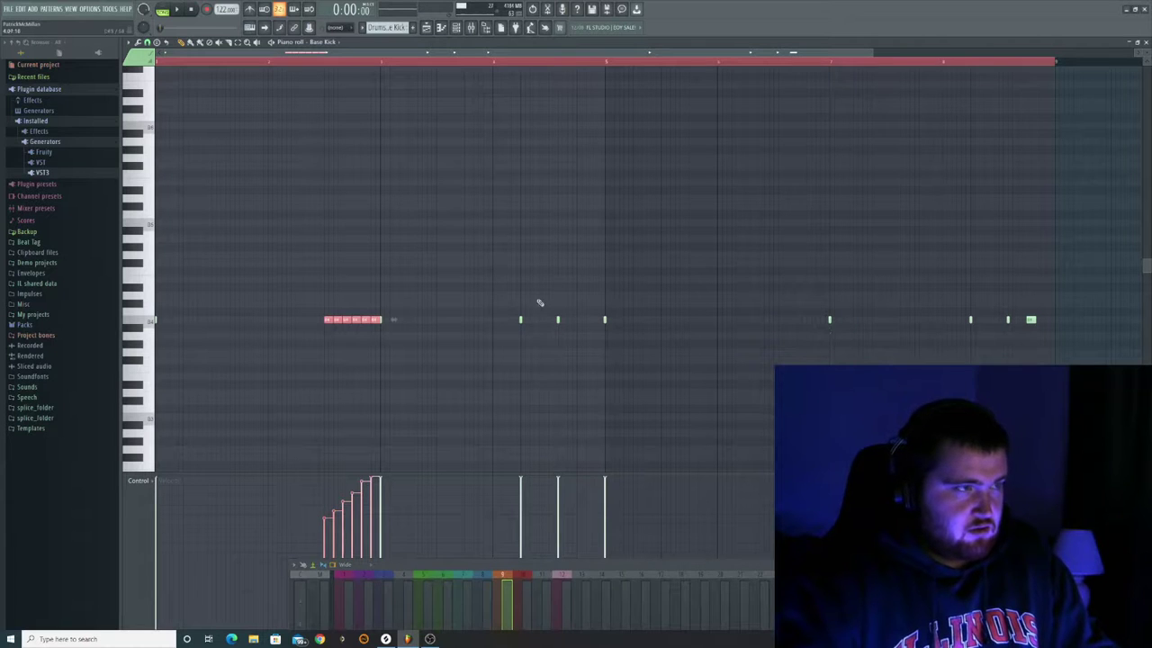
key("ctrl+z")
left_click_drag(214, 321, 779, 319)
Step: Play the revised kick, bring the mixer back up, and audition the 808 mixer track on its own
key("space")
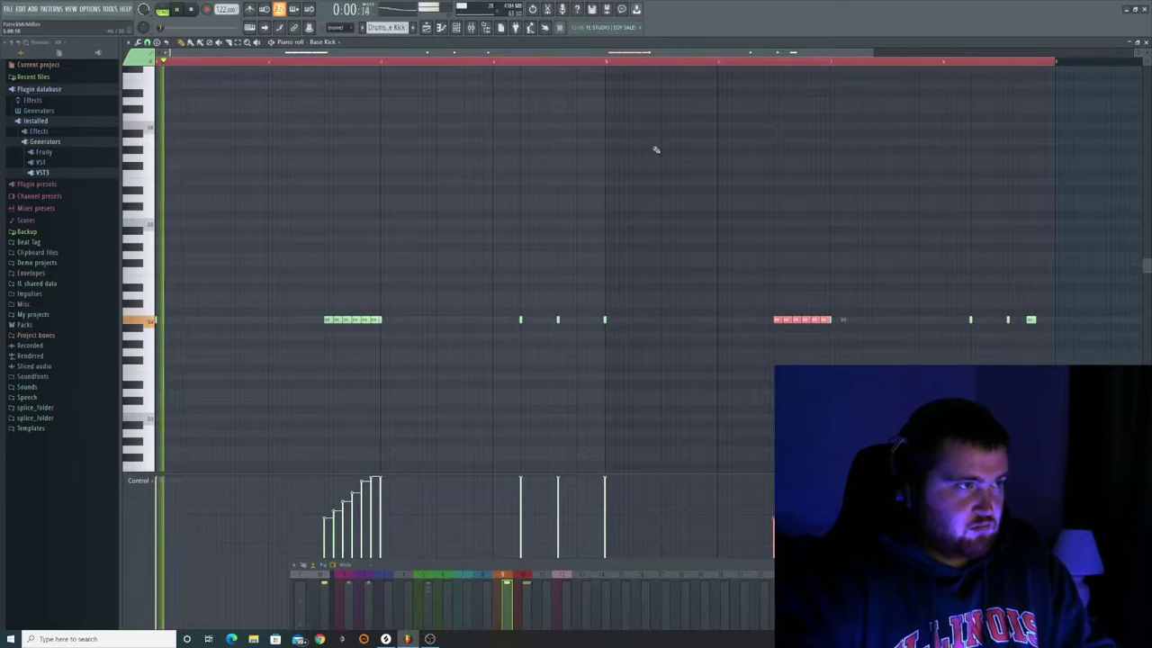
left_click_drag(647, 565, 710, 129)
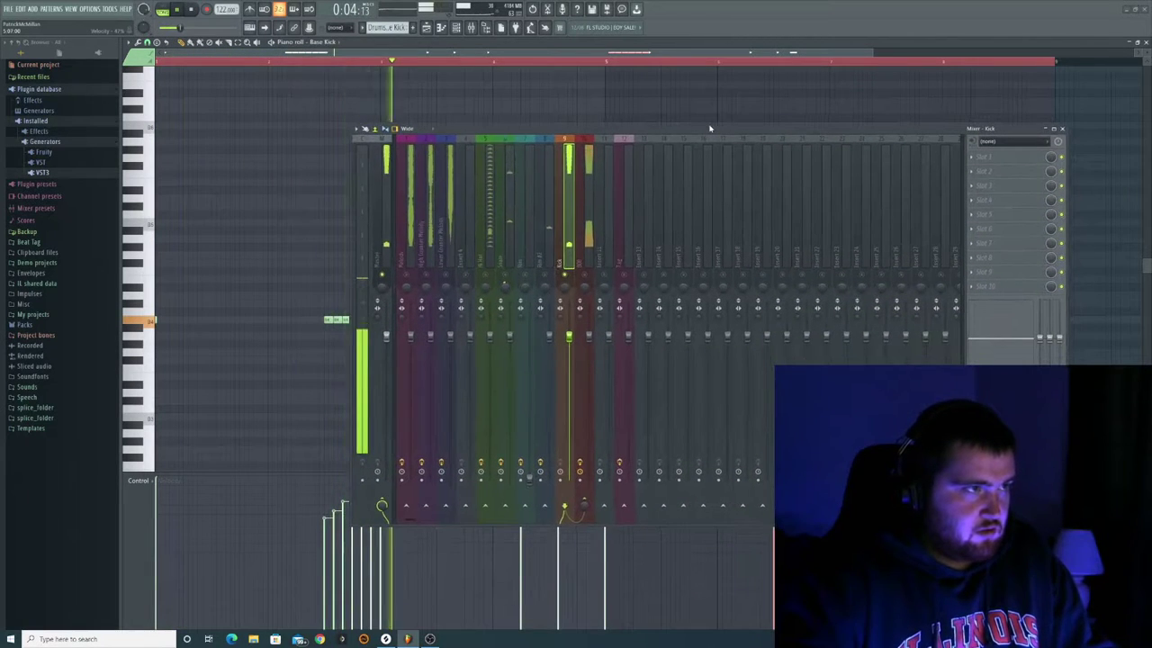
key("space")
left_click(590, 270)
key("space")
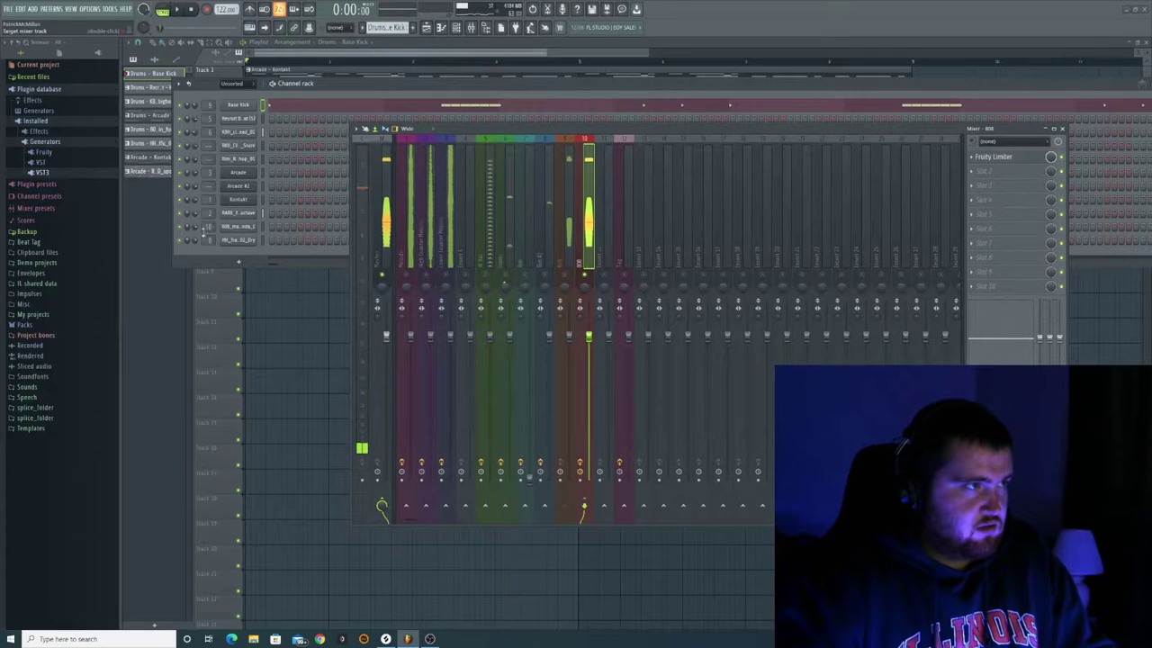
key("space")
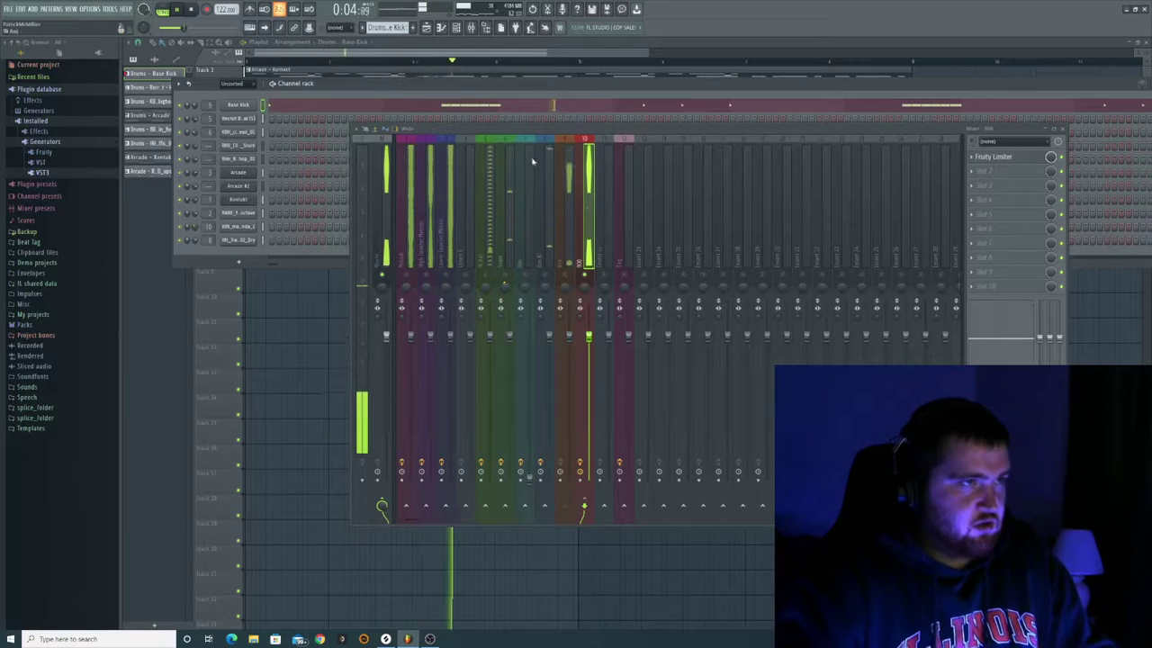
key("space")
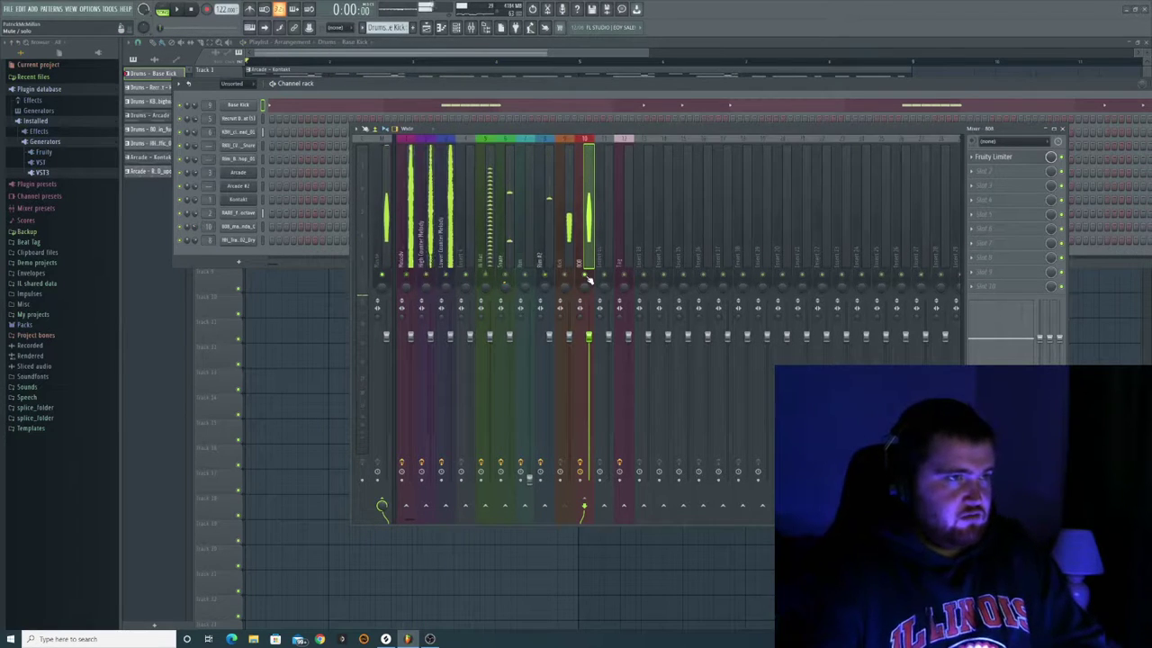
Step: Play the beat with all mixer tracks unmuted and lower the Kick track's volume to -2.9 dB
key("space")
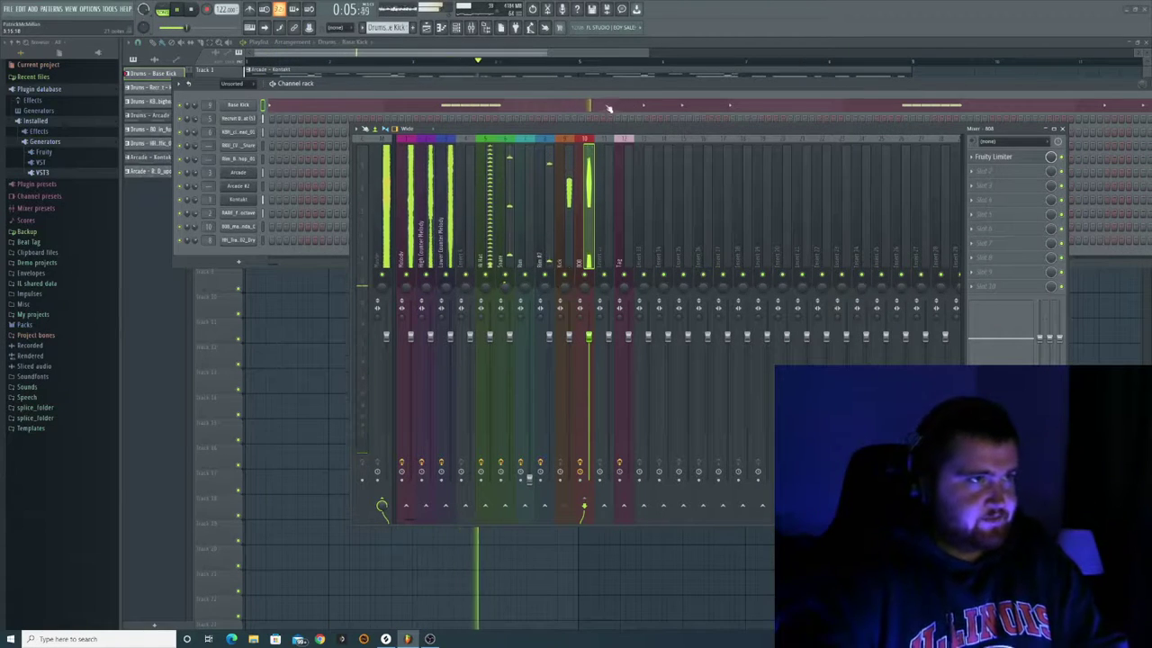
key("space")
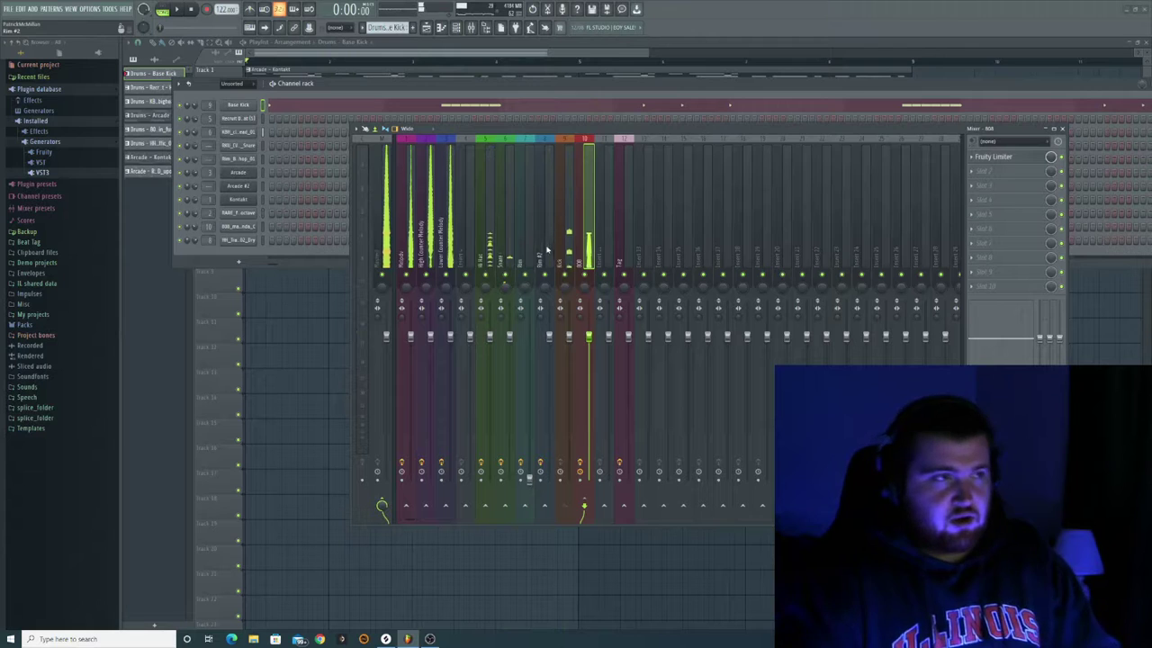
left_click(569, 337)
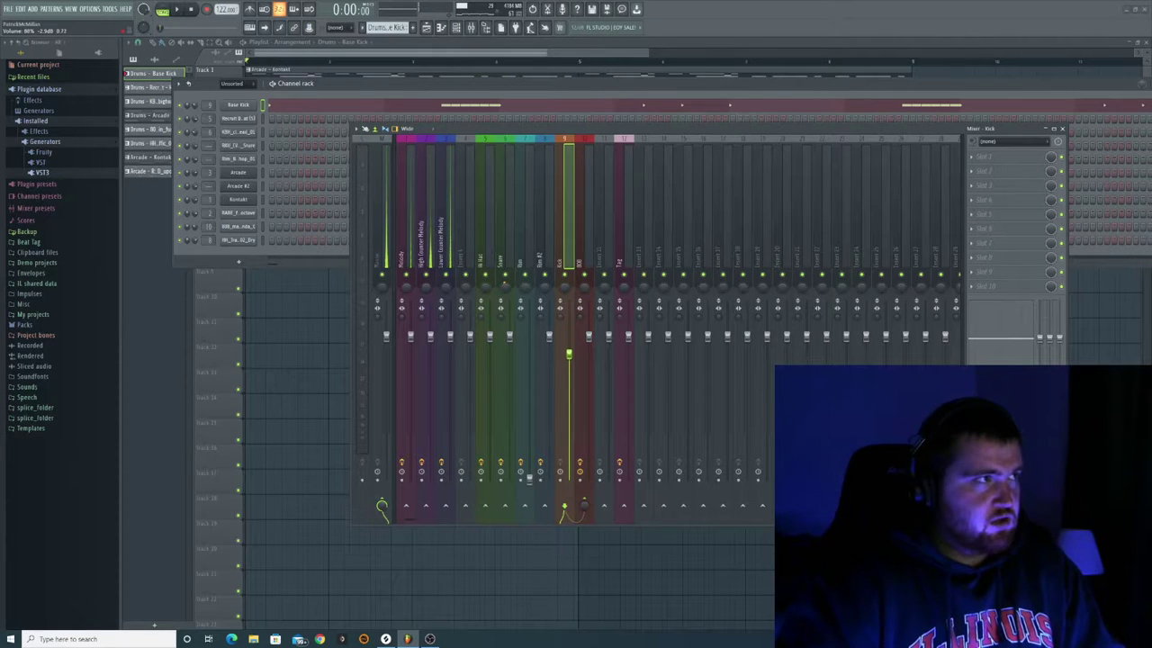
Step: Lower the mixer volumes of the 808 to -6.0 dB, the second Rim to -9.0 dB, and the Snare to -3.0 dB
left_click_drag(590, 337, 589, 343)
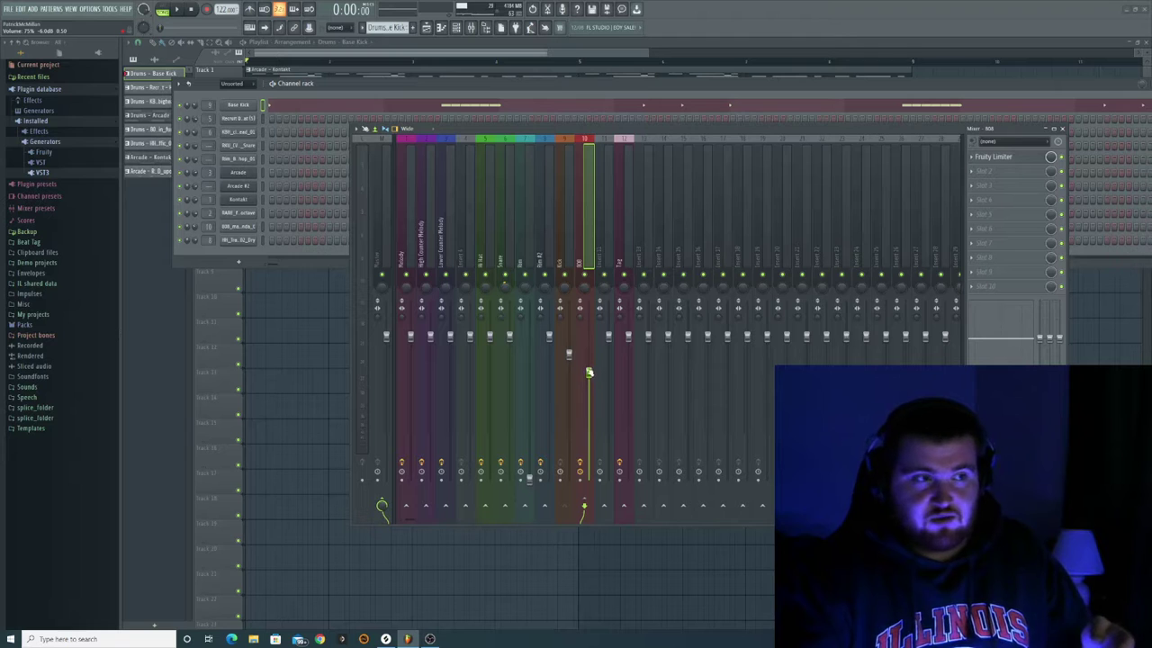
left_click(549, 338)
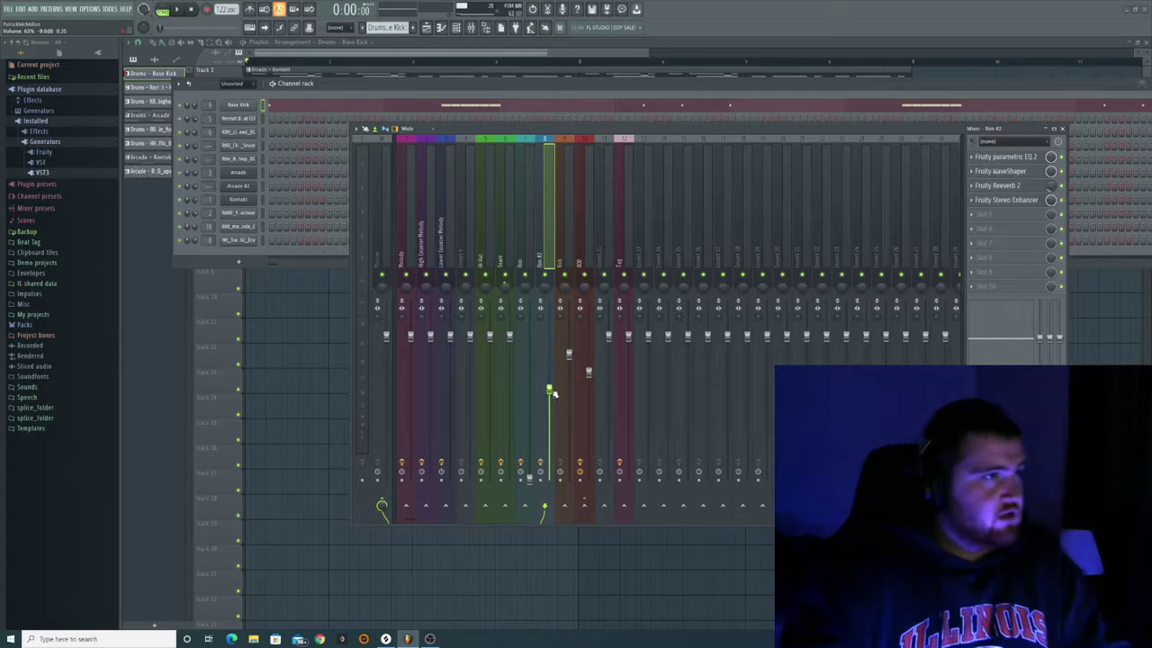
left_click(509, 338)
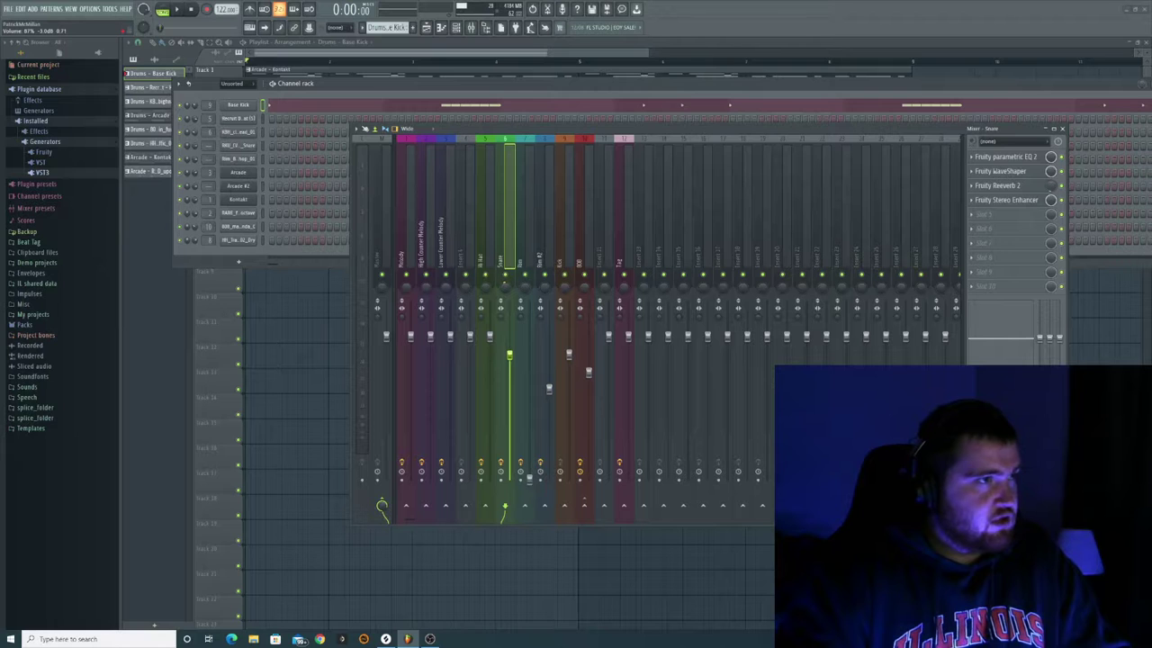
Step: Play the beat and inspect the Lower Counter Melody track's Parametric EQ 2 curve
left_click(444, 157)
key("space")
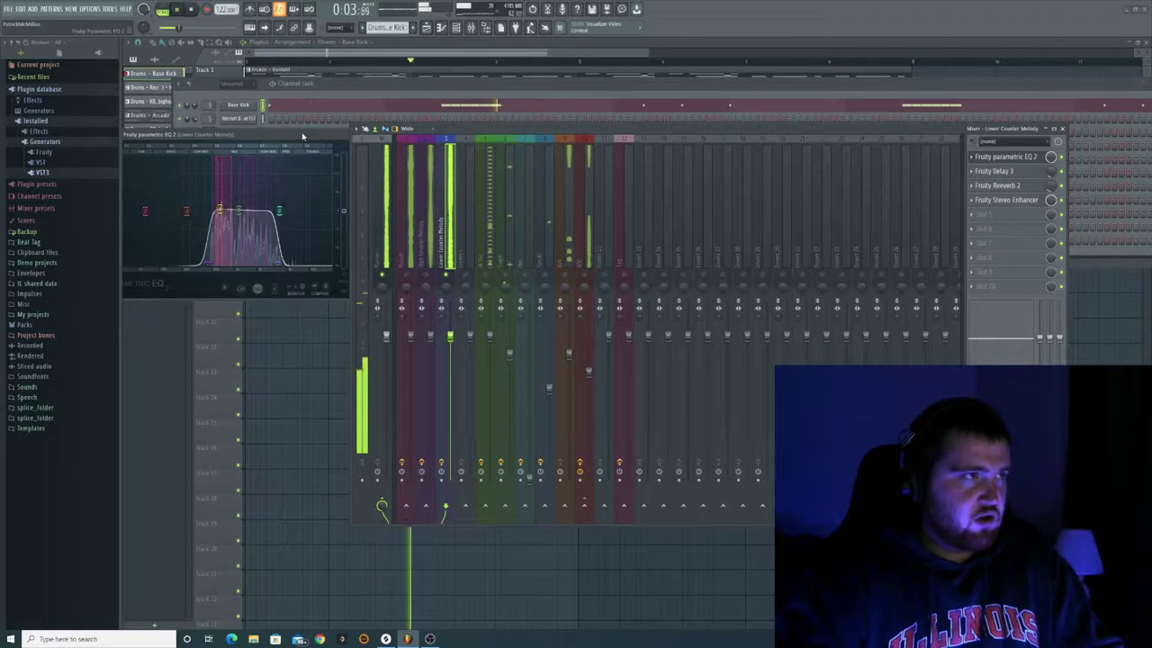
left_click_drag(303, 136, 302, 169)
left_click(342, 168)
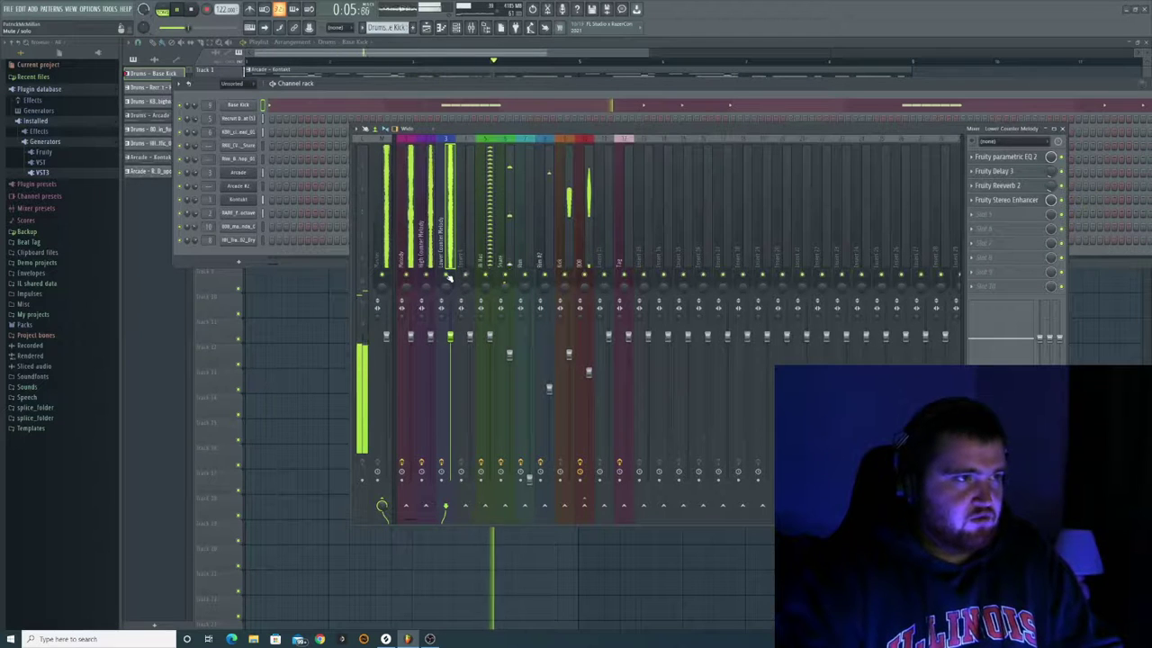
Step: Lower the Hi Hat to -12.0 dB, Melody to about -9 dB, High Counter Melody to the Hi Hat's level, and Lower Counter Melody further
left_click_drag(491, 340, 491, 351)
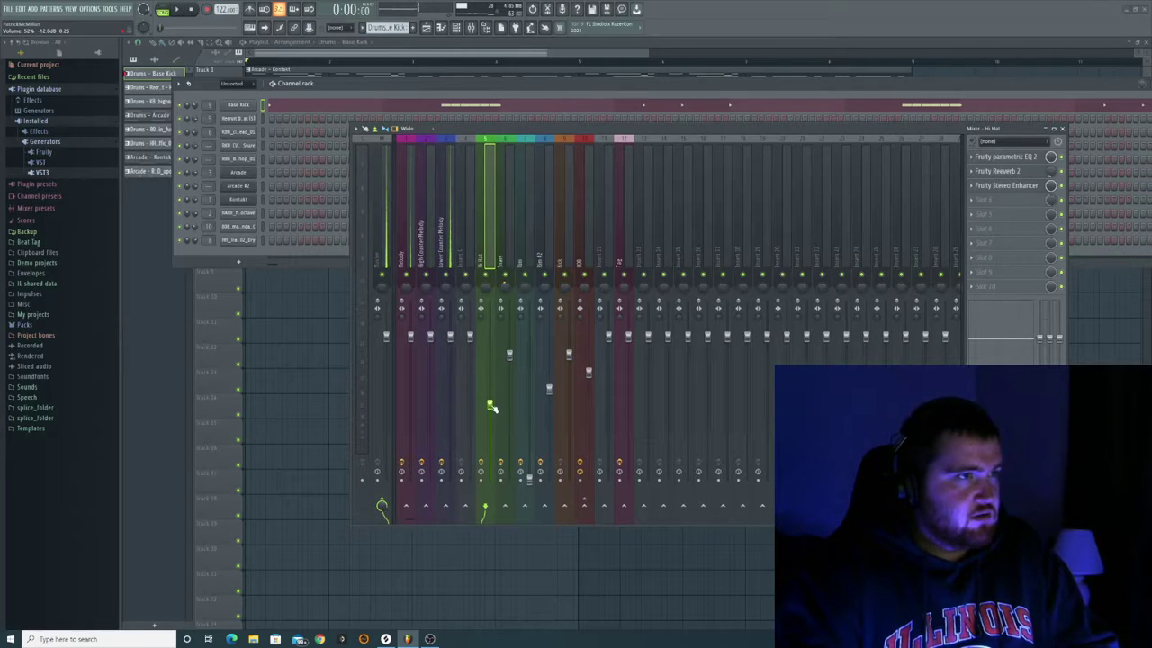
left_click(450, 338)
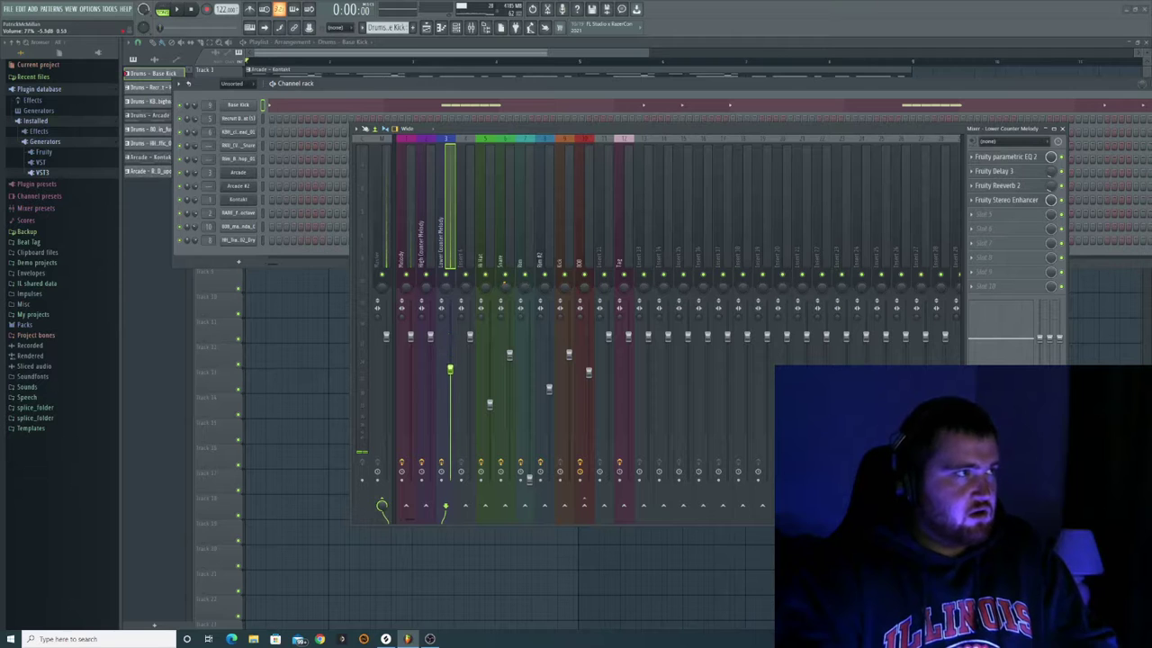
left_click(430, 337)
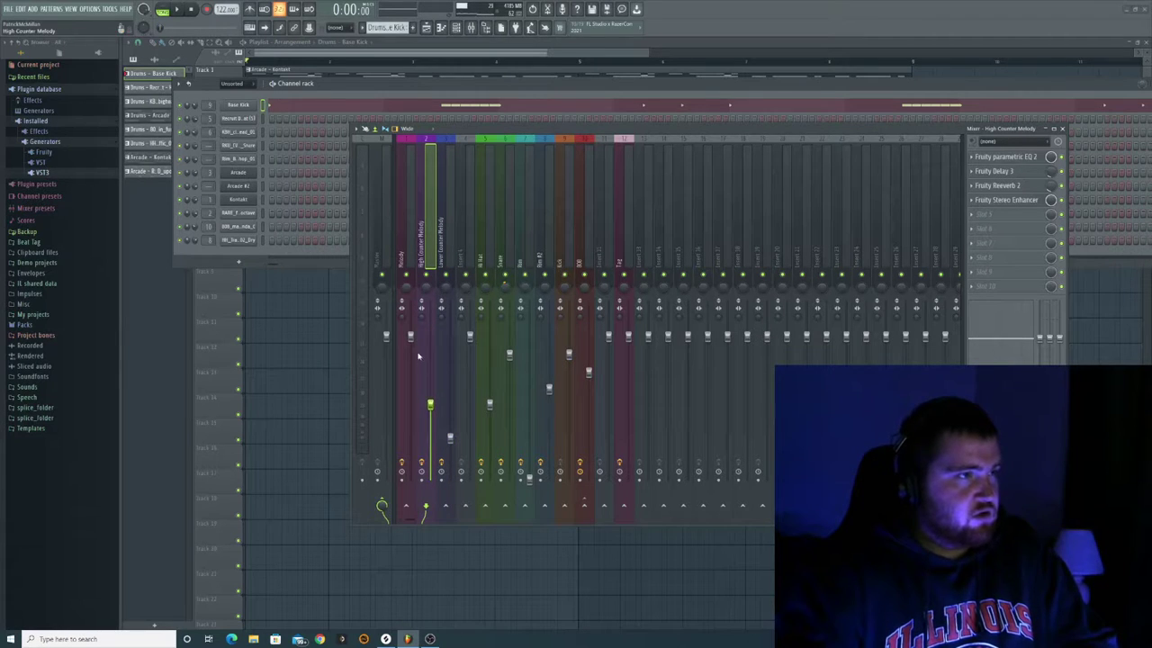
left_click_drag(415, 338, 411, 349)
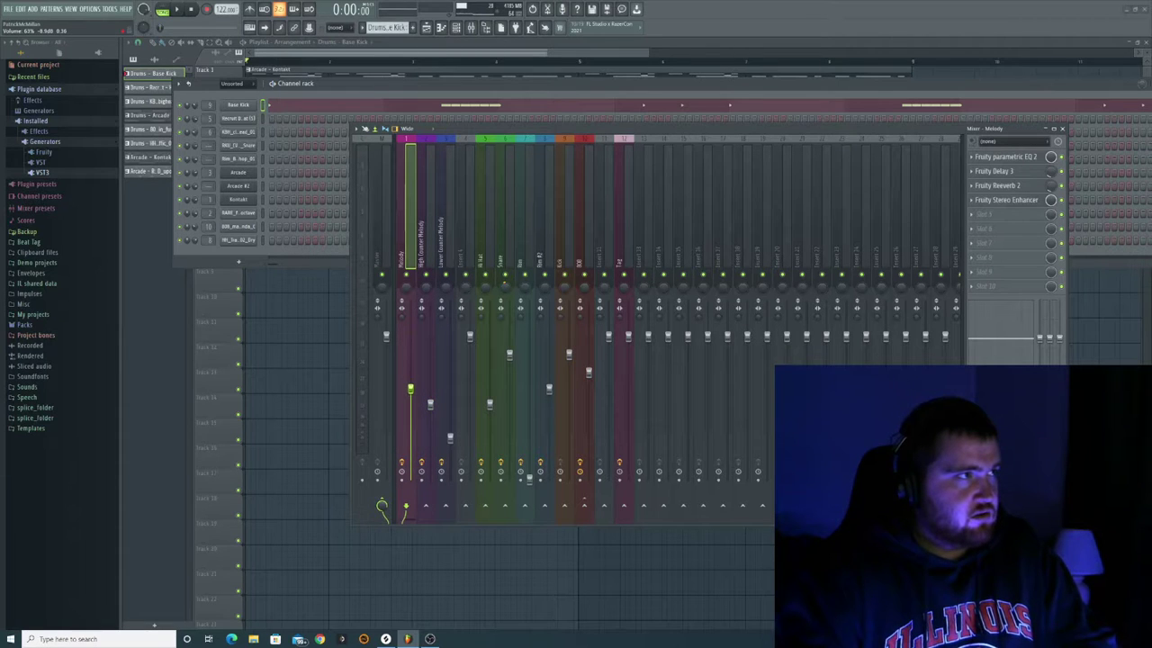
Step: Play the rebalanced beat briefly and clear the mixer and channel rack off the playlist
key("space")
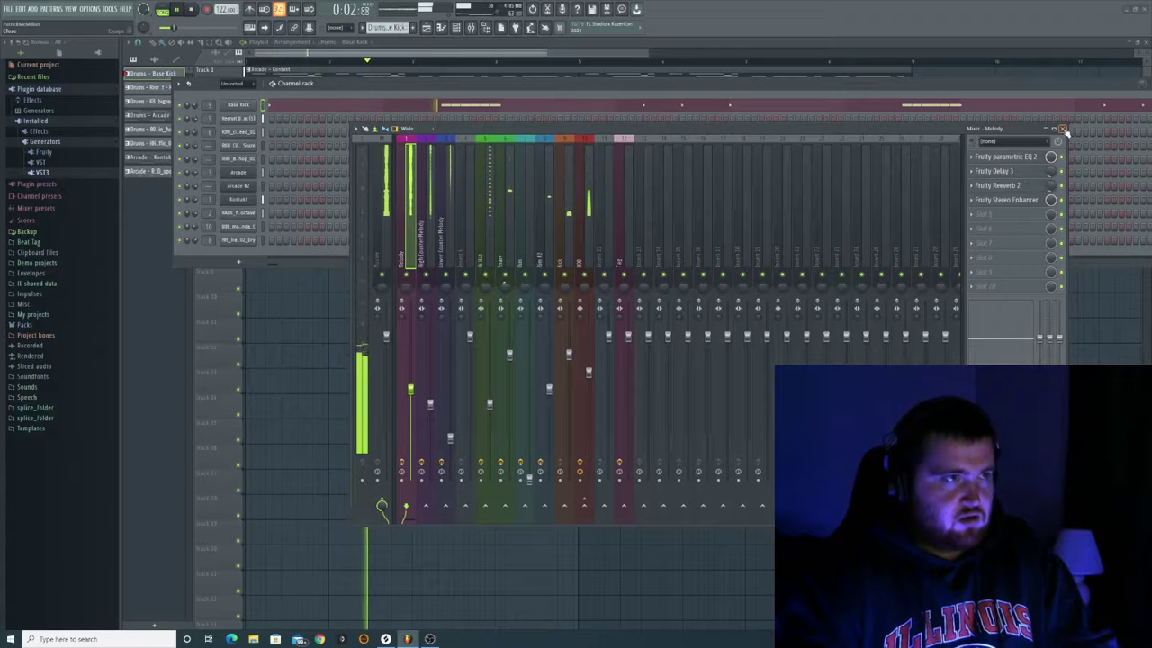
left_click(1063, 129)
left_click_drag(1042, 78, 1036, 134)
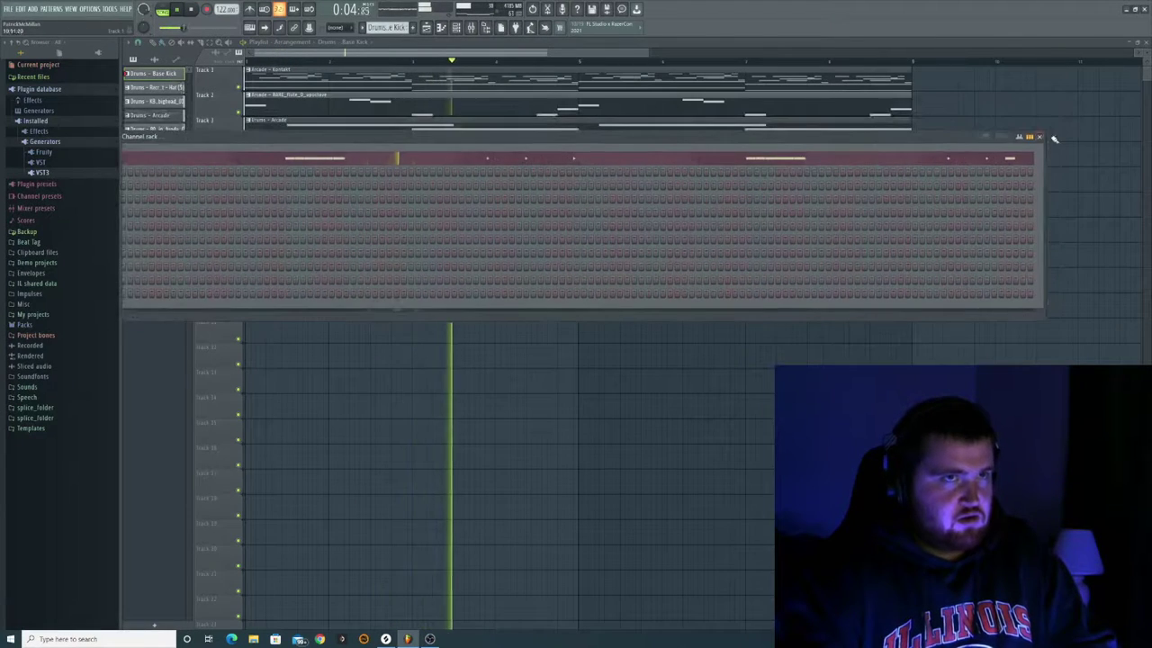
left_click(1018, 141)
key("space")
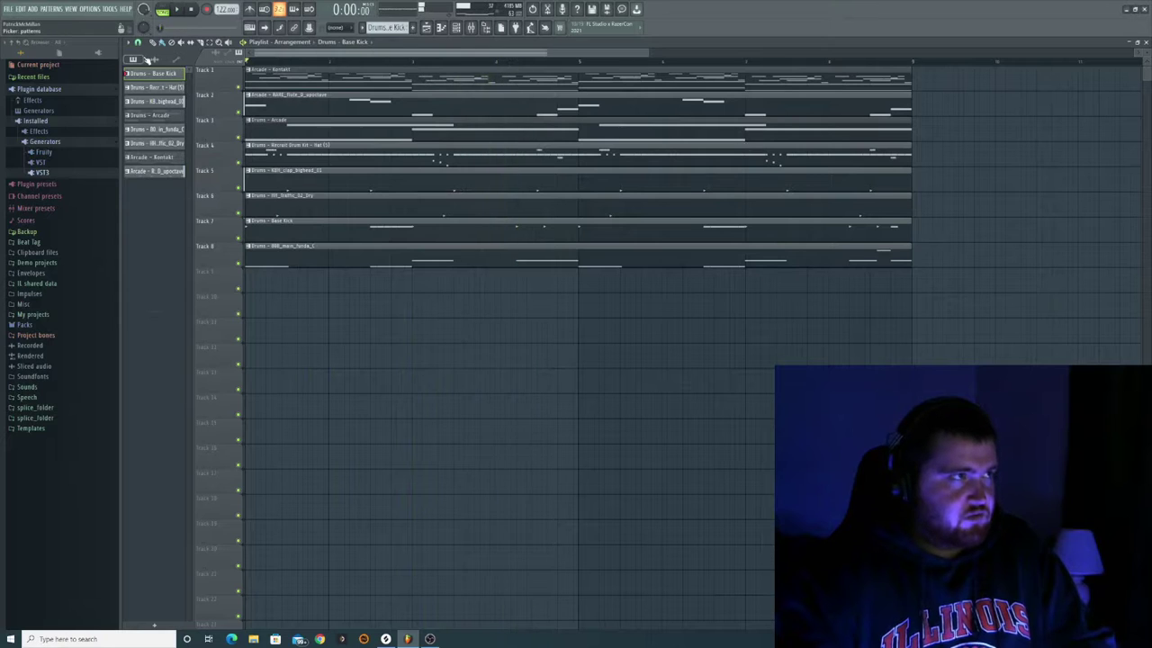
Step: Place the producer tag audio clip on Track 9 starting around the middle of bar 7, and choose a finer playlist snap
left_click_drag(153, 74, 839, 290)
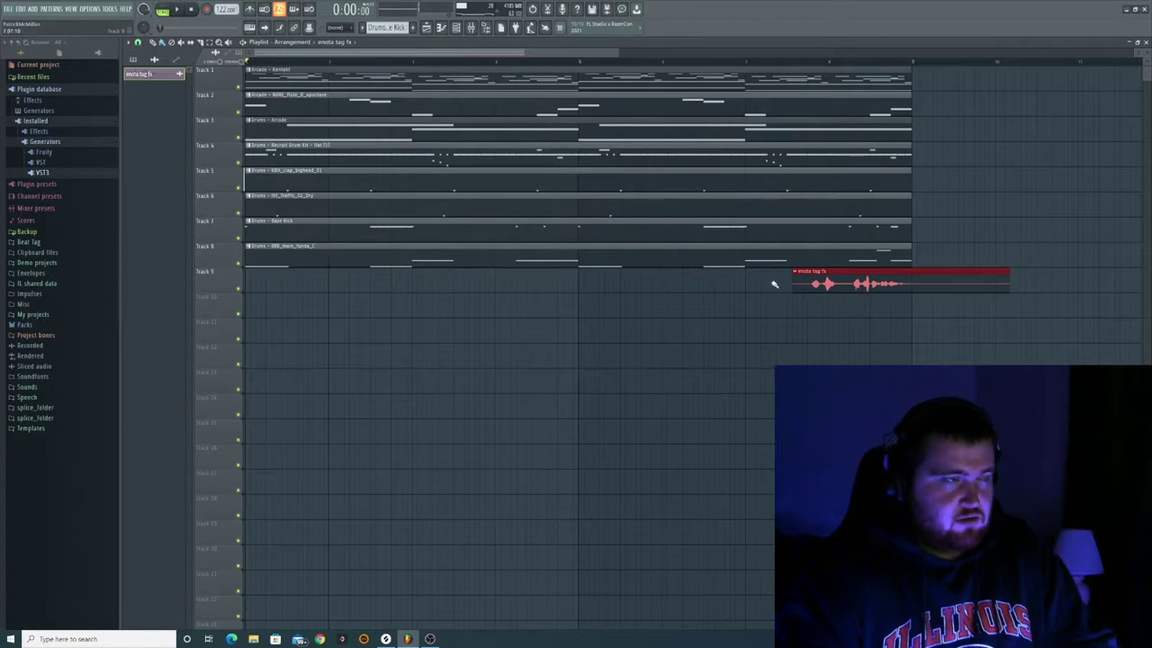
left_click(140, 43)
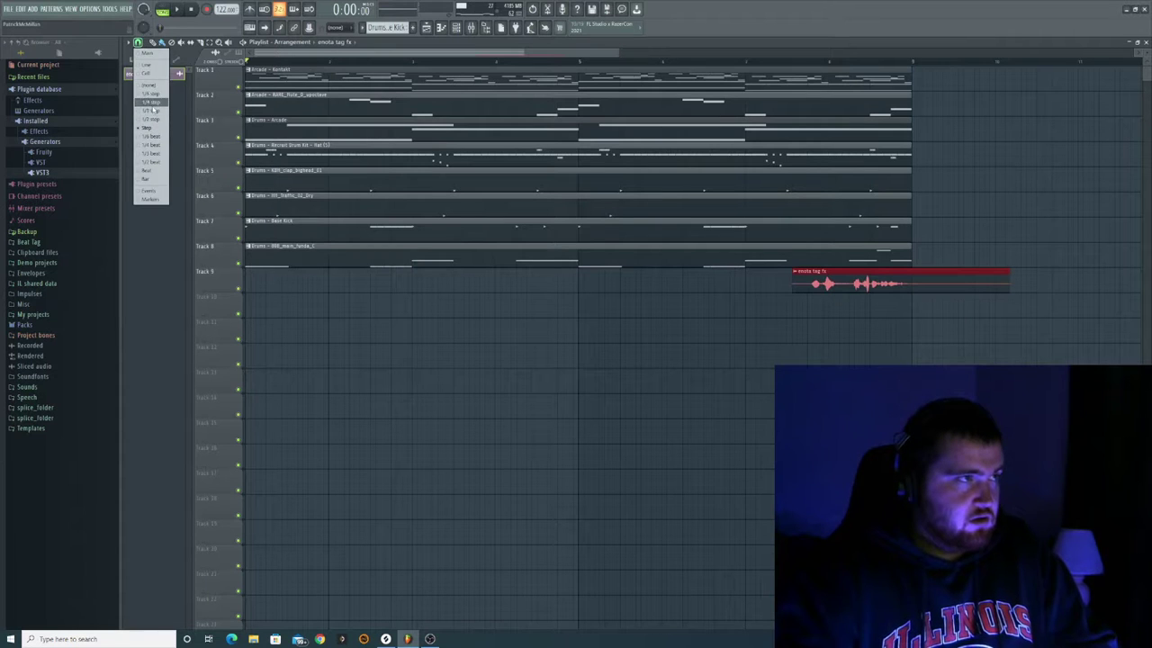
left_click(153, 109)
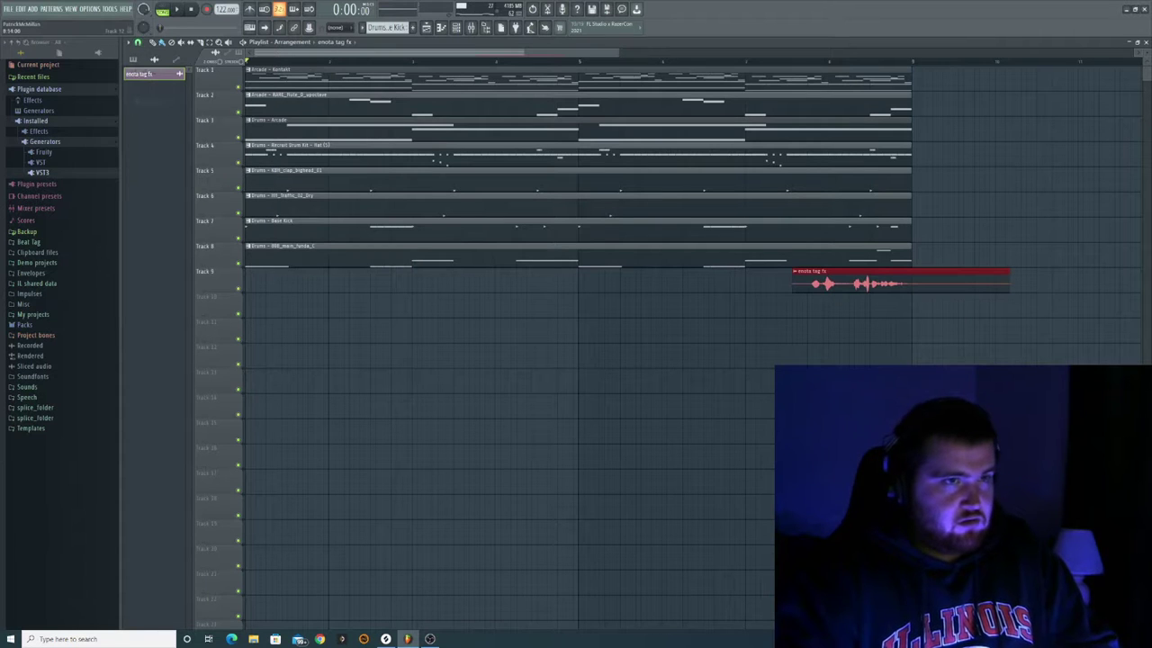
Step: Route the tag audio clip to the Tag mixer track, number 12
double_click(903, 283)
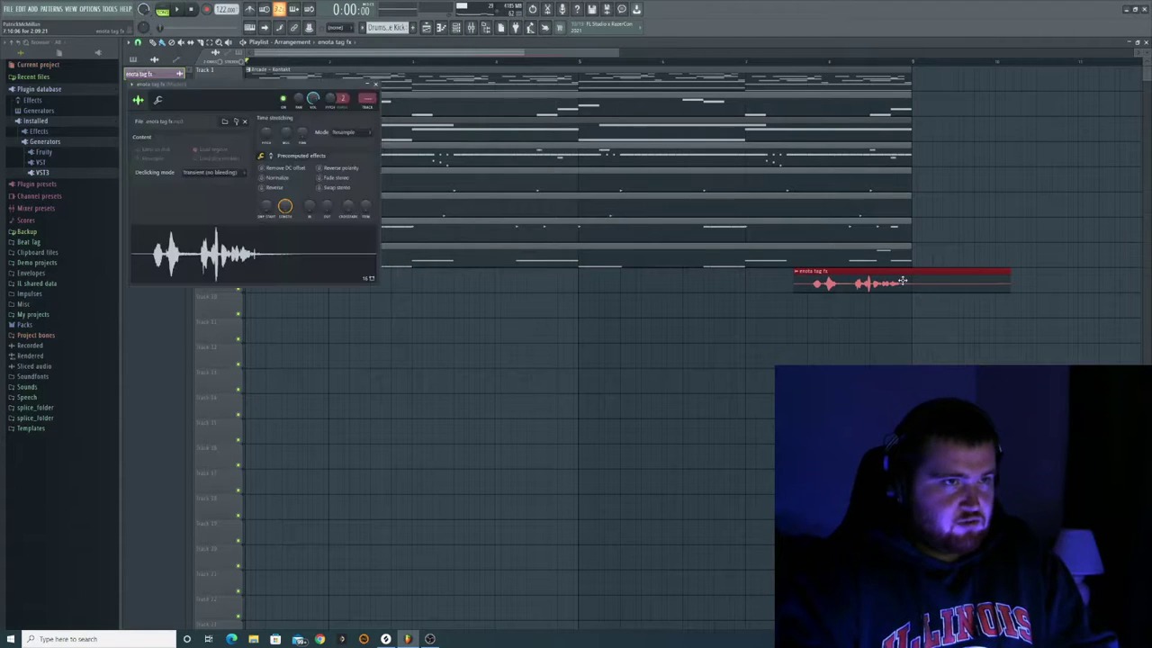
left_click(471, 28)
scroll(367, 100, "up", 12)
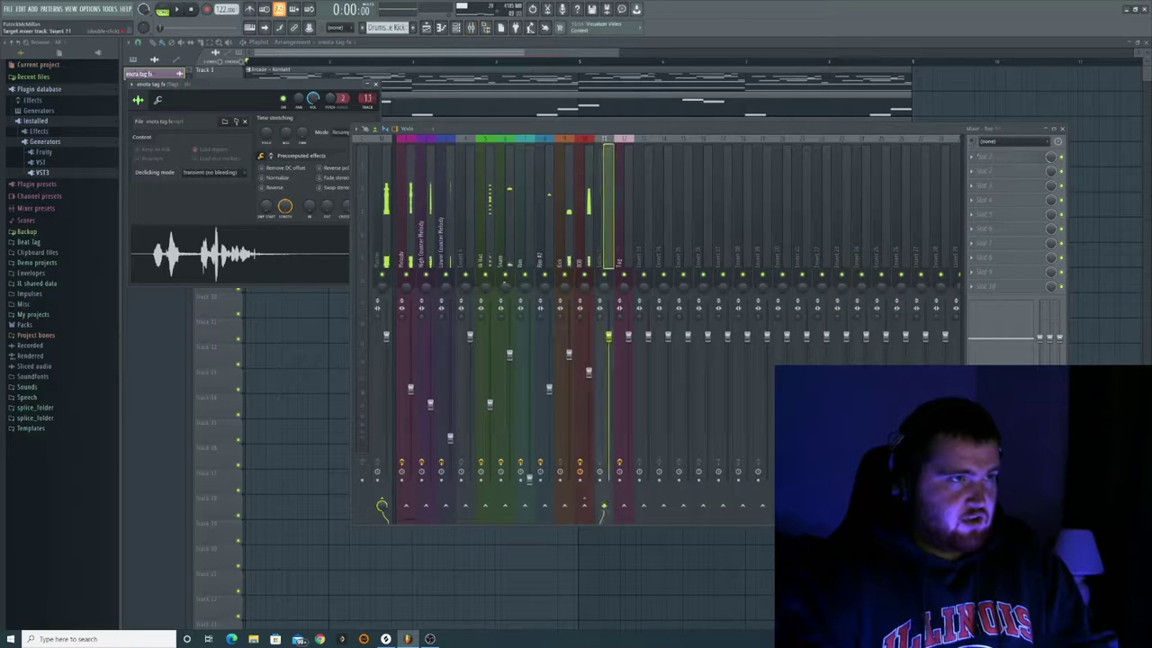
left_click(376, 84)
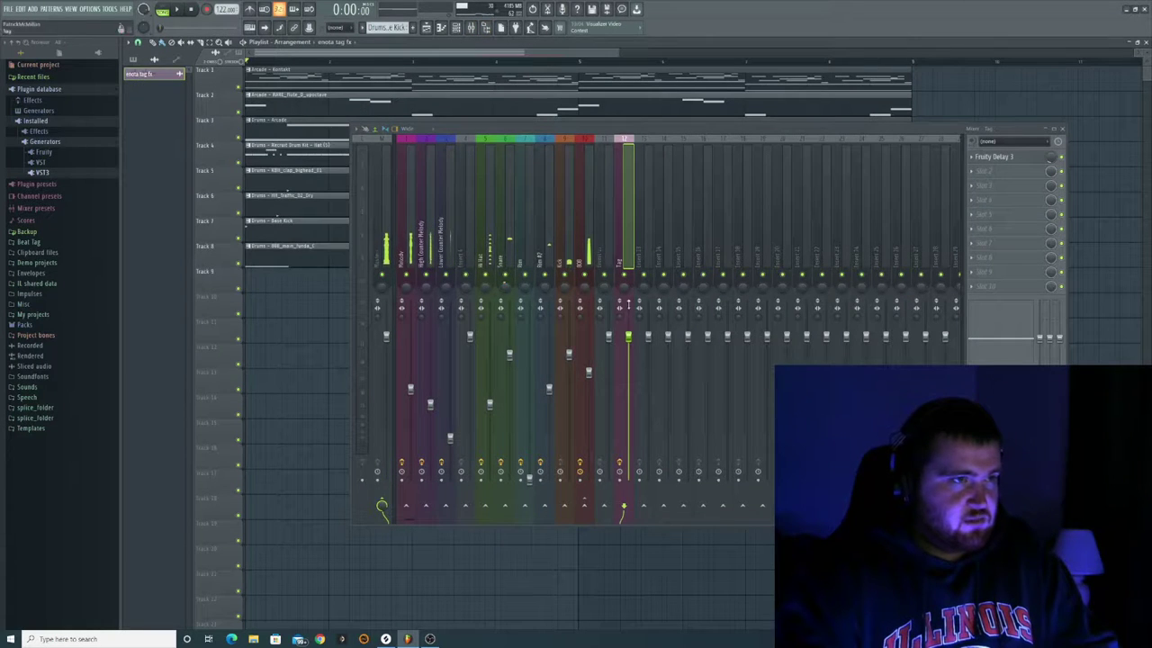
Step: Move the mixer below the clips, lower the tag clip's channel volume, and play the section containing the tag
left_click_drag(810, 131, 814, 388)
left_click(858, 288)
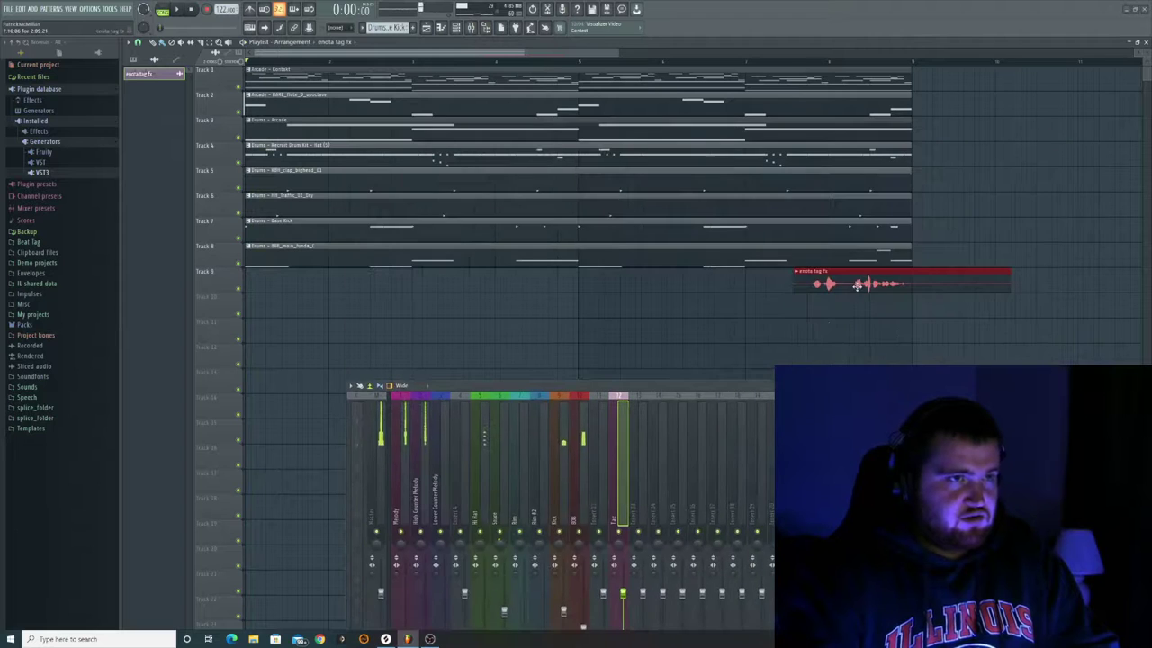
left_click(858, 288)
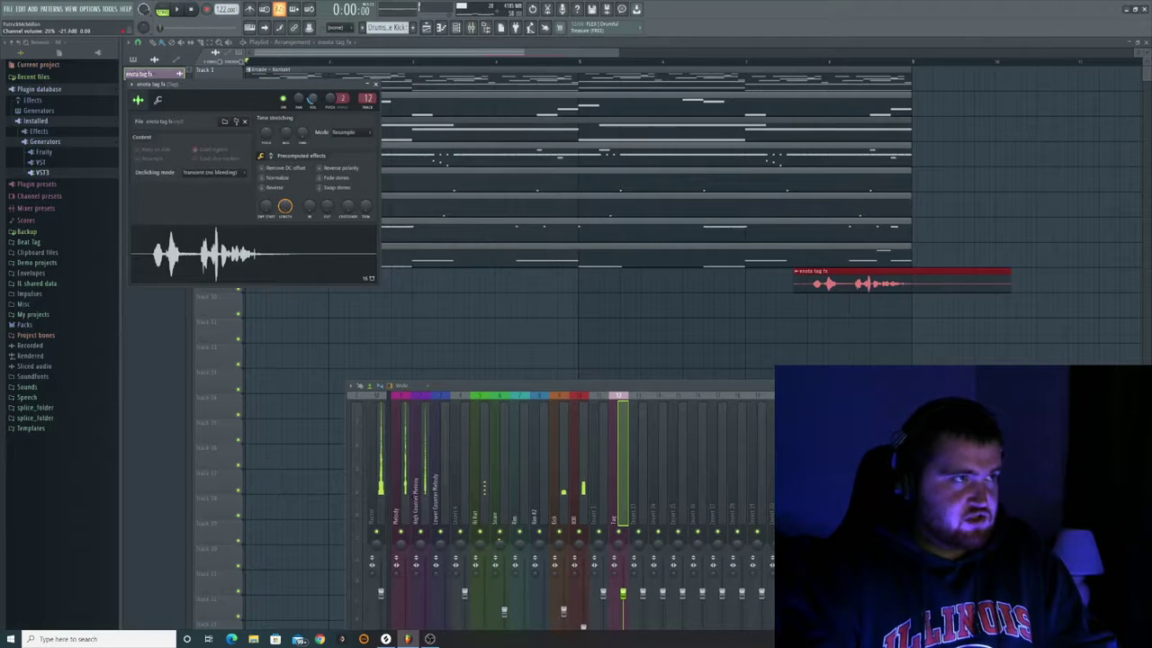
key("space")
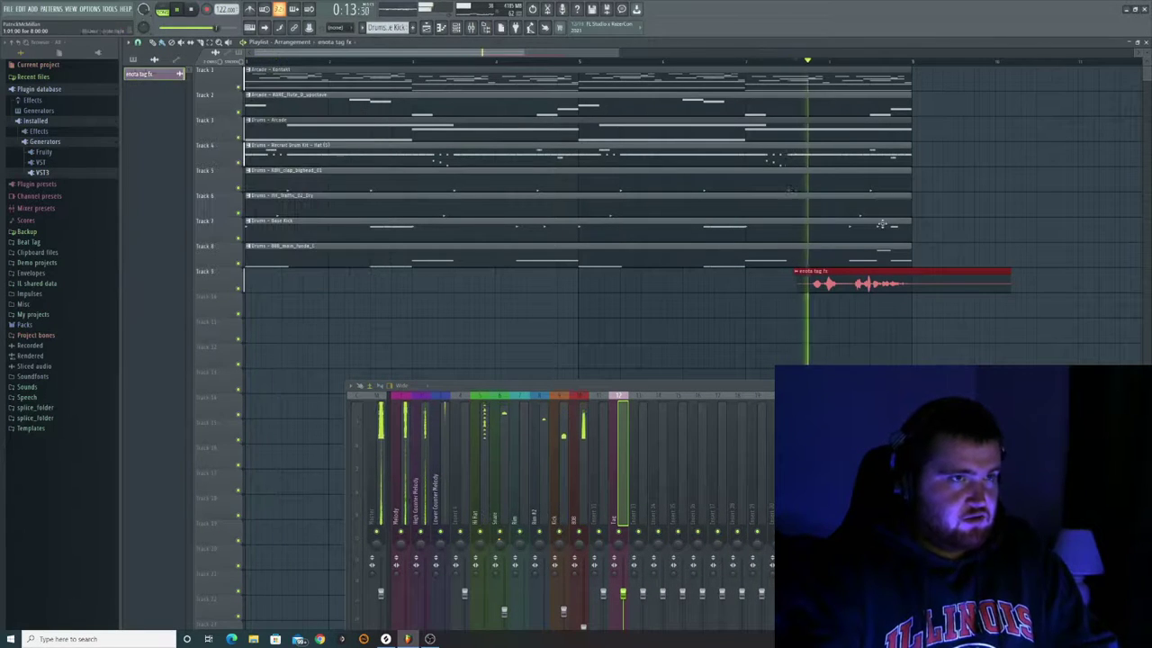
Step: Lower the Tag mixer track to about -6 dB, close the mixer, and audition the tag against the beat
left_click_drag(696, 389, 683, 337)
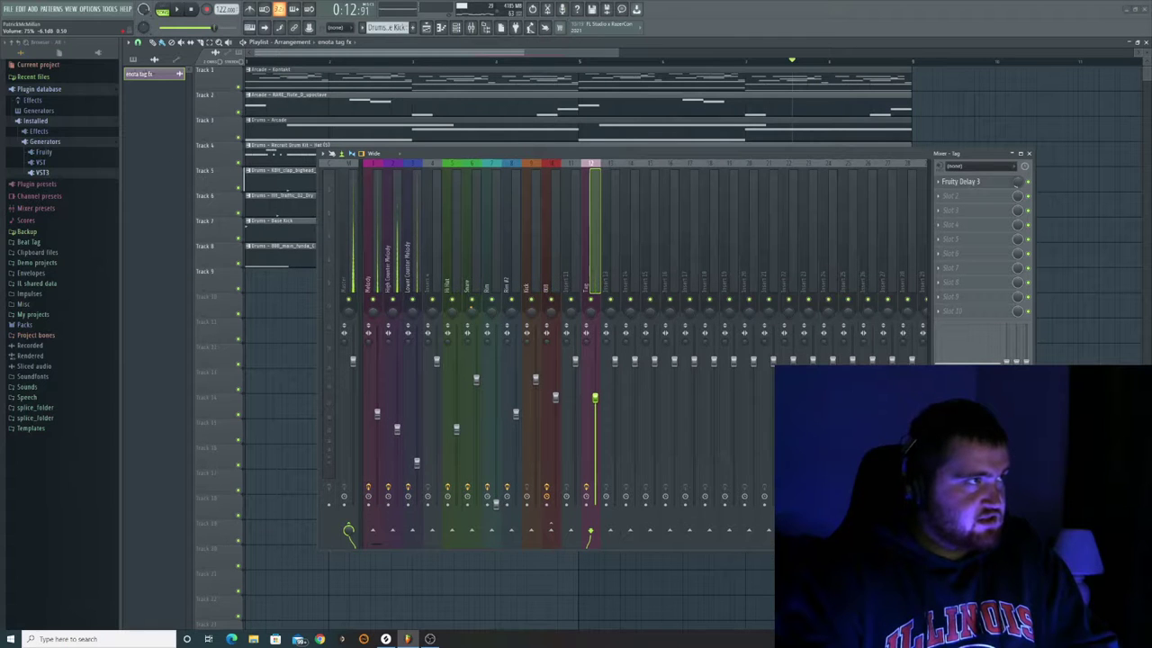
left_click(1027, 155)
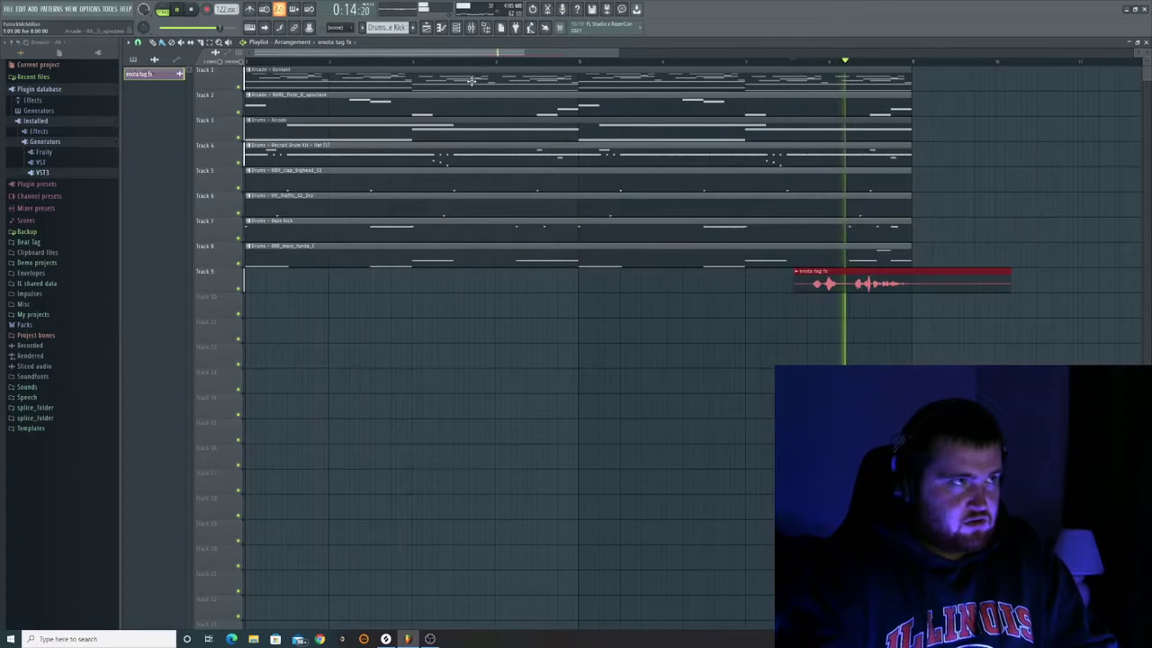
key("space")
Step: Duplicate the eight-bar clips on Tracks 1 to 8 end to end until the arrangement reaches bar 64
left_click_drag(945, 80, 178, 238)
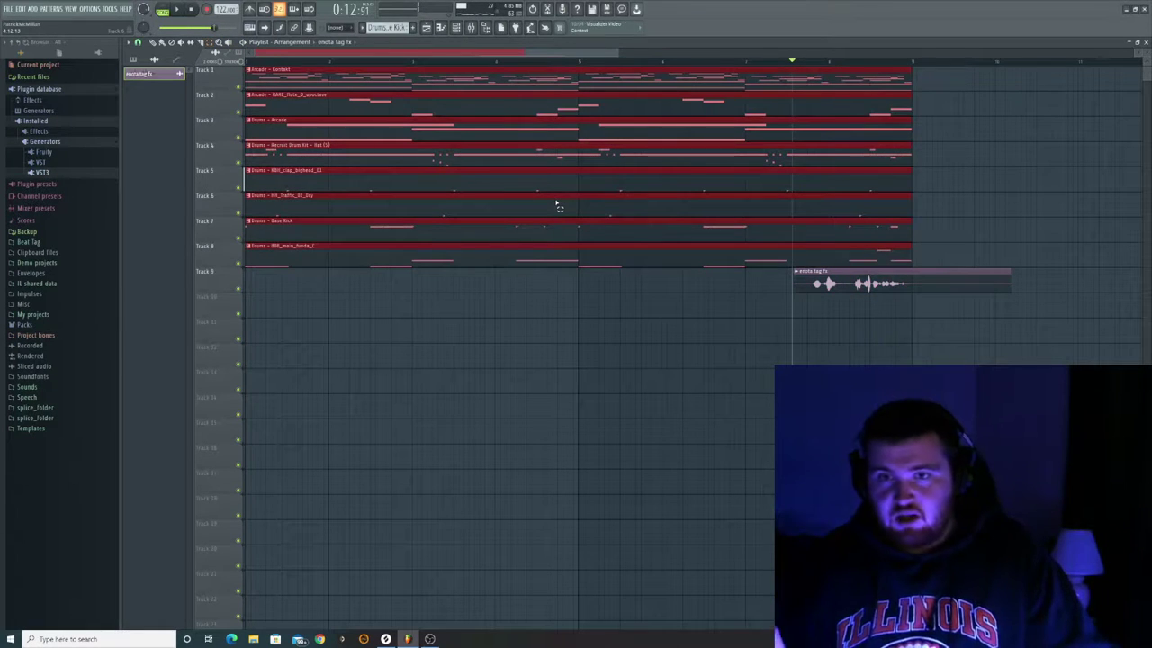
key("ctrl+b")
key("ctrl+b")
key("ctrl+b")
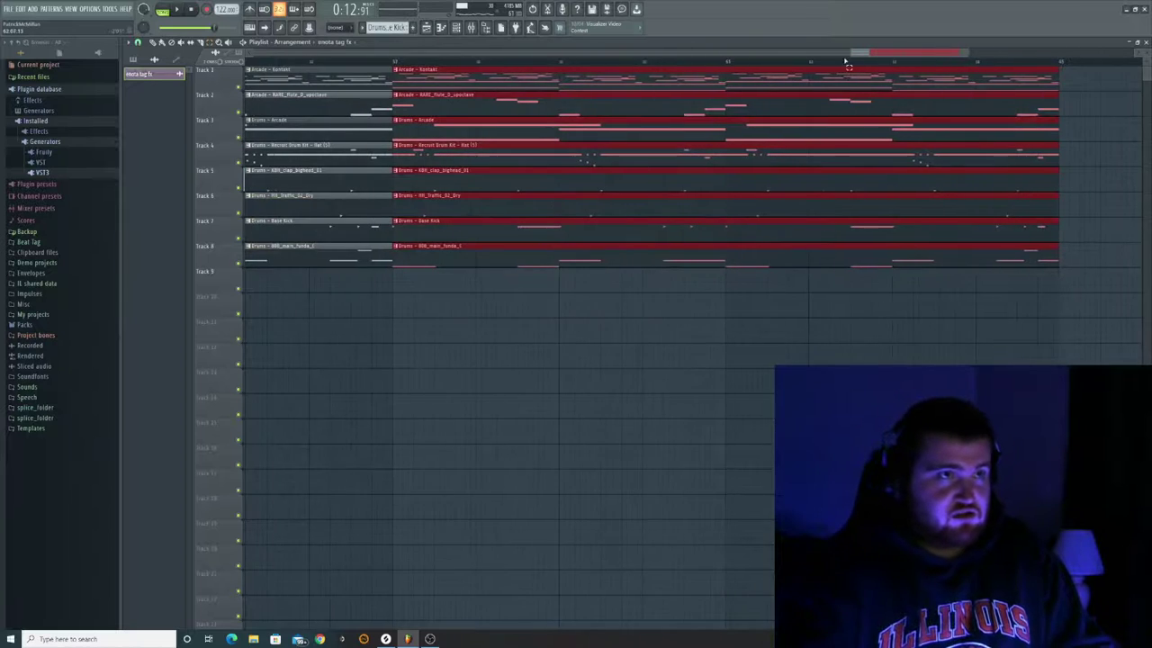
left_click_drag(847, 53, 257, 53)
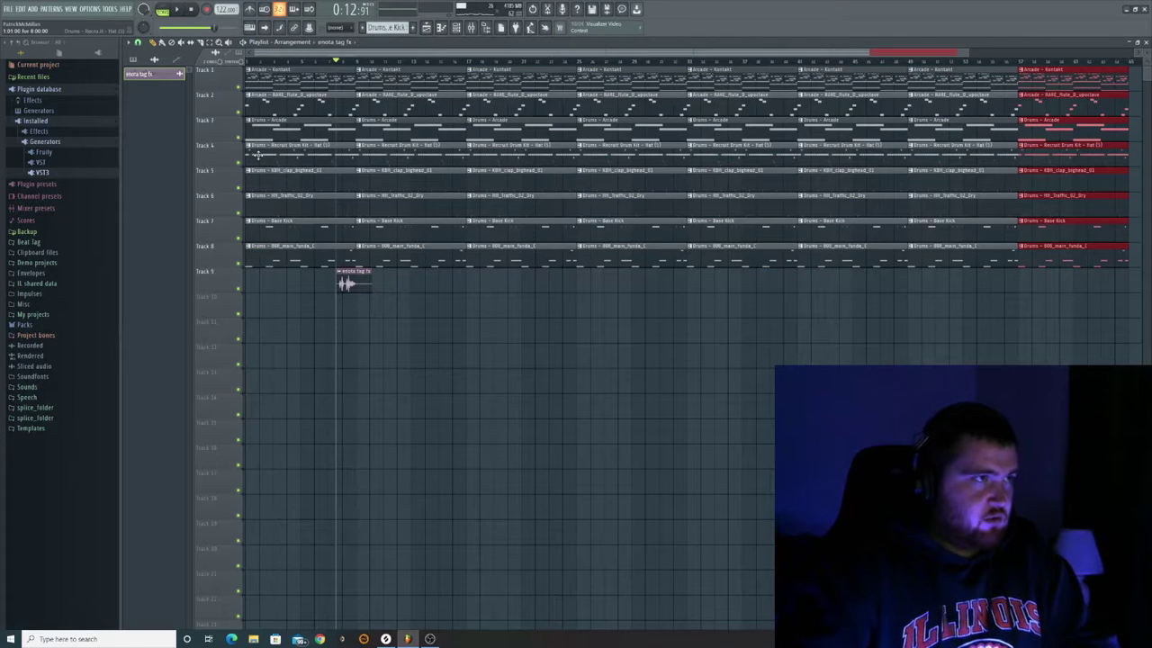
Step: Delete the hat, clap, Traffic percussion, kick and 808 clips from the first eight bars while the song plays
right_click(270, 176)
right_click(273, 196)
right_click(270, 166)
key("space")
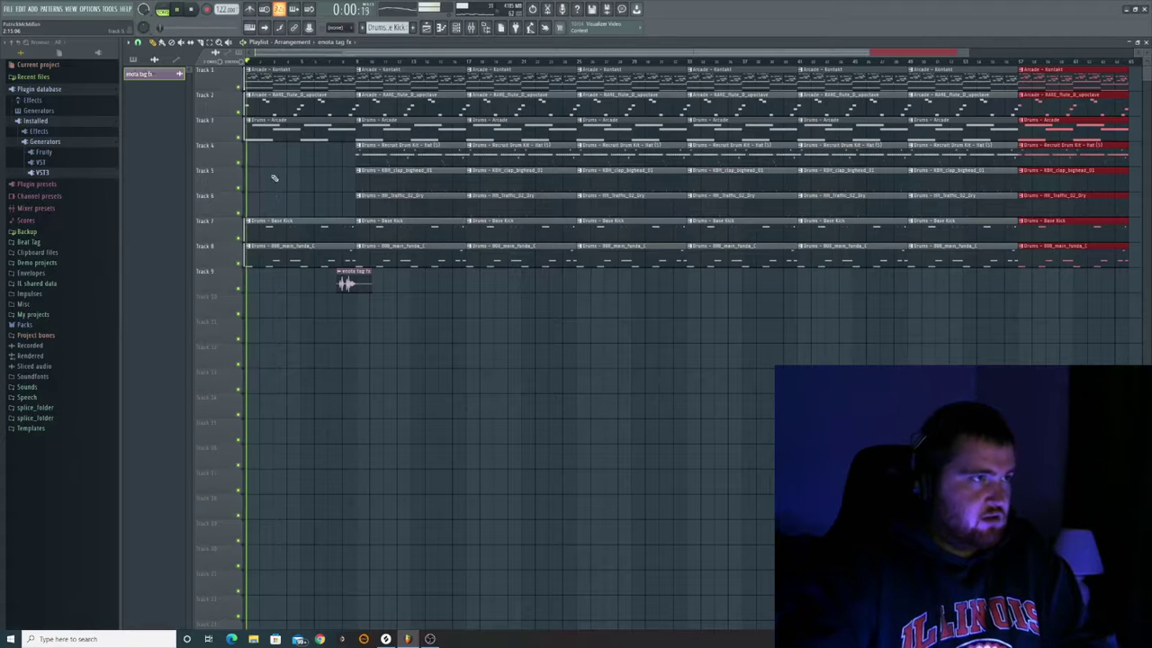
right_click(270, 225)
right_click(252, 251)
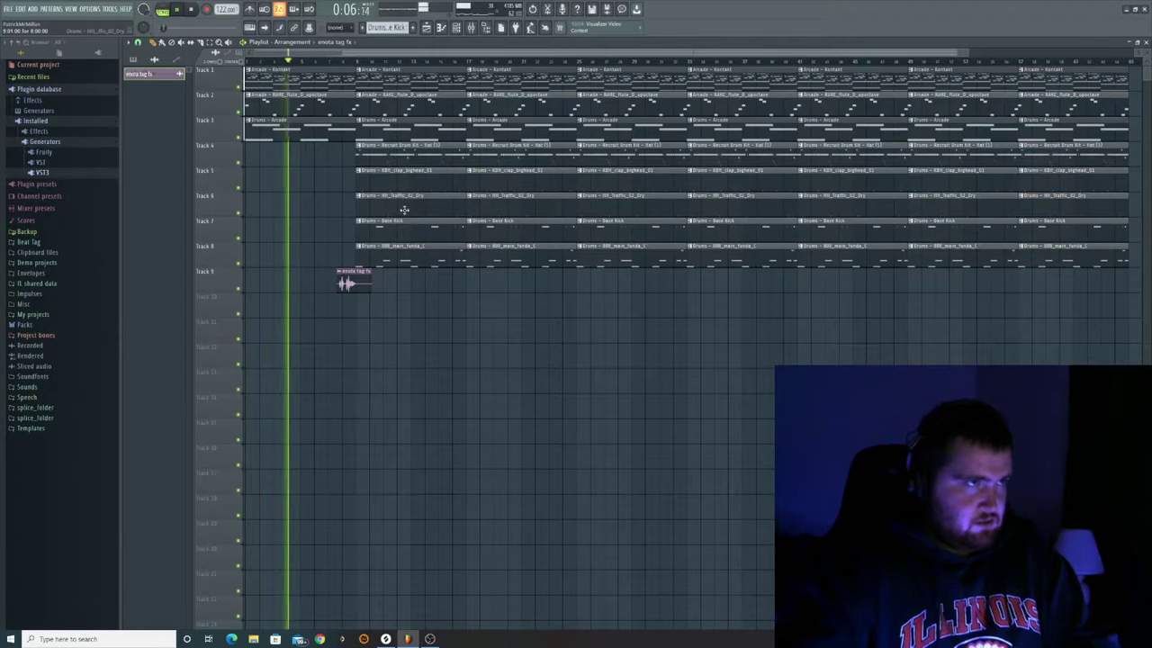
Step: Delete the kick and 808 clips in bars 9–16 and all drum and 808 clips on Tracks 4 to 8 in bars 25–32
left_click_drag(404, 212, 418, 270)
key("Delete")
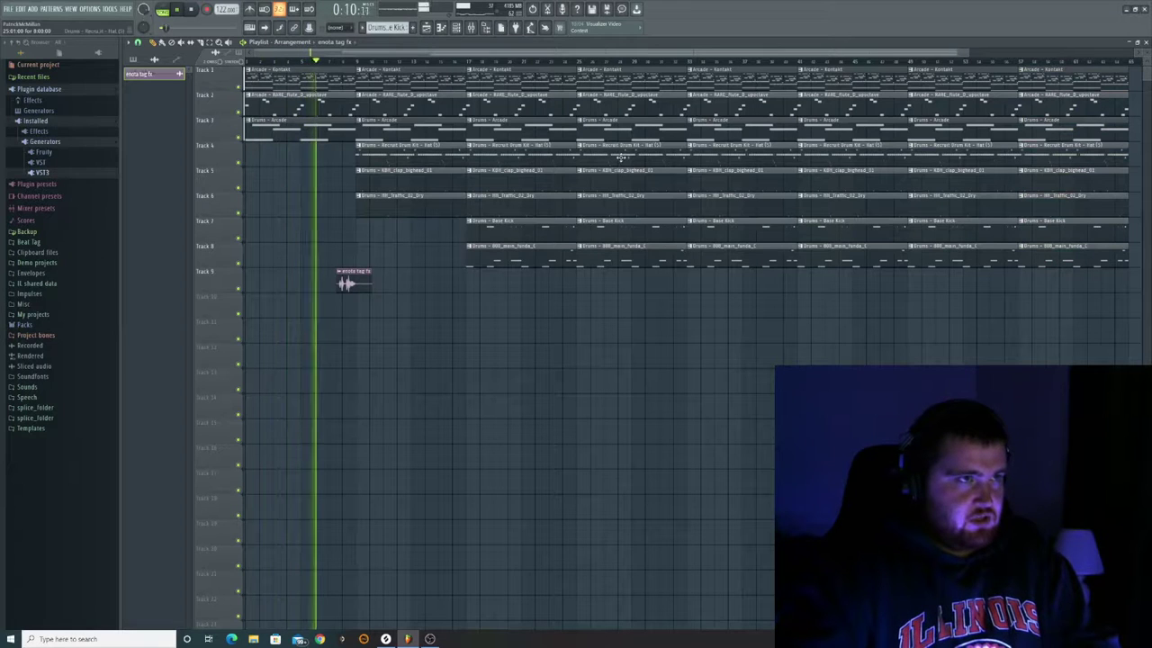
left_click_drag(621, 157, 625, 265)
key("Delete")
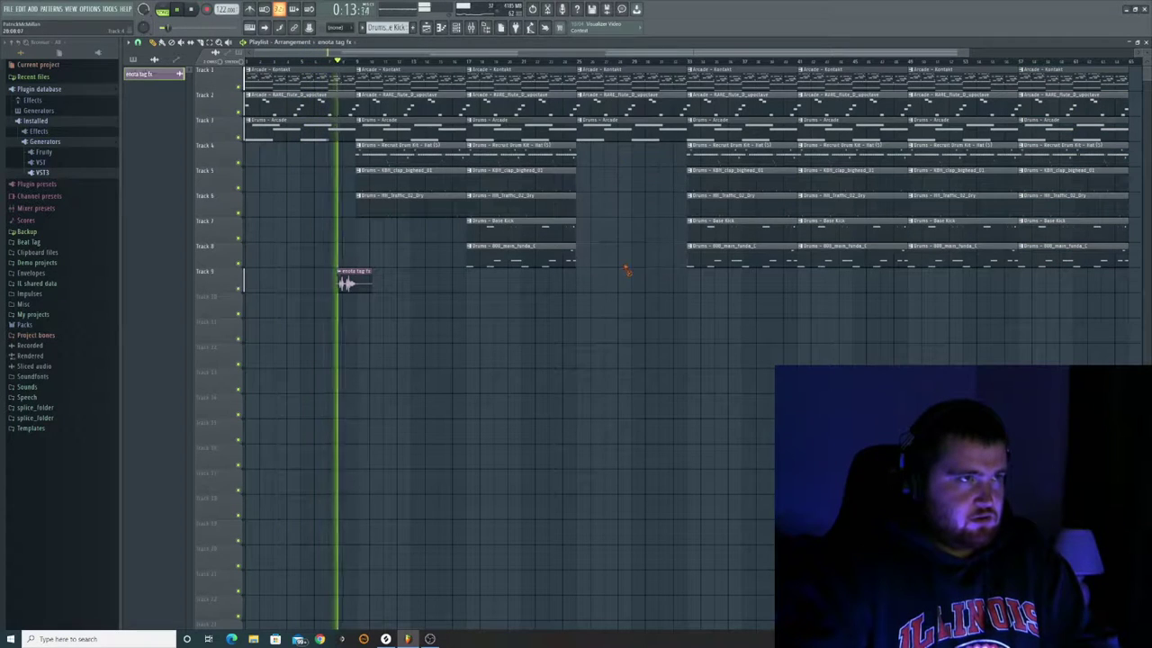
Step: Delete the Track 3 Arcade clips in bars 9–24 and every clip from bar 49 onward
right_click(420, 123)
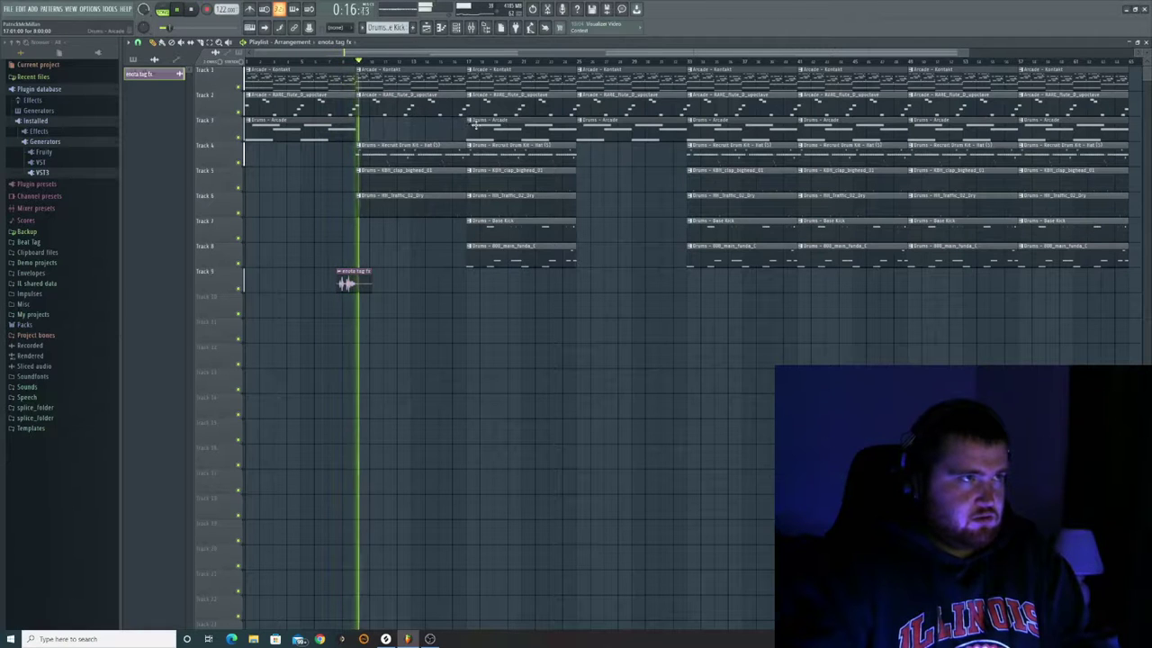
right_click(476, 123)
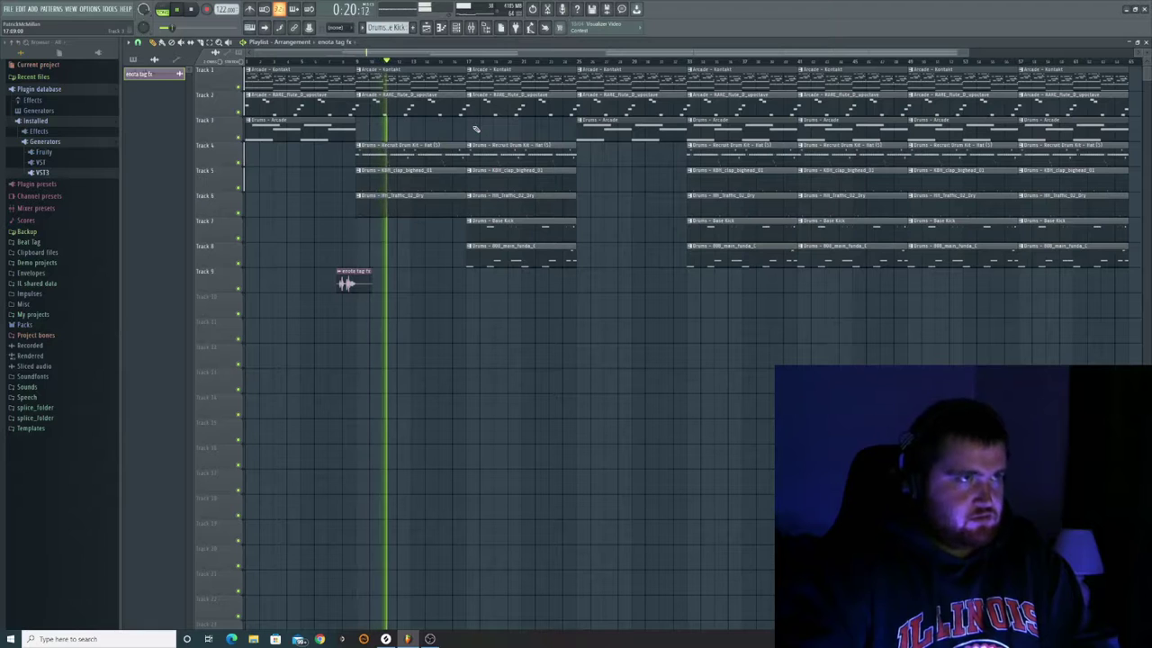
right_click(964, 99)
right_click(964, 225)
right_click(1071, 234)
right_click(1076, 117)
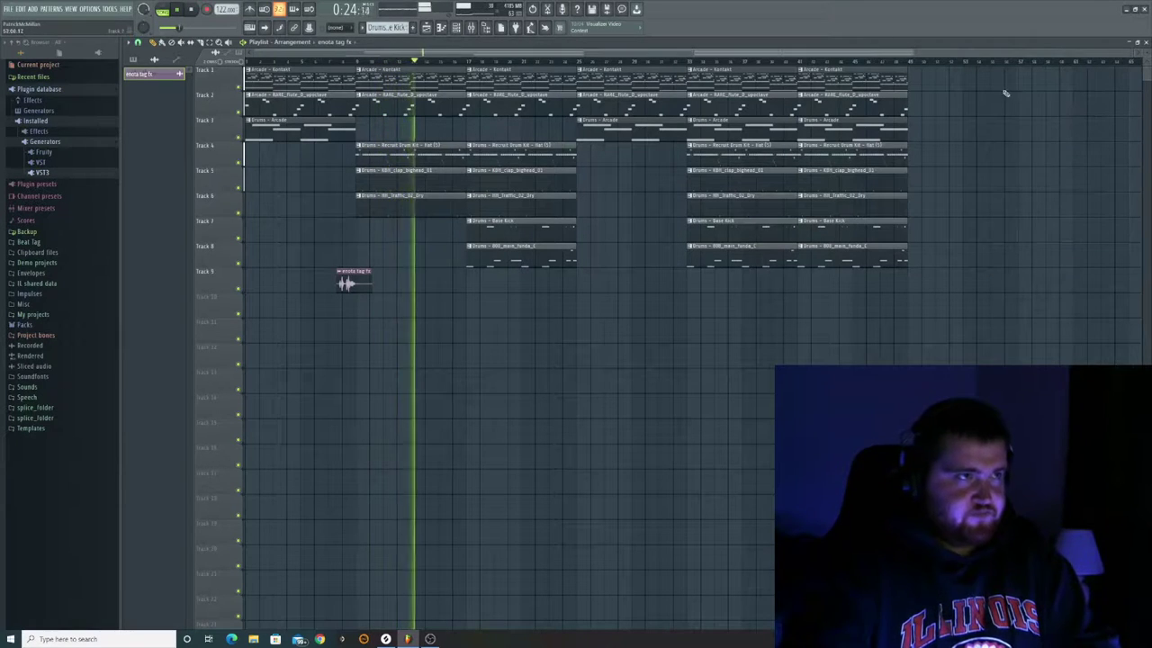
Step: Stop playback and move all clips in bars 9–32 on Tracks 1 to 8 so they start at bar 50
left_click_drag(939, 64, 453, 231)
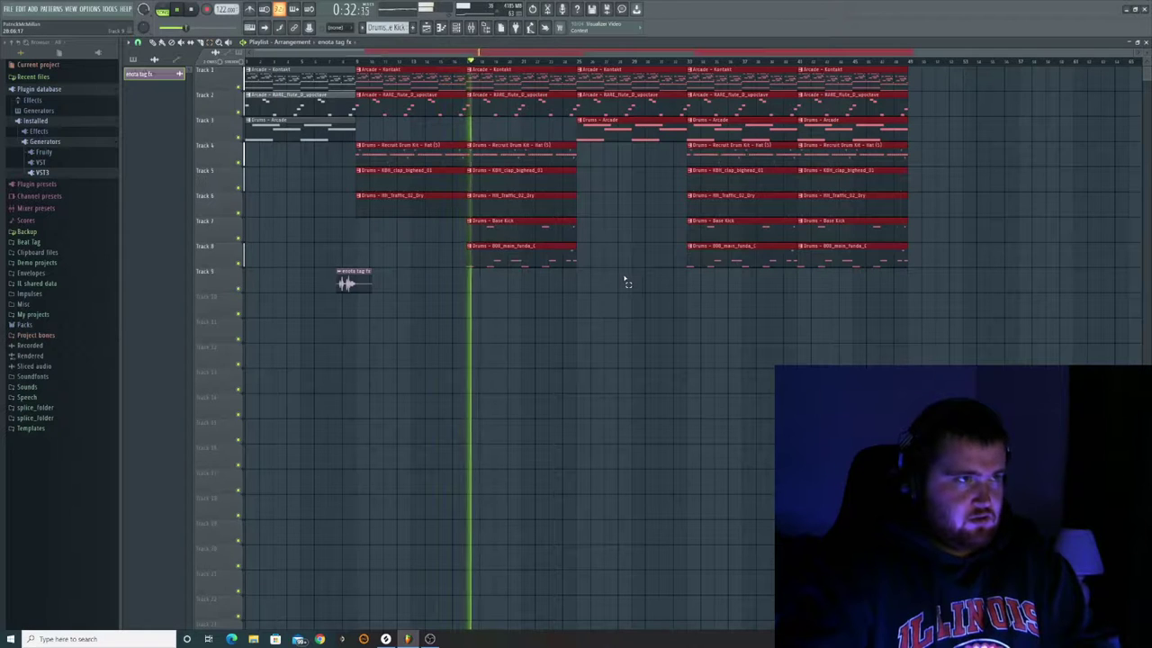
key("space")
left_click_drag(636, 290, 440, 73)
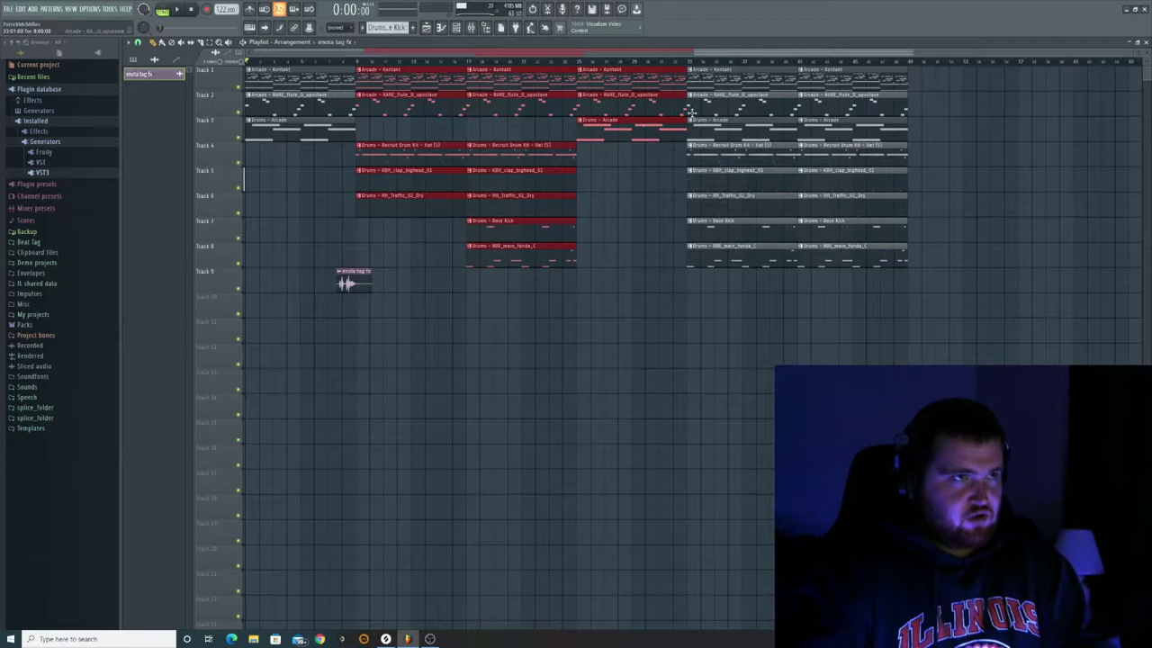
left_click_drag(432, 94, 998, 95)
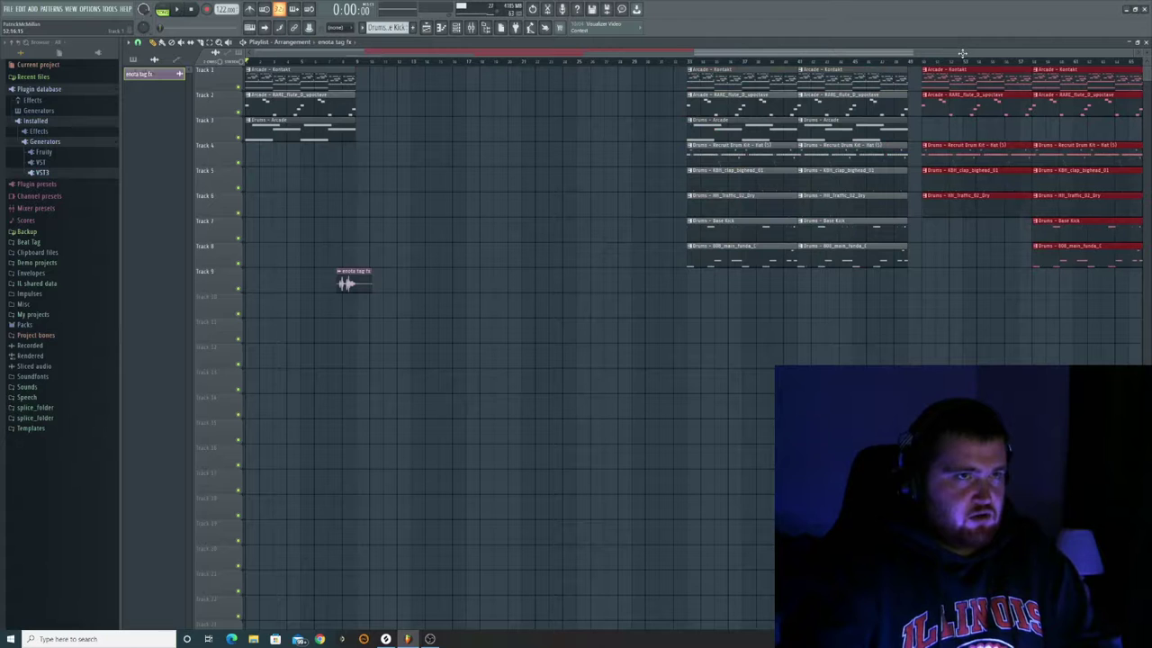
Step: Move the full drum and 808 section in bars 33–48 on Tracks 1 to 8 so it starts at bar 9
left_click(258, 68)
scroll(371, 57, "up", 5)
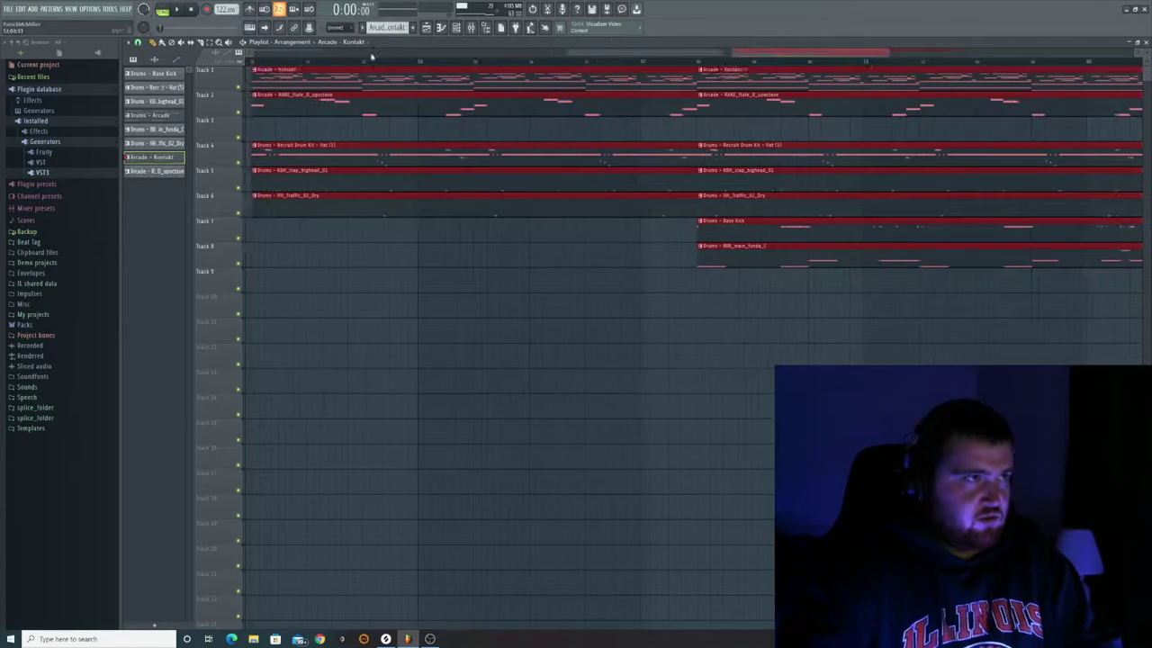
left_click_drag(816, 56, 255, 52)
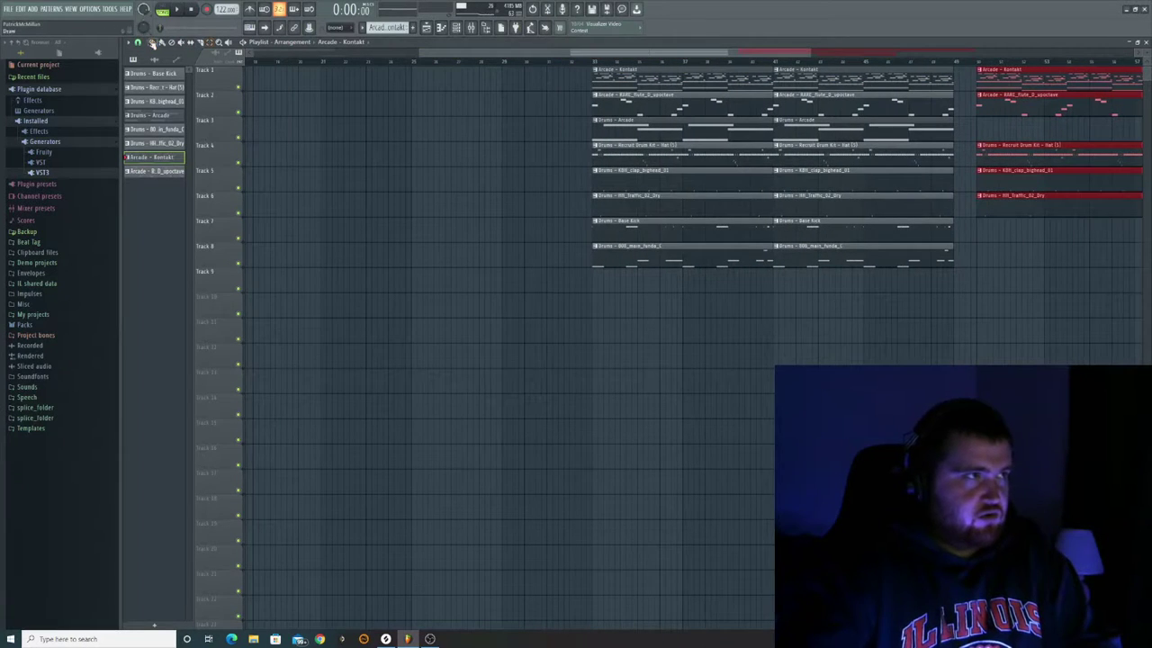
left_click(139, 42)
left_click(143, 178)
left_click_drag(944, 319, 605, 63)
left_click_drag(418, 50, 254, 59)
left_click_drag(797, 88, 419, 68)
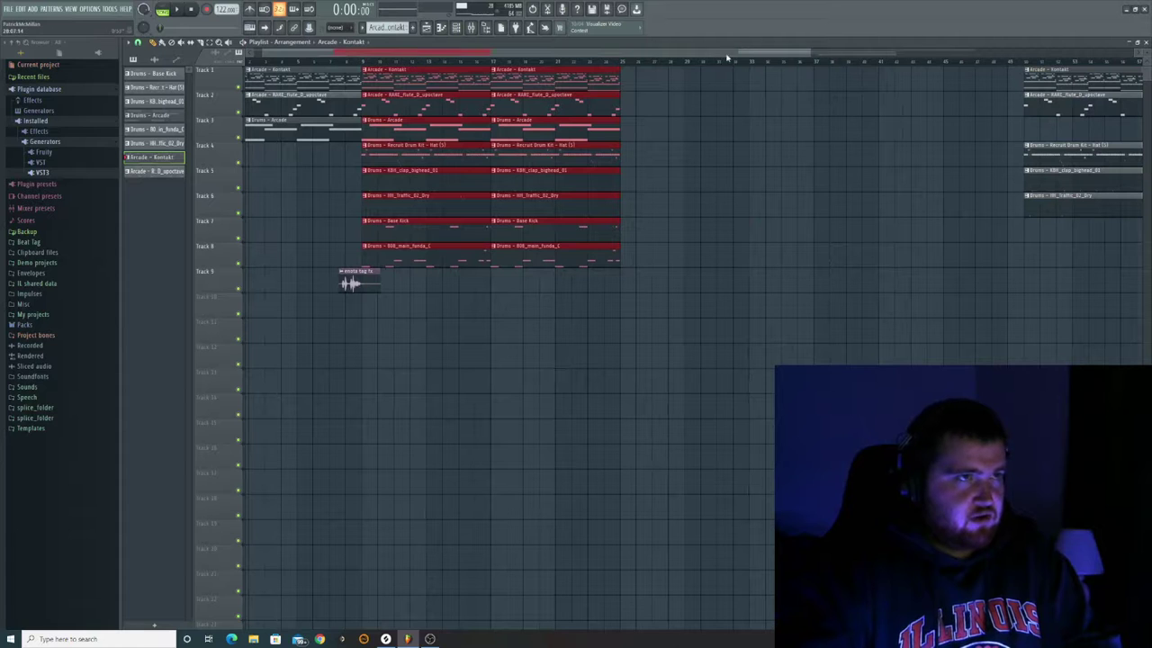
Step: Move the three-part clip group that starts at bar 50 back so it begins at bar 25
left_click_drag(875, 54, 1026, 54)
left_click_drag(1101, 65, 773, 269)
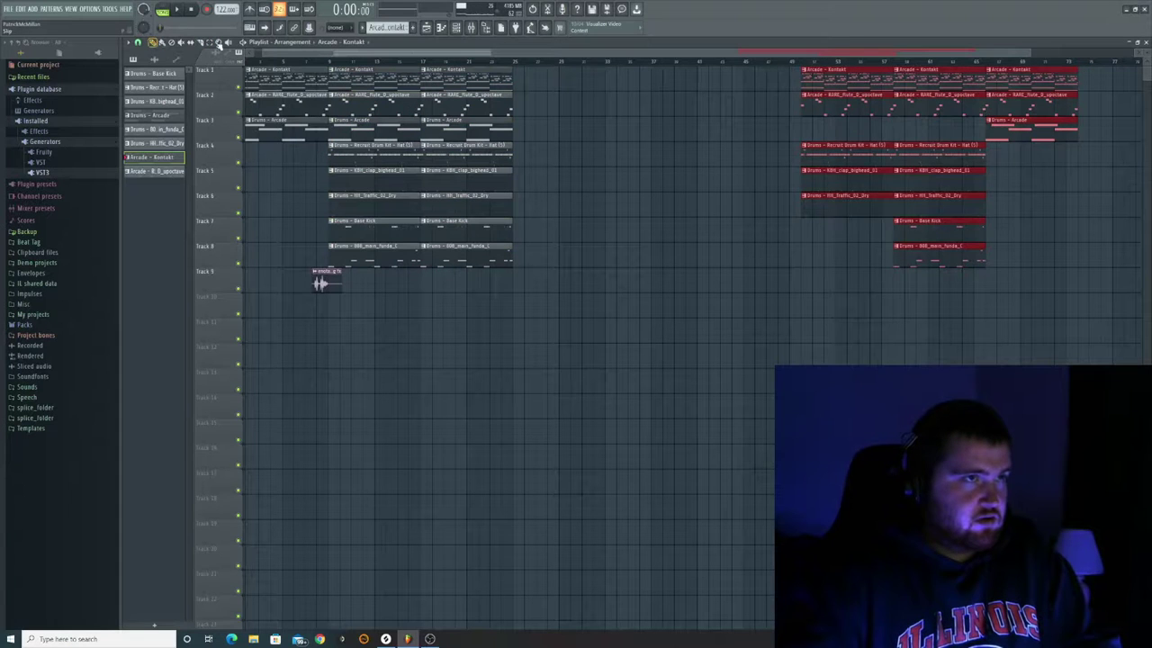
left_click_drag(818, 75, 531, 85)
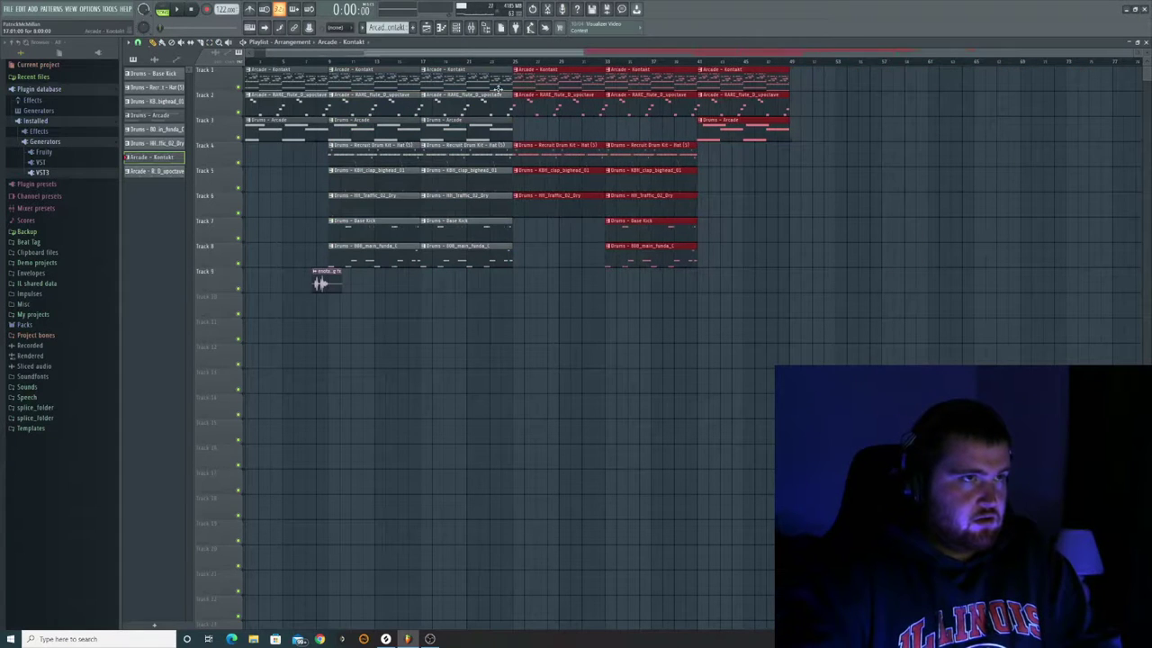
Step: Duplicate the clips in bars 9–48 on Tracks 1 to 8 twice, end to end
left_click_drag(832, 81, 396, 267)
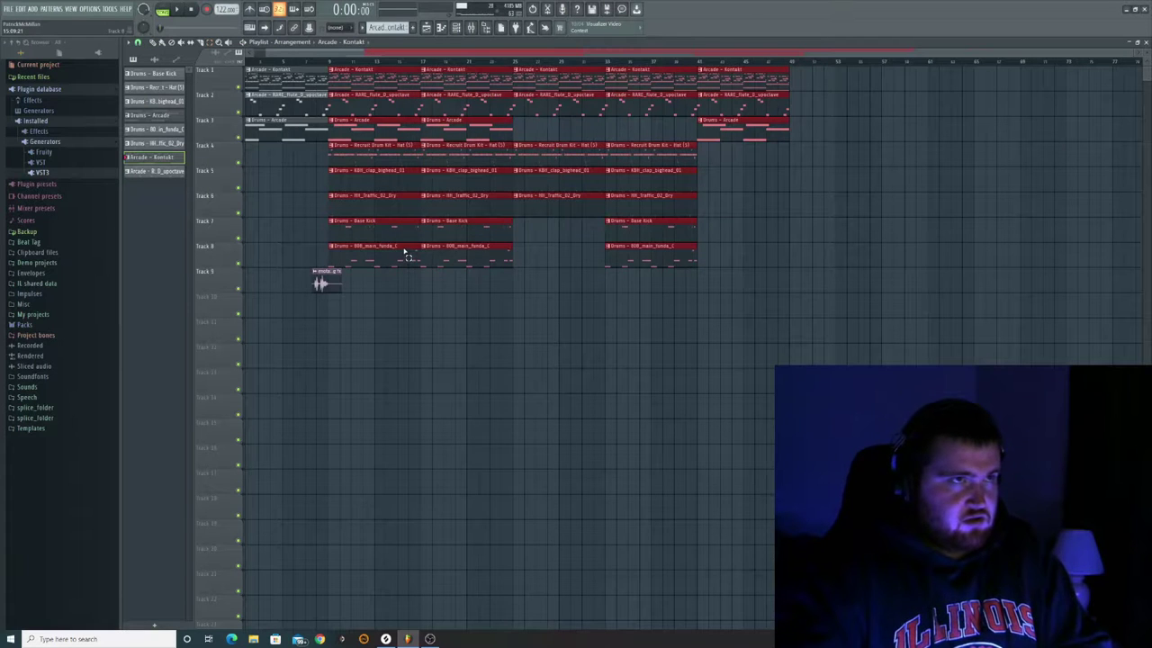
key("ctrl+b")
key("ctrl+b")
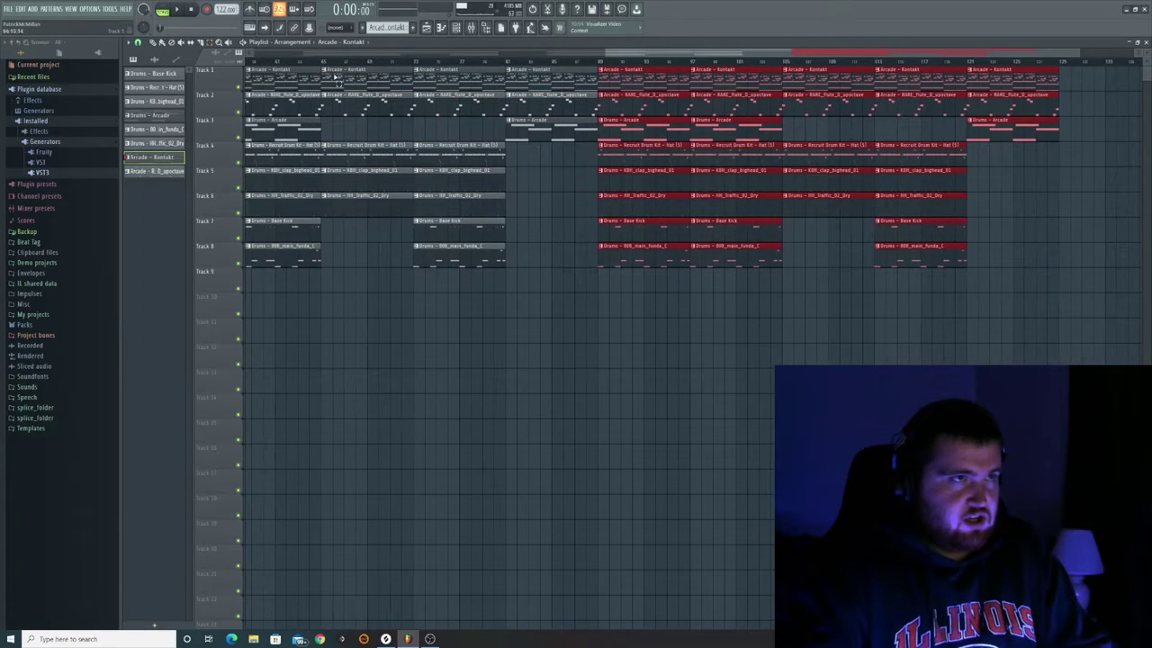
Step: Delete every clip in bars 121–128 and the drum and 808 clips in bars 113–120
right_click(1011, 90)
right_click(1012, 103)
right_click(1013, 127)
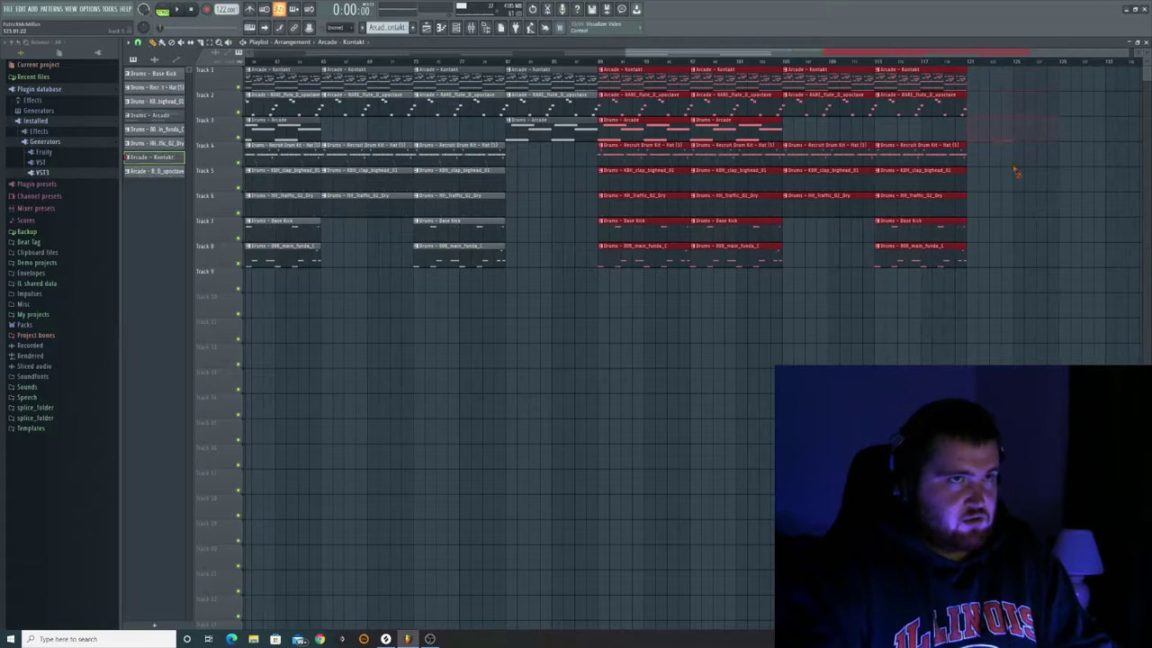
left_click(998, 256)
right_click(950, 257)
right_click(943, 231)
right_click(938, 205)
right_click(933, 180)
right_click(929, 153)
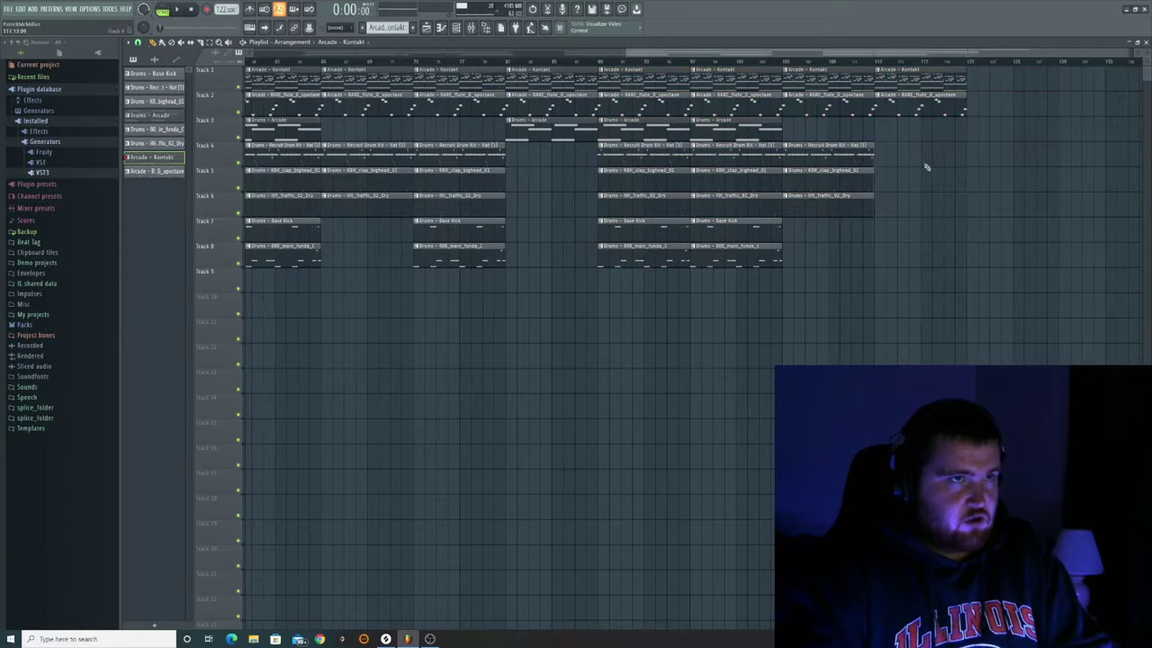
Step: Delete the hat, clap and Traffic percussion clips in bars 105–112 and the Track 2 flute clip in bars 113–120
right_click(841, 153)
right_click(833, 180)
right_click(824, 206)
right_click(902, 103)
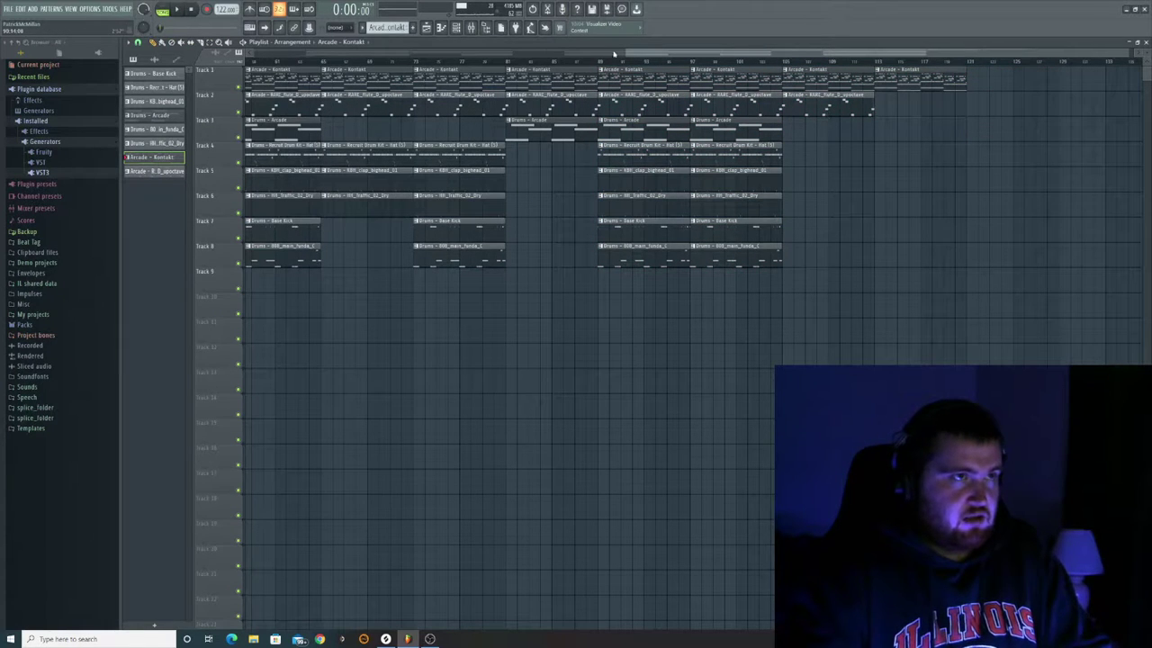
left_click_drag(625, 51, 256, 51)
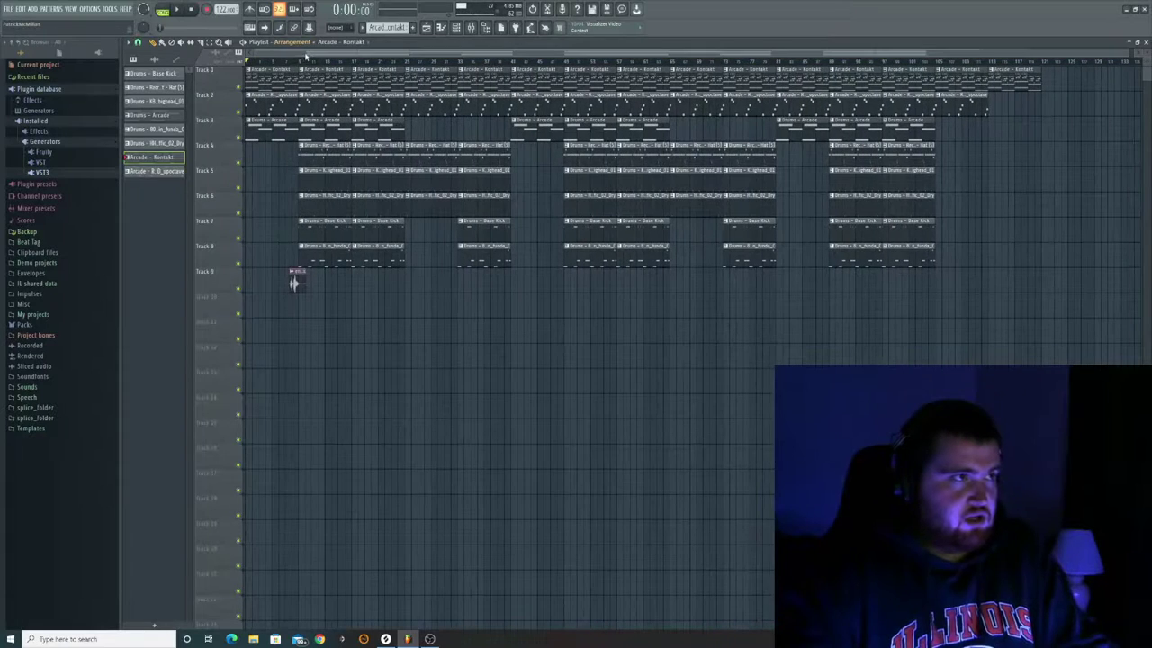
Step: Play the arrangement and delete the Track 2 flute clip in bars 25–32
key("space")
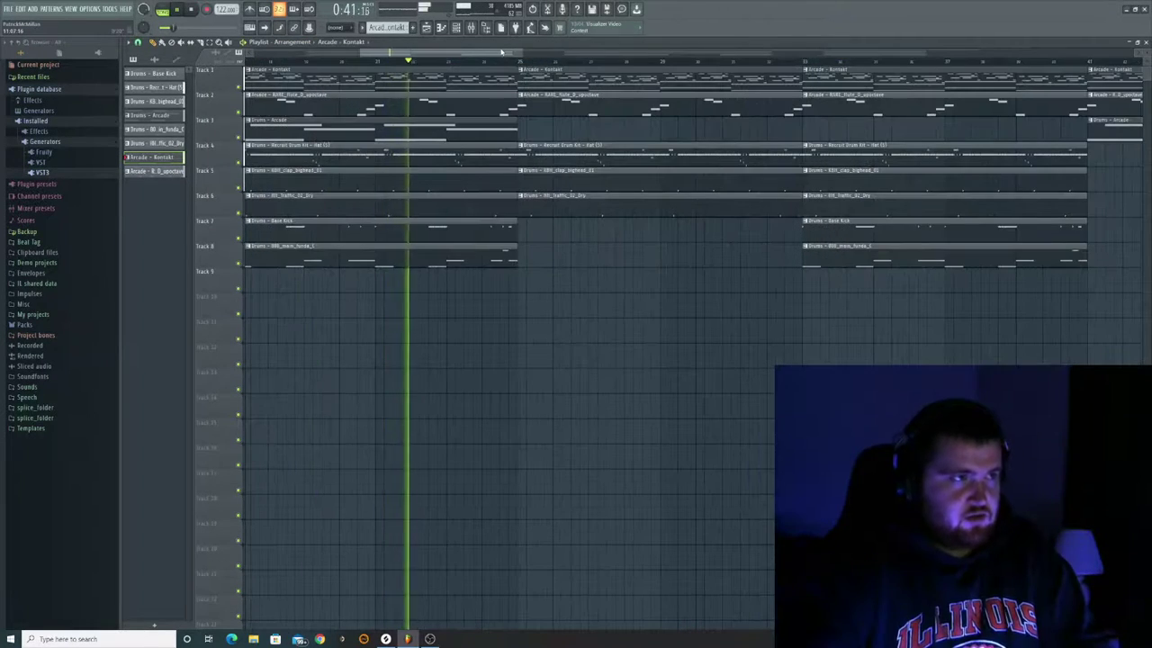
left_click_drag(502, 51, 515, 52)
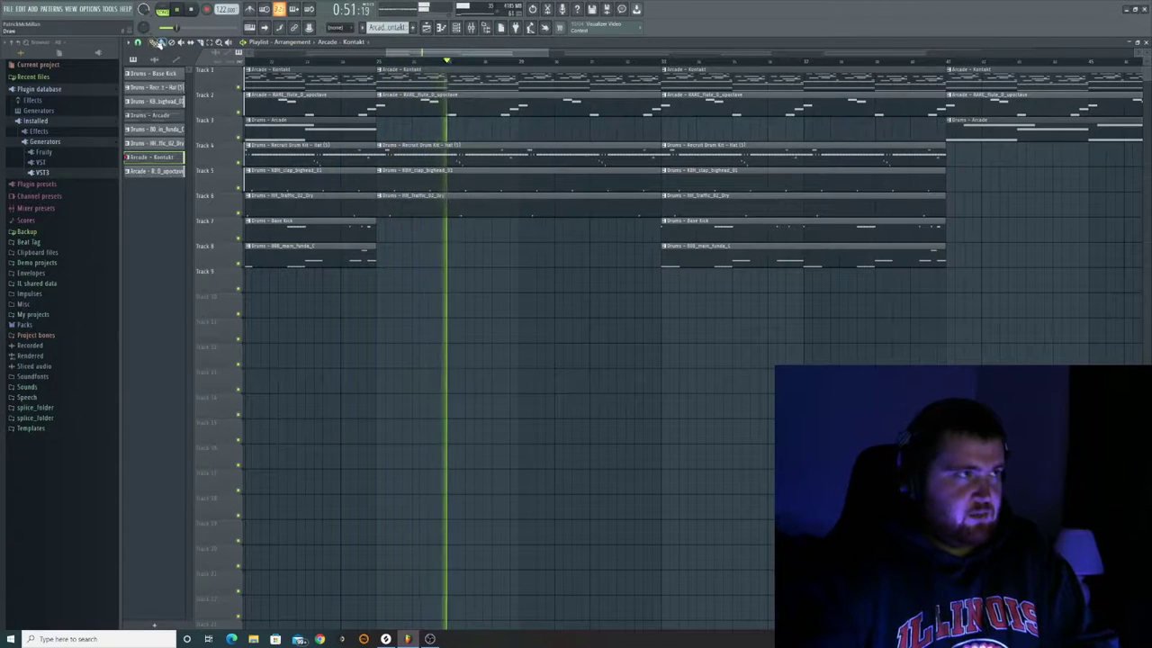
right_click(432, 103)
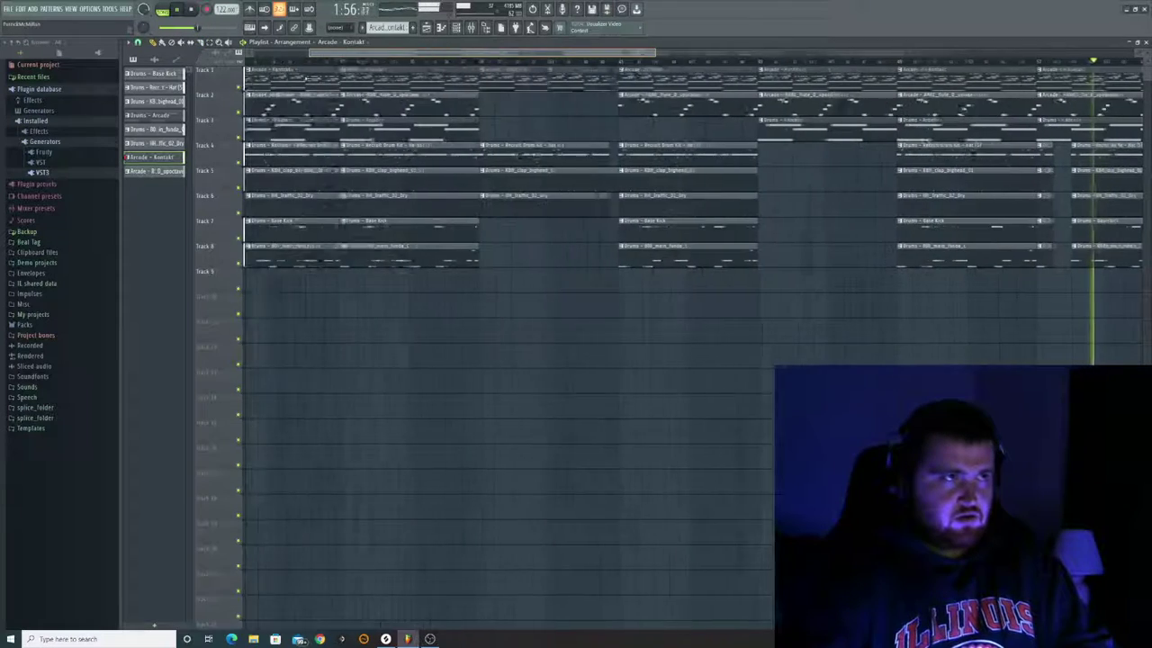
Step: Set the Rim #2 mixer track's volume to 52% (-12.0 dB) while the song plays
scroll(1090, 180, "down", 2)
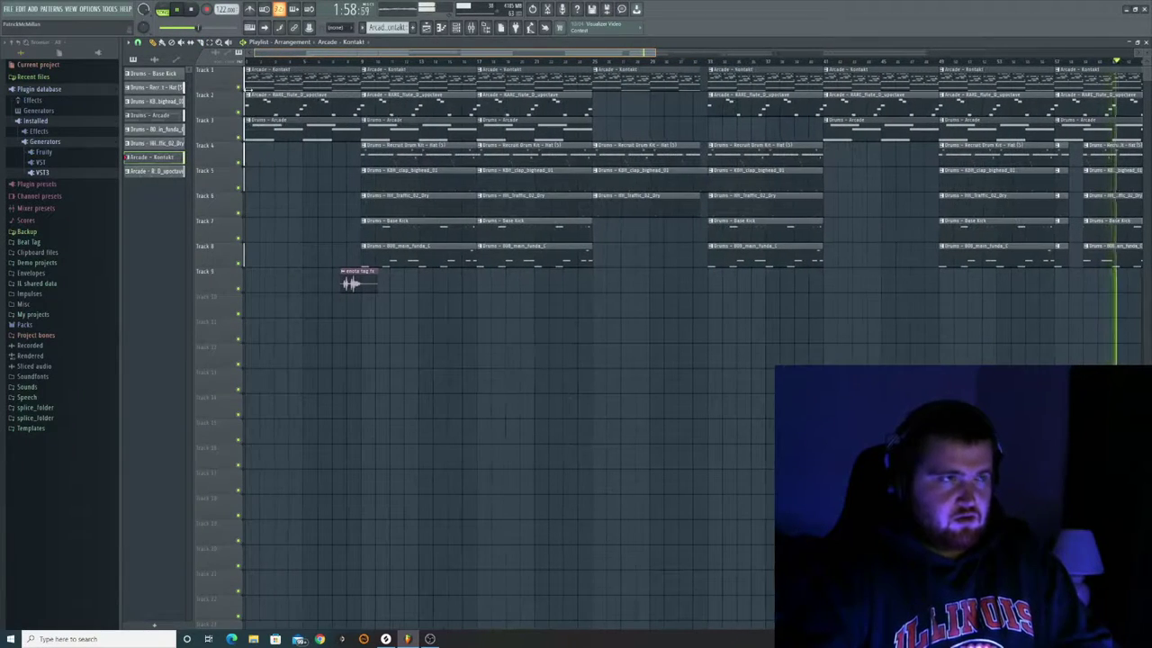
left_click(470, 27)
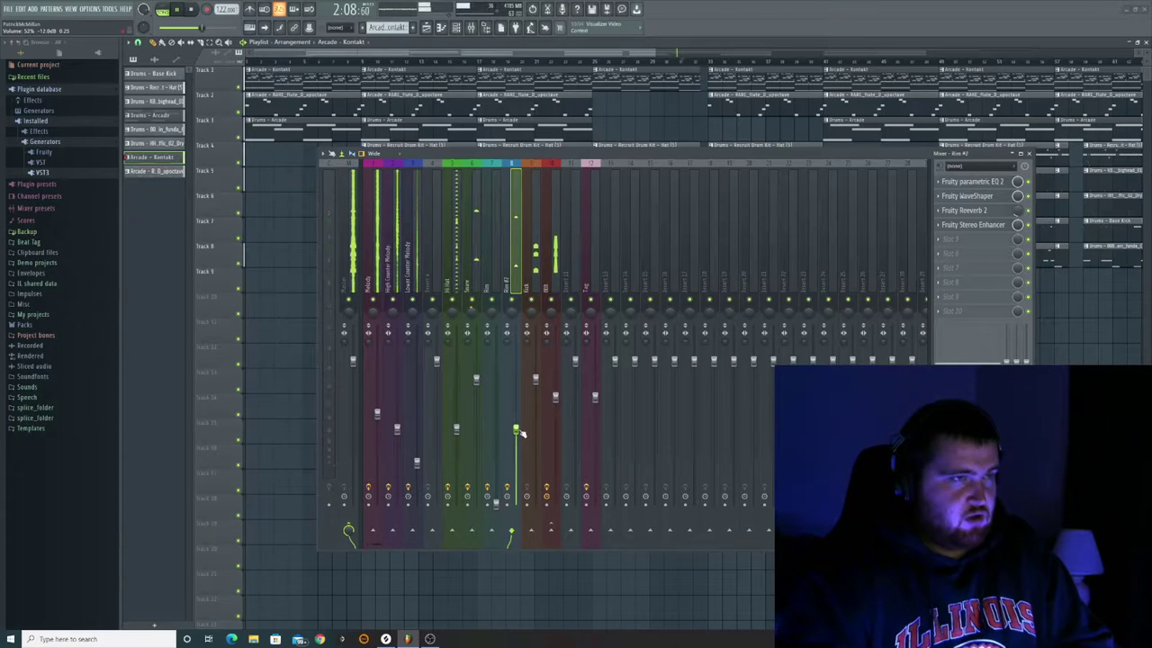
left_click(1031, 155)
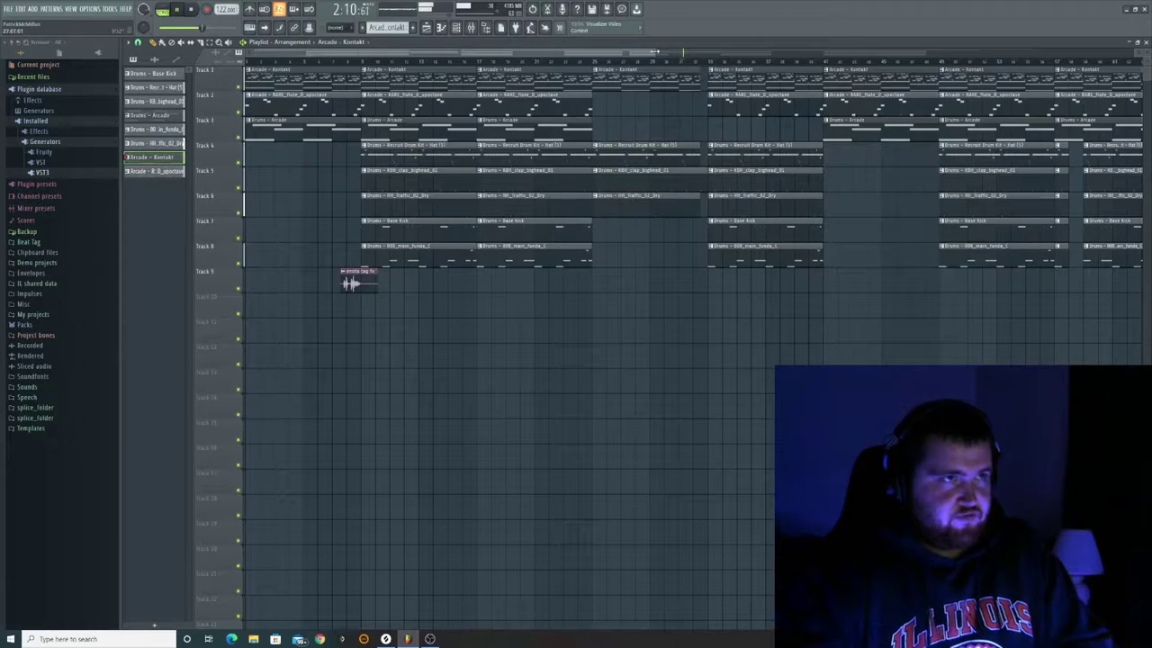
Step: Lower the compressor threshold of the Fruity Limiter on the 808 mixer track during playback
scroll(351, 284, "down", 5)
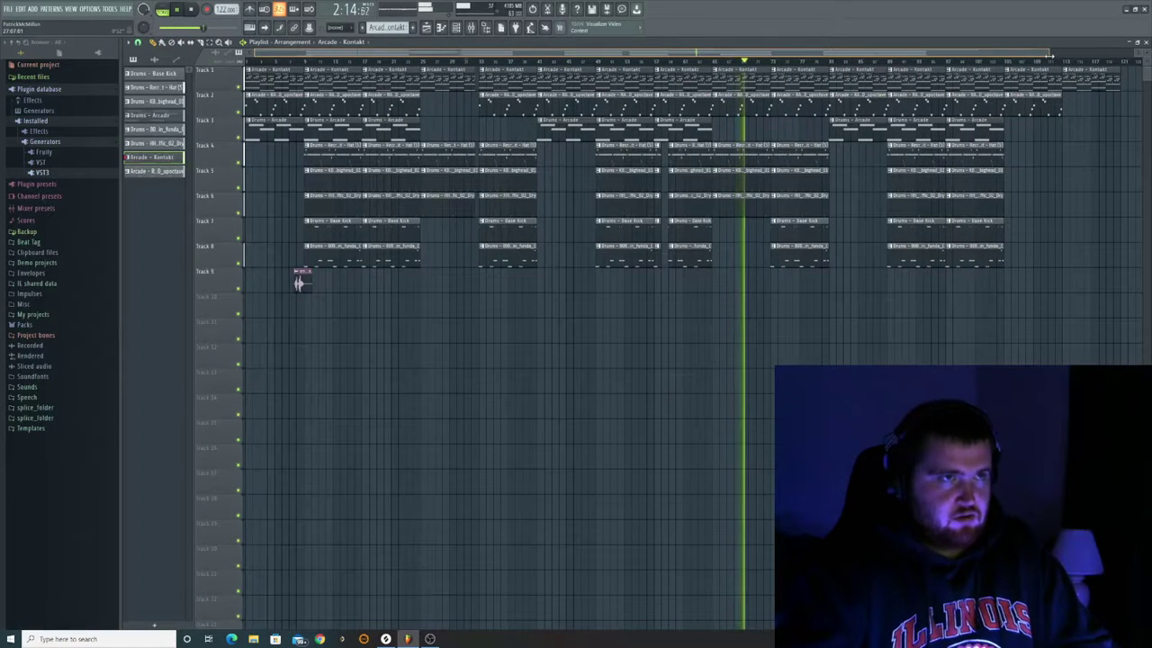
key("F9")
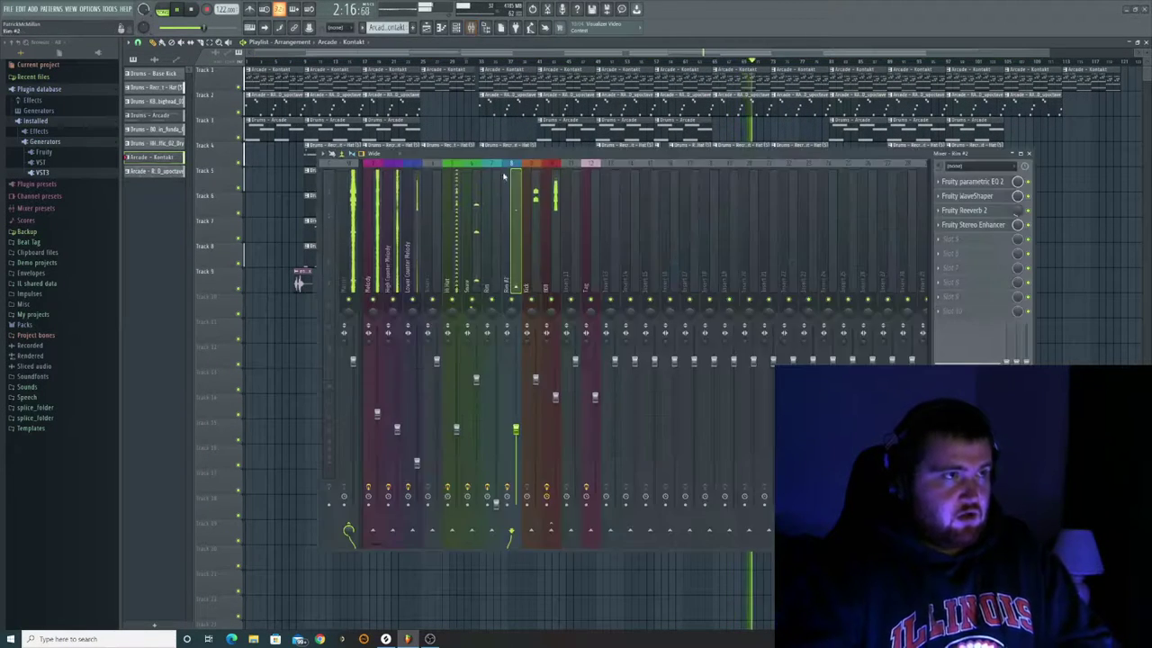
left_click(555, 234)
left_click(964, 182)
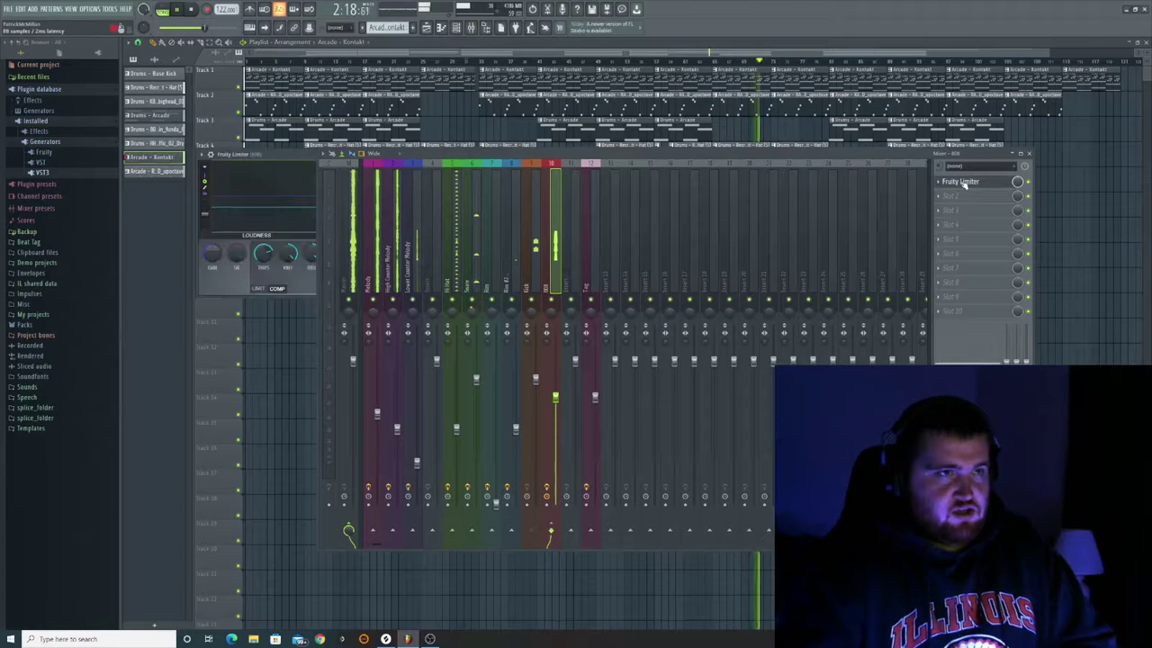
left_click_drag(288, 161, 299, 50)
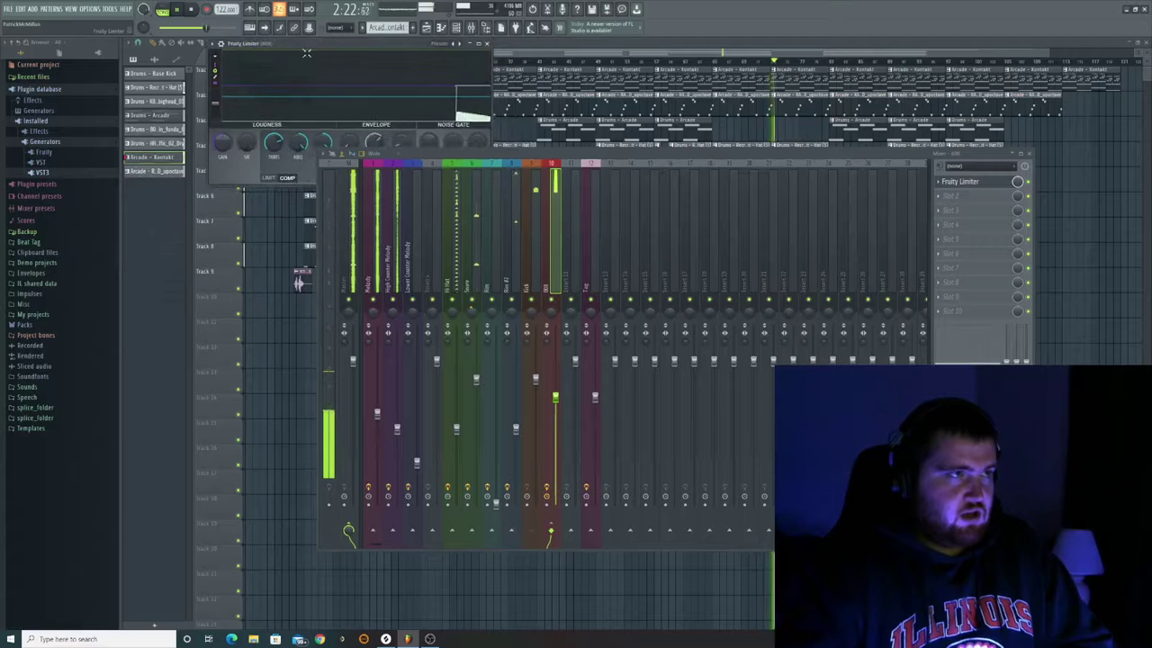
left_click_drag(273, 142, 273, 159)
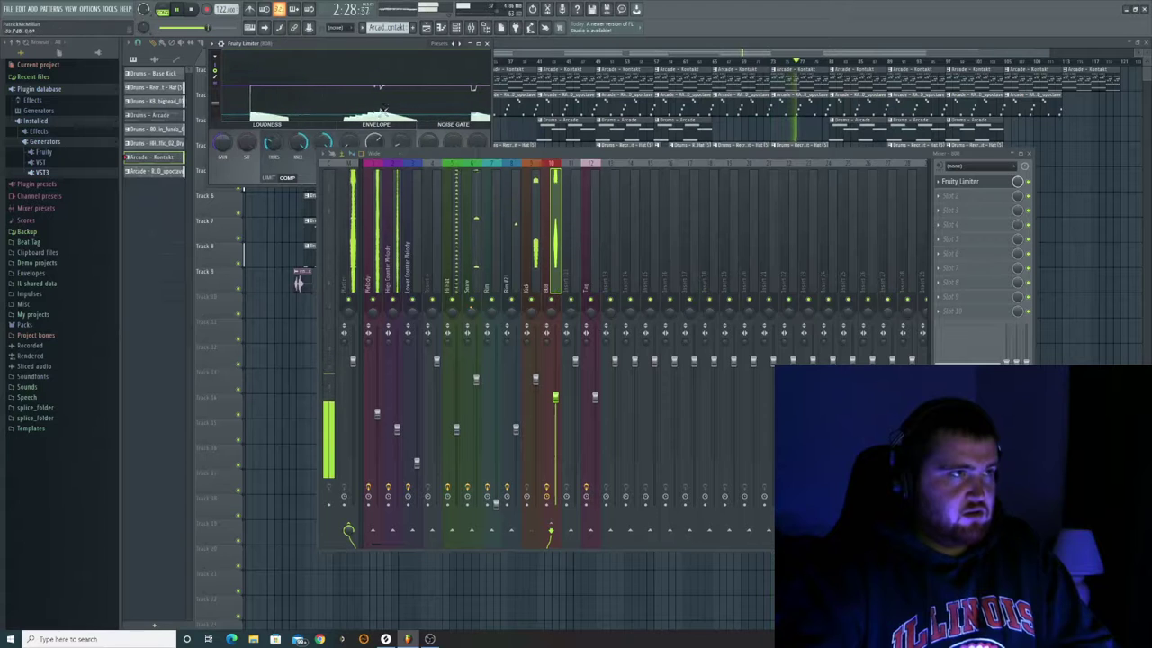
left_click(487, 43)
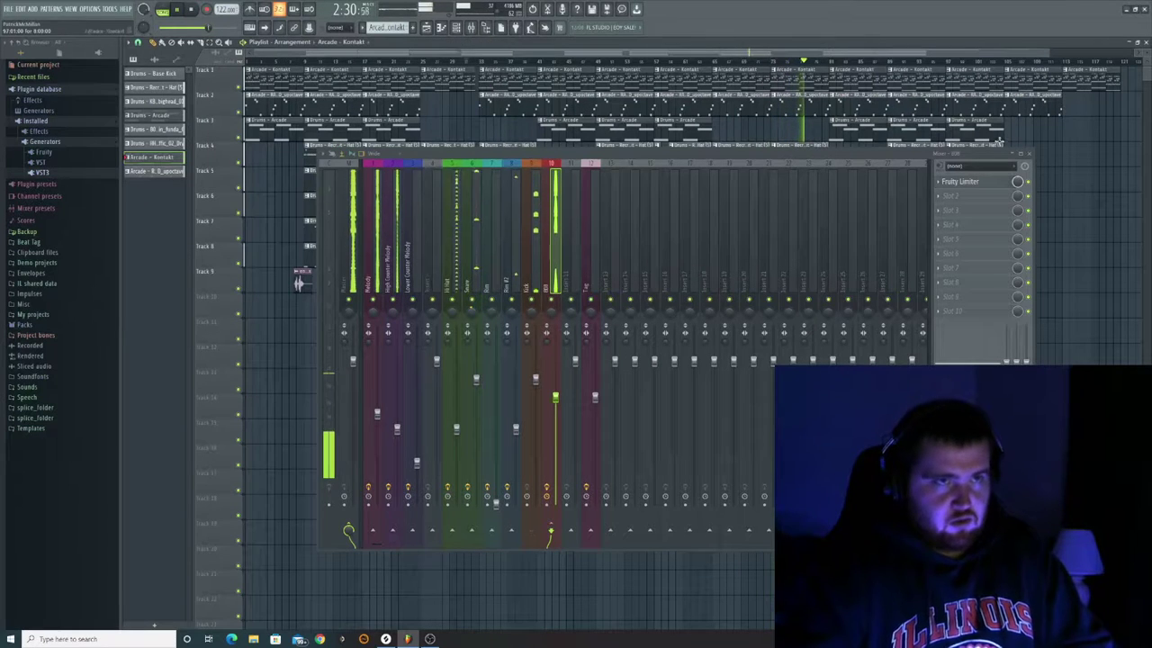
key("F9")
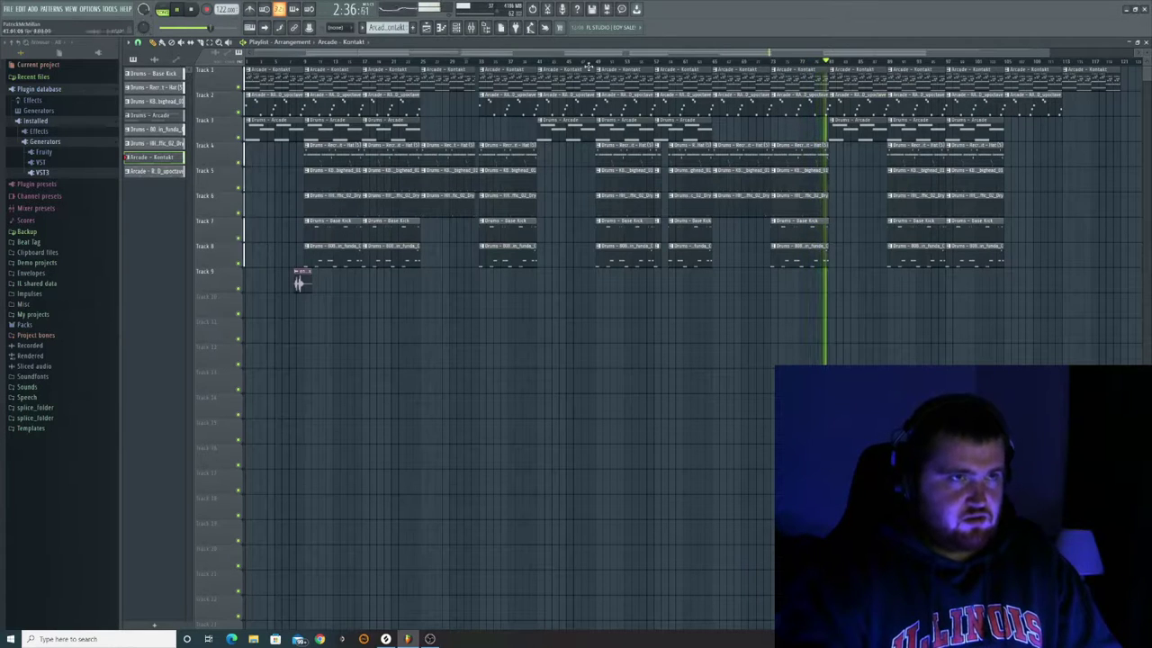
Step: Slice the drum and 808 clips on Tracks 4 to 8 at bars 98 and 99 and delete the one-bar slices between
scroll(299, 282, "down", 2)
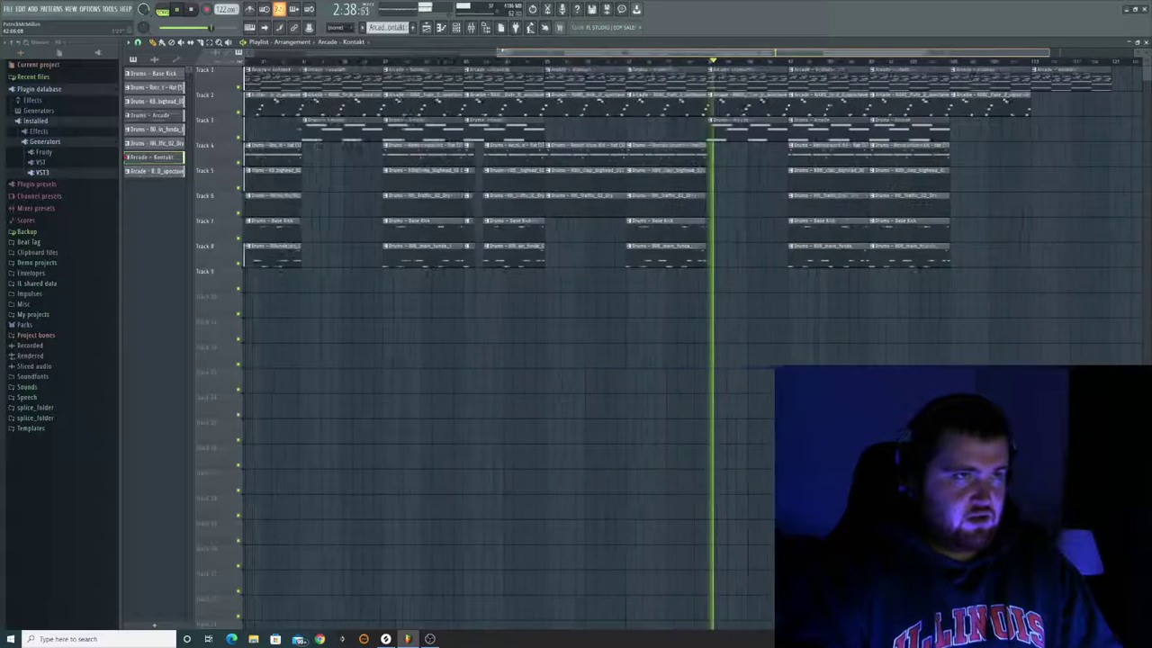
left_click(275, 61)
scroll(841, 65, "up", 3)
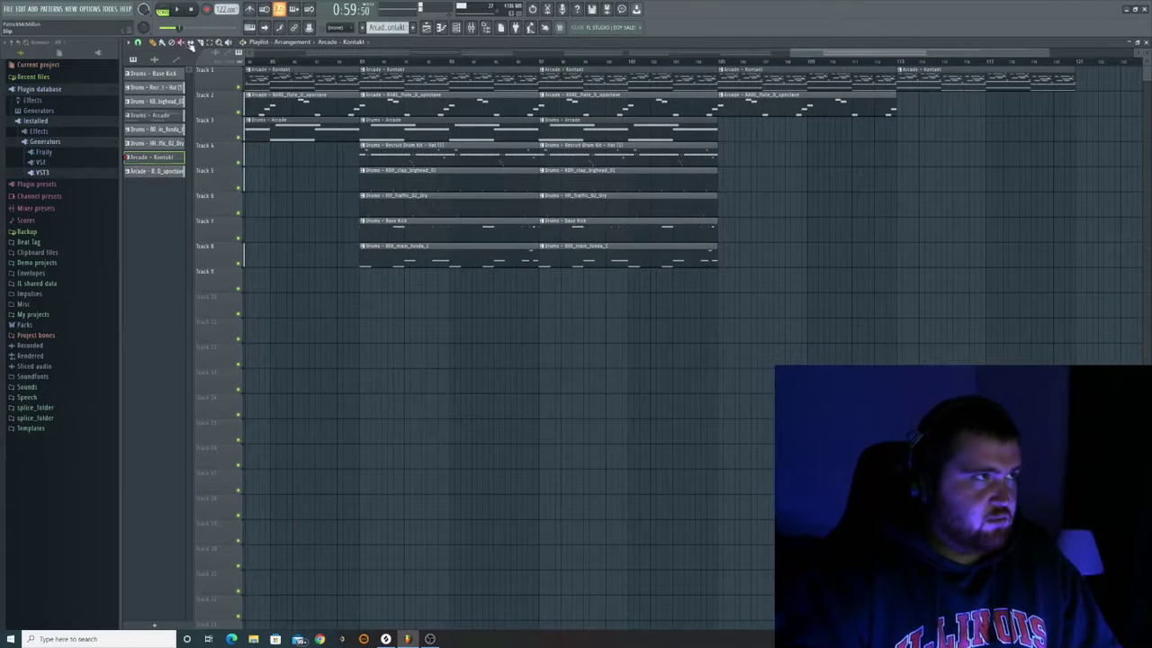
left_click_drag(1049, 54, 927, 54)
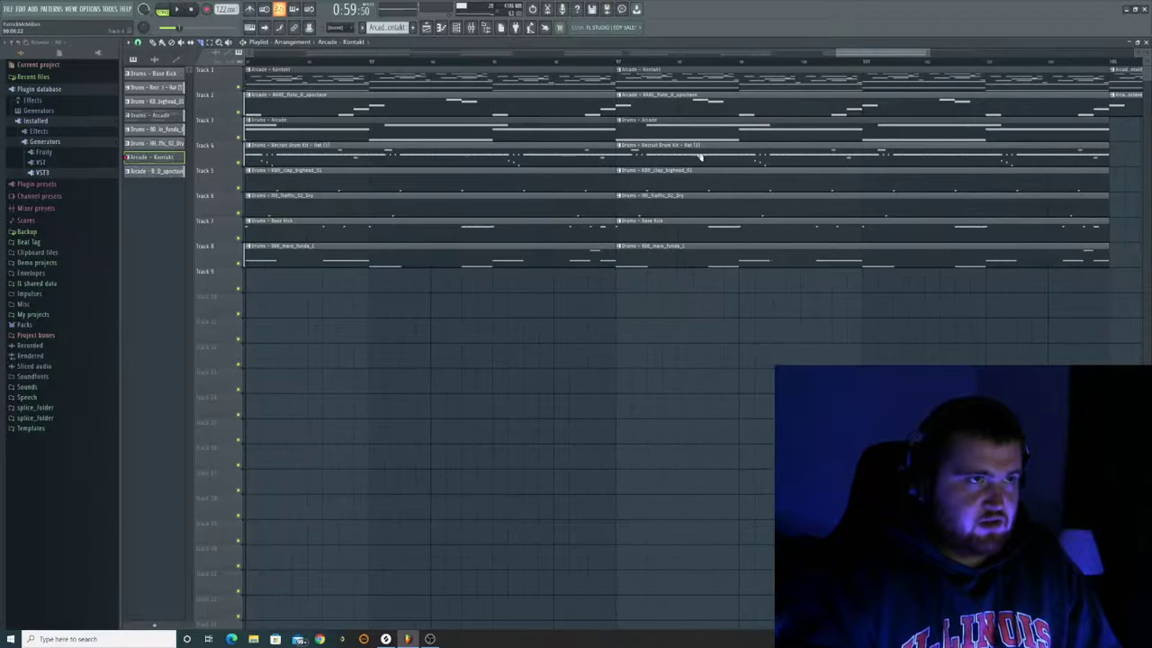
left_click_drag(676, 282, 740, 291)
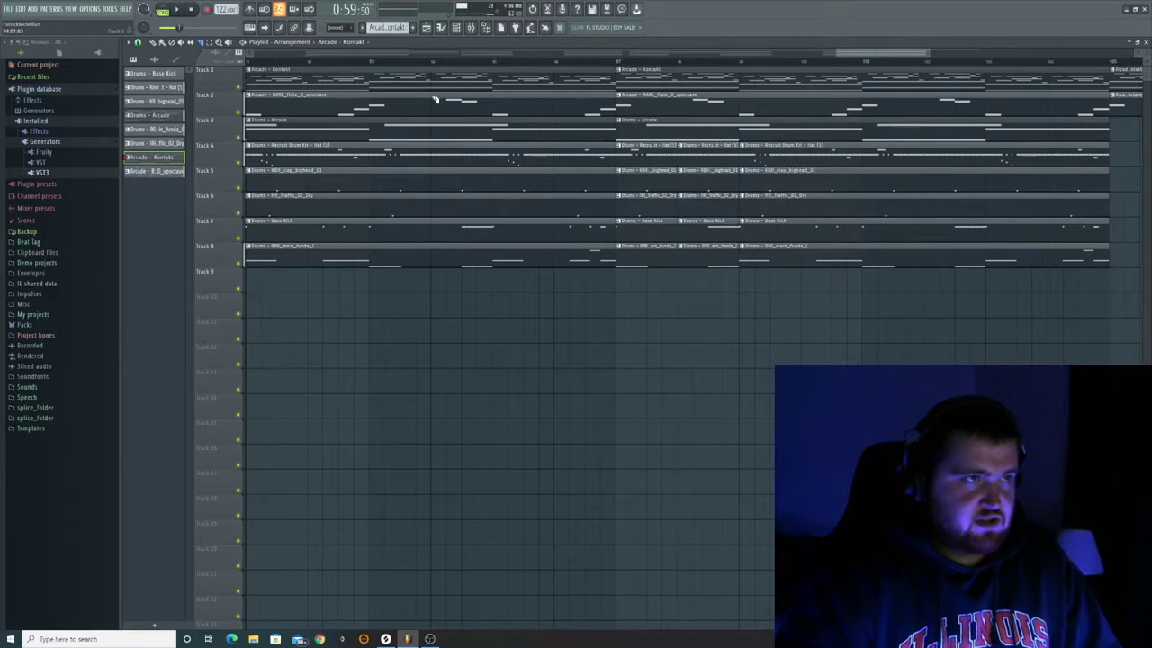
left_click(709, 154)
key("Delete")
scroll(840, 59, "down", 5)
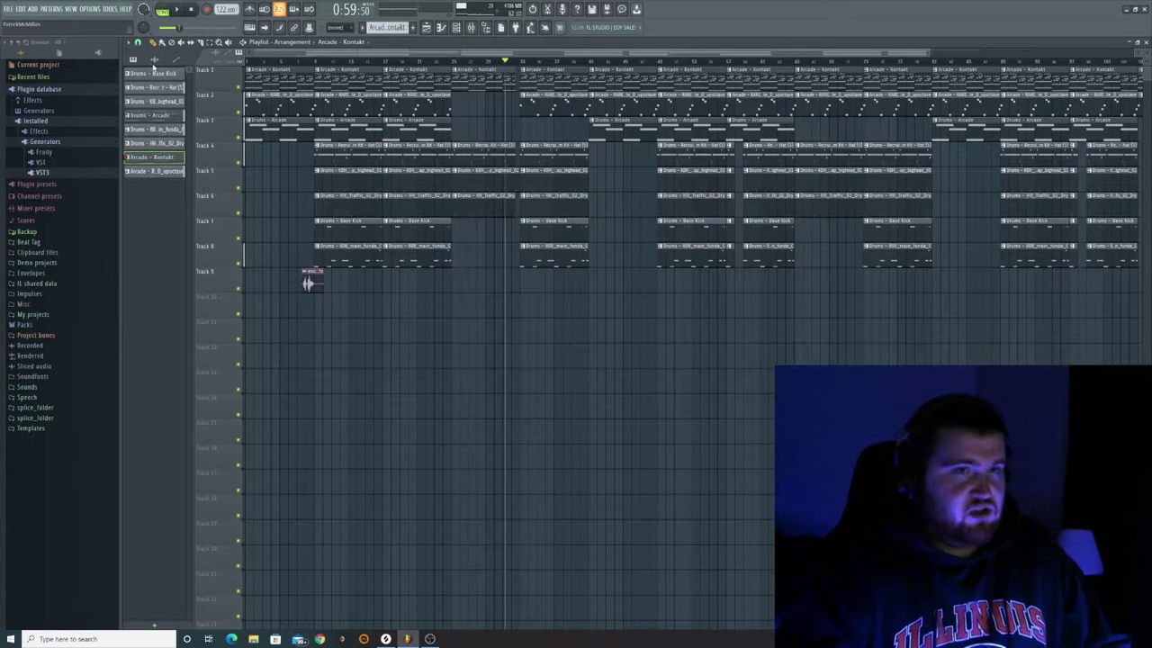
Step: Load the Ozone 9 Maximizer from the installed VST3 effects into the first effect slot of the Master mixer track
left_click(490, 28)
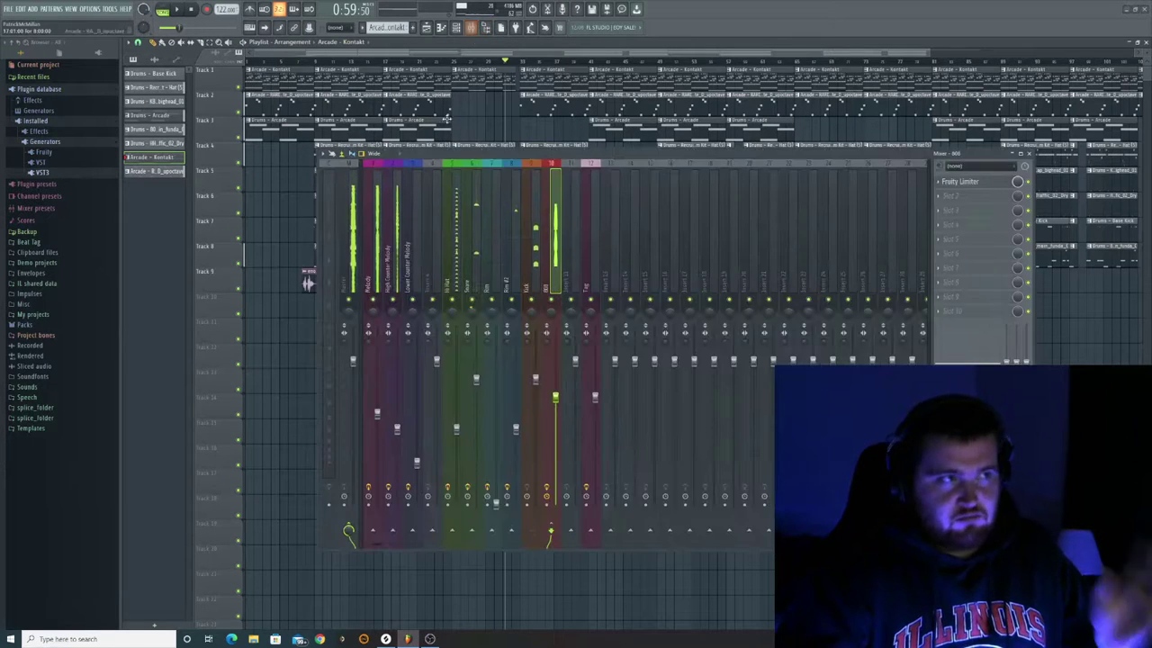
left_click(51, 173)
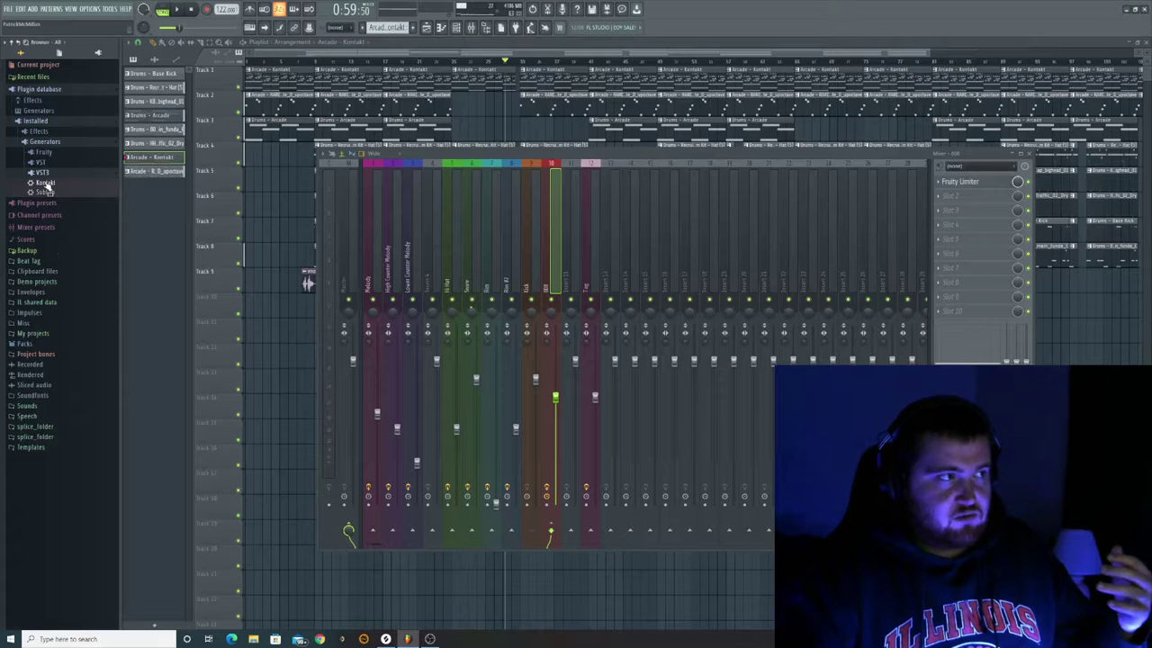
left_click(39, 141)
left_click(38, 130)
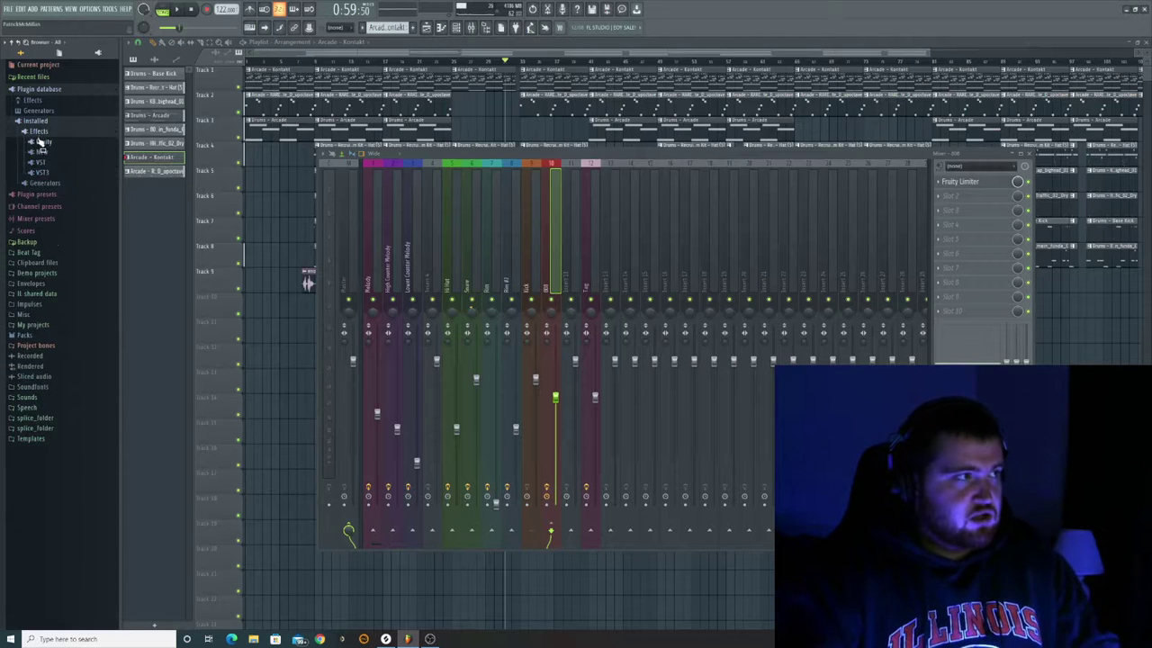
left_click(41, 172)
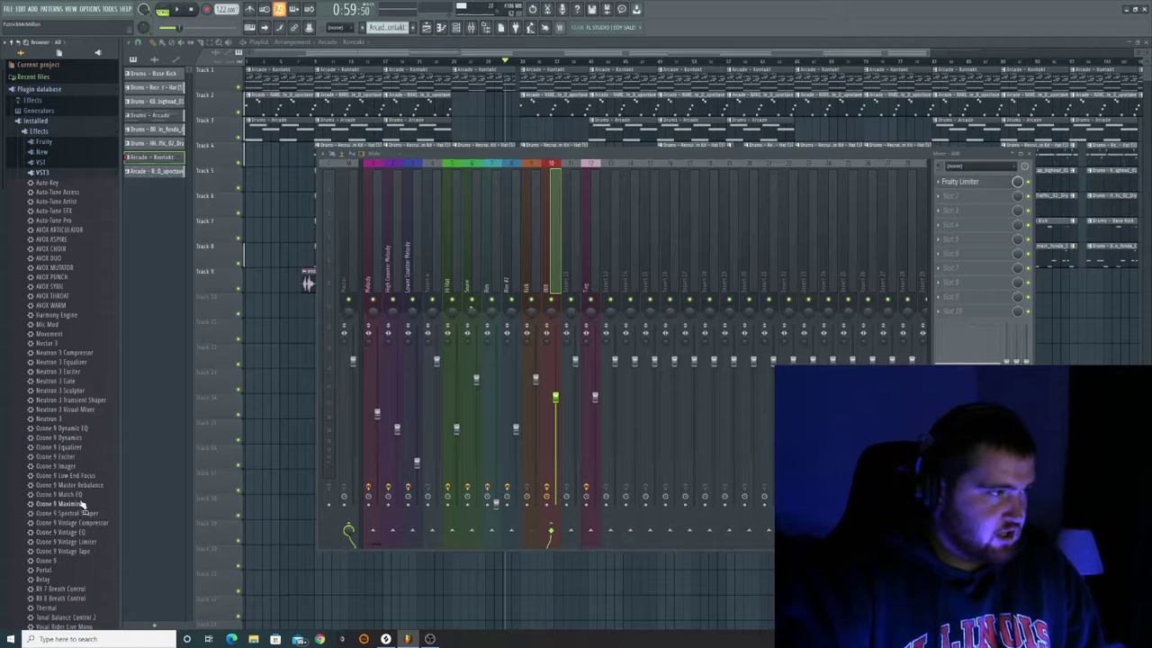
left_click_drag(651, 308, 90, 511)
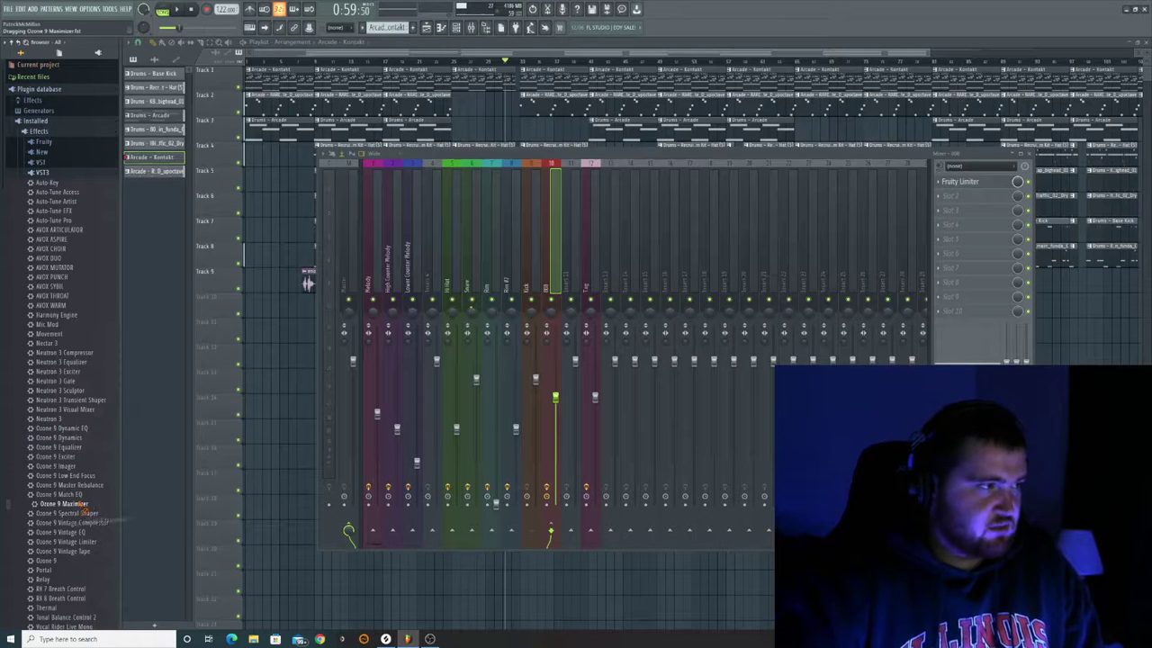
left_click(346, 175)
left_click_drag(772, 296, 970, 181)
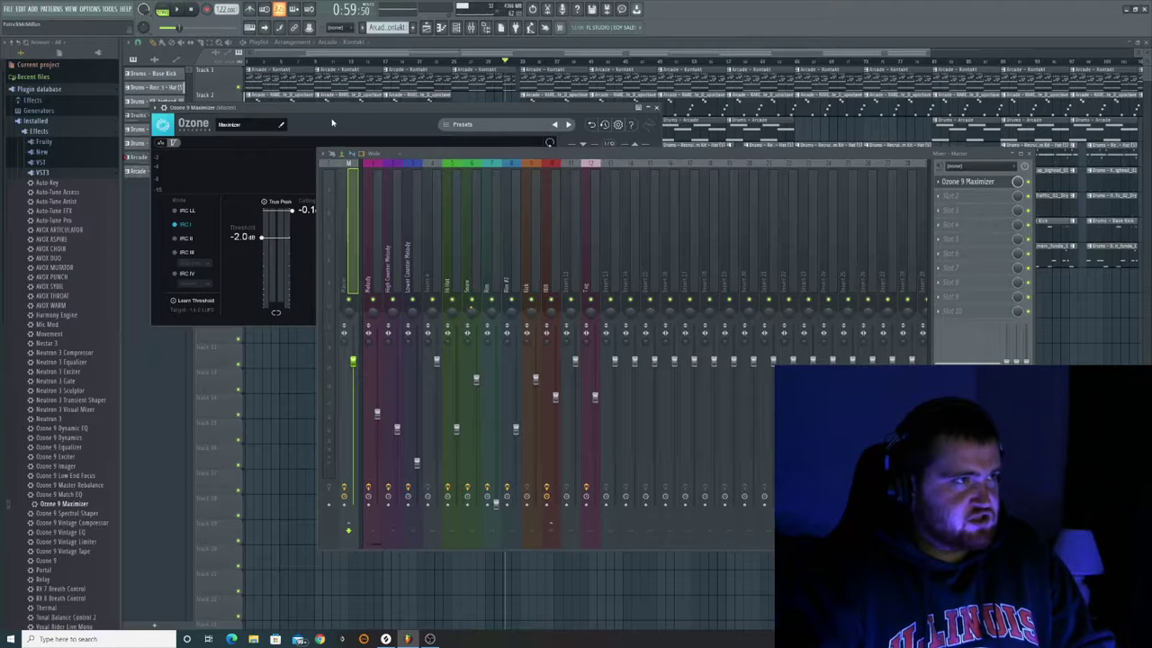
Step: Set the Ozone 9 Maximizer threshold to -11.4 dB while the song plays, close the plugin and mixer, and stop playback
left_click_drag(332, 122, 288, 69)
left_click_drag(216, 184, 216, 235)
key("space")
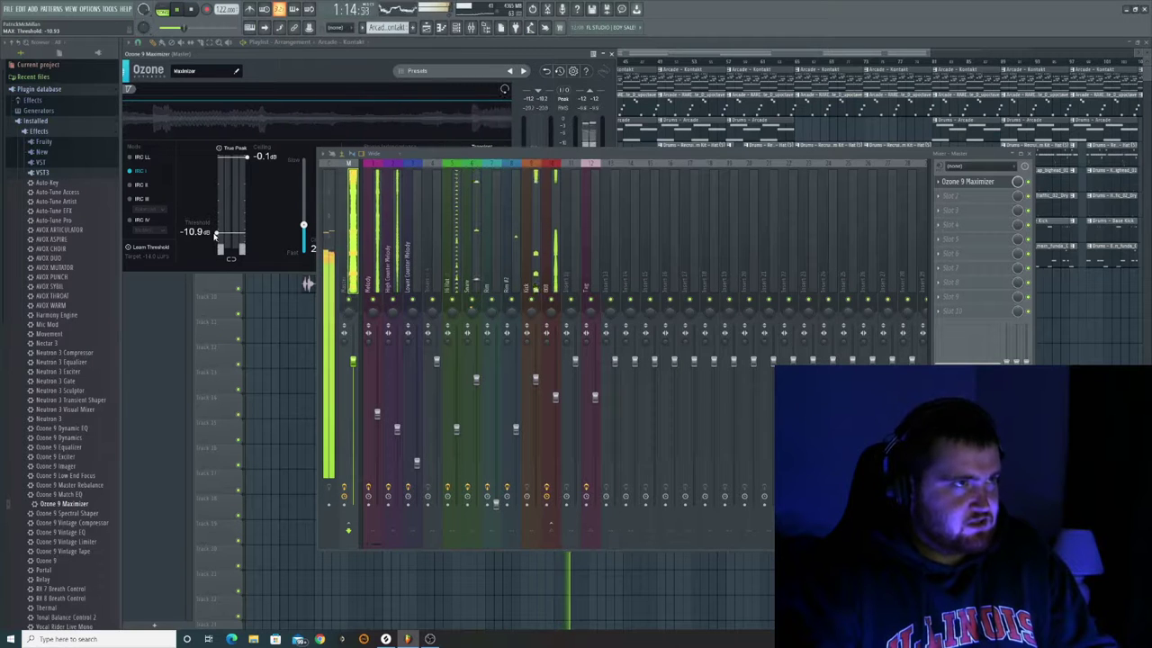
left_click_drag(216, 234, 216, 235)
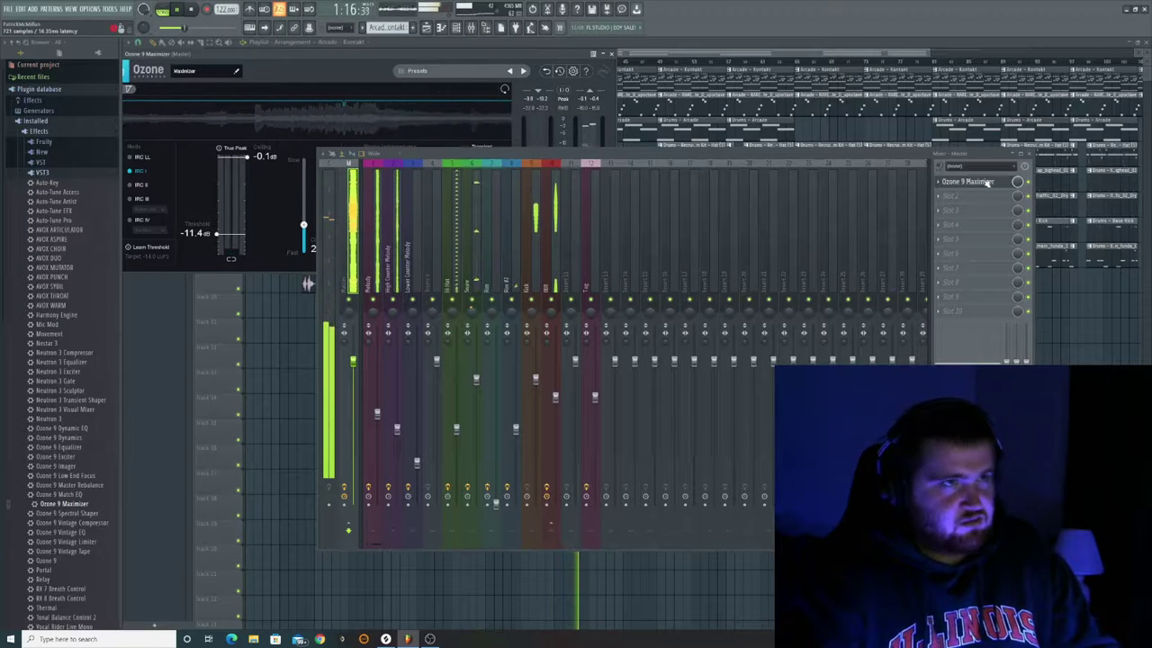
key("F9")
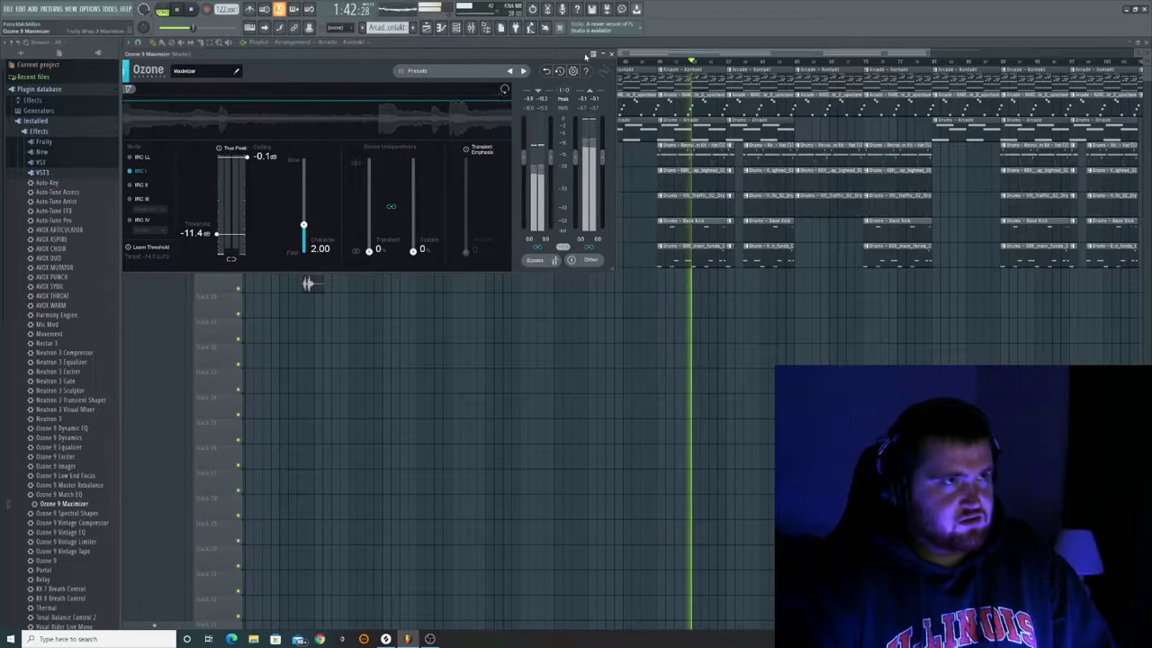
left_click(612, 54)
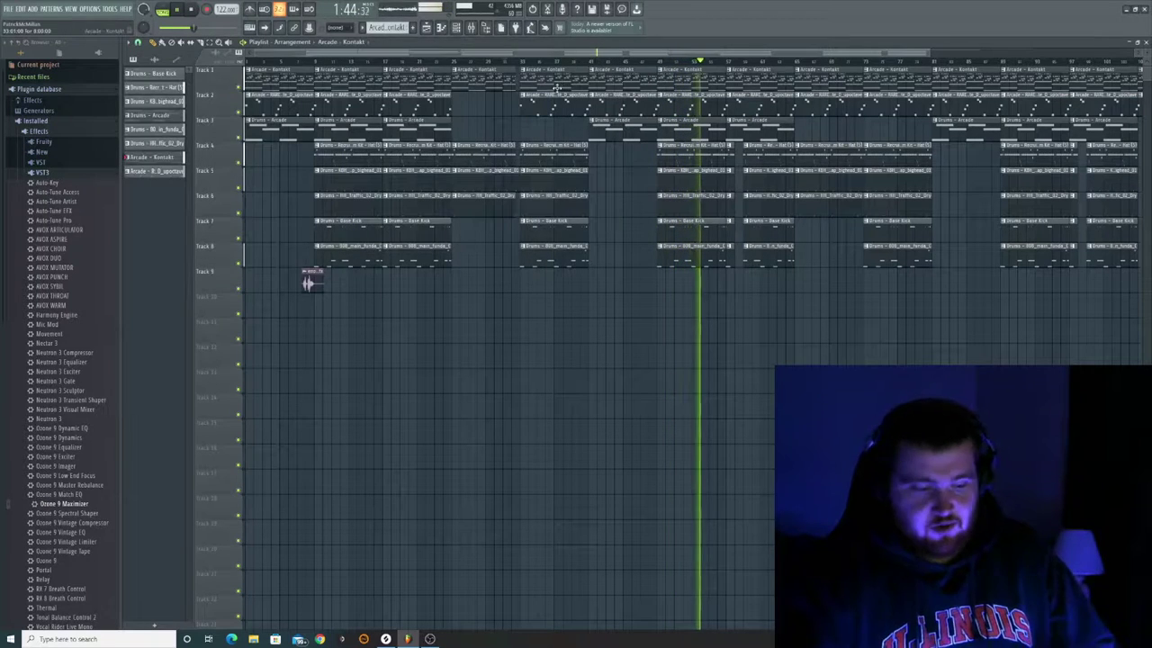
key("space")
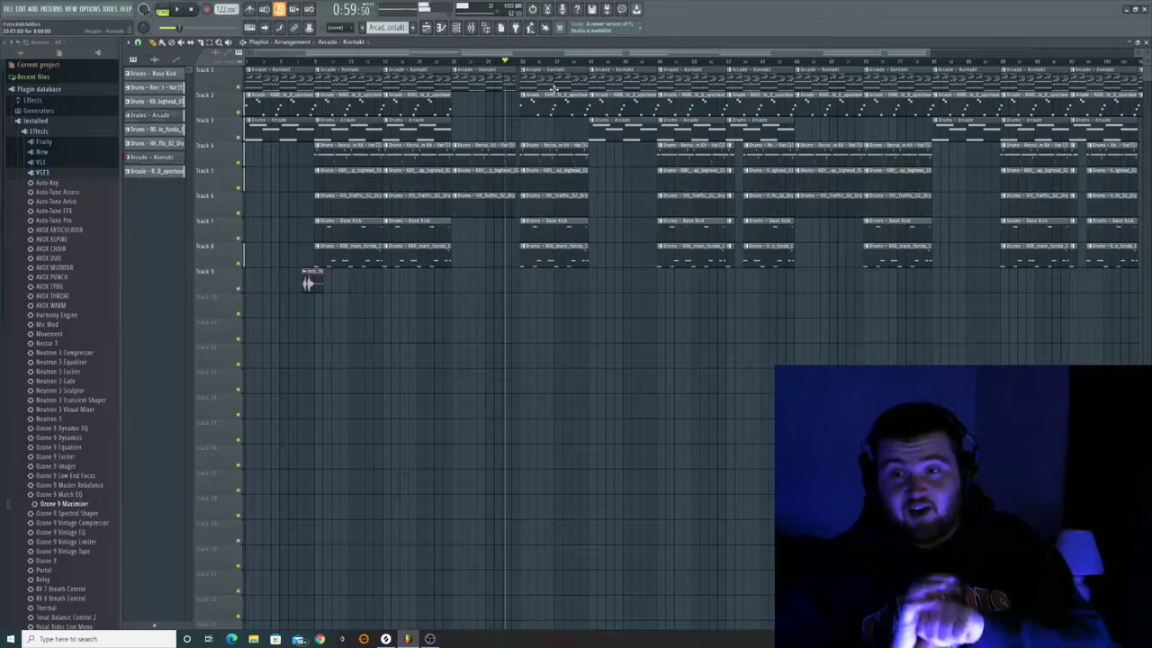